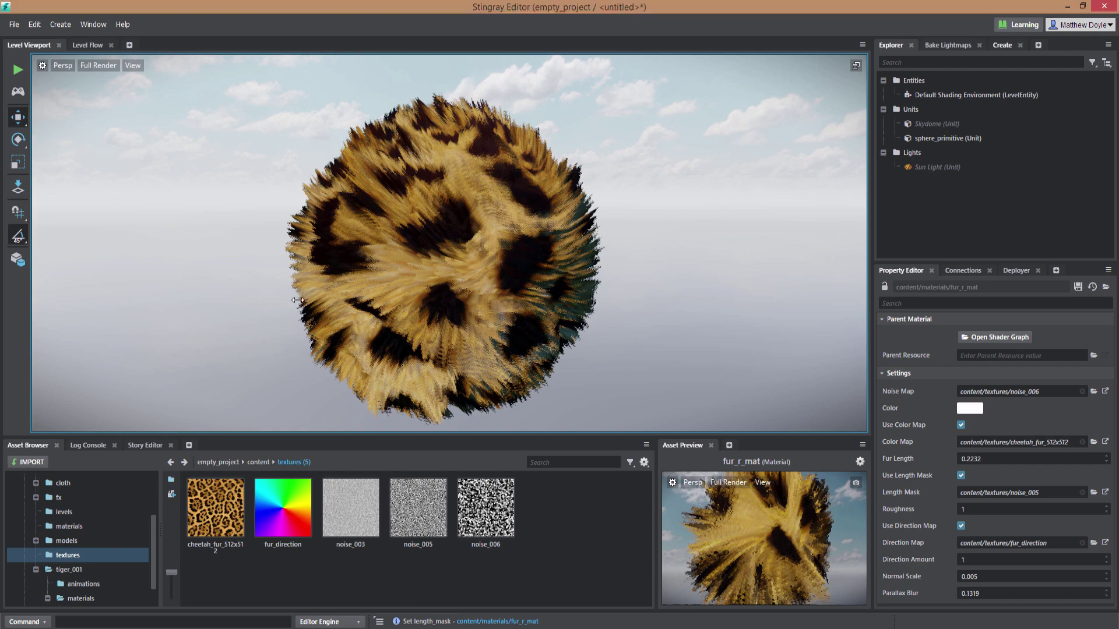
Examine the cheetah-fur sphere in the level viewport from several angles, including its shaded far side.
left_click_drag(257, 303, 285, 252, "alt")
left_click_drag(677, 307, 627, 292, "alt")
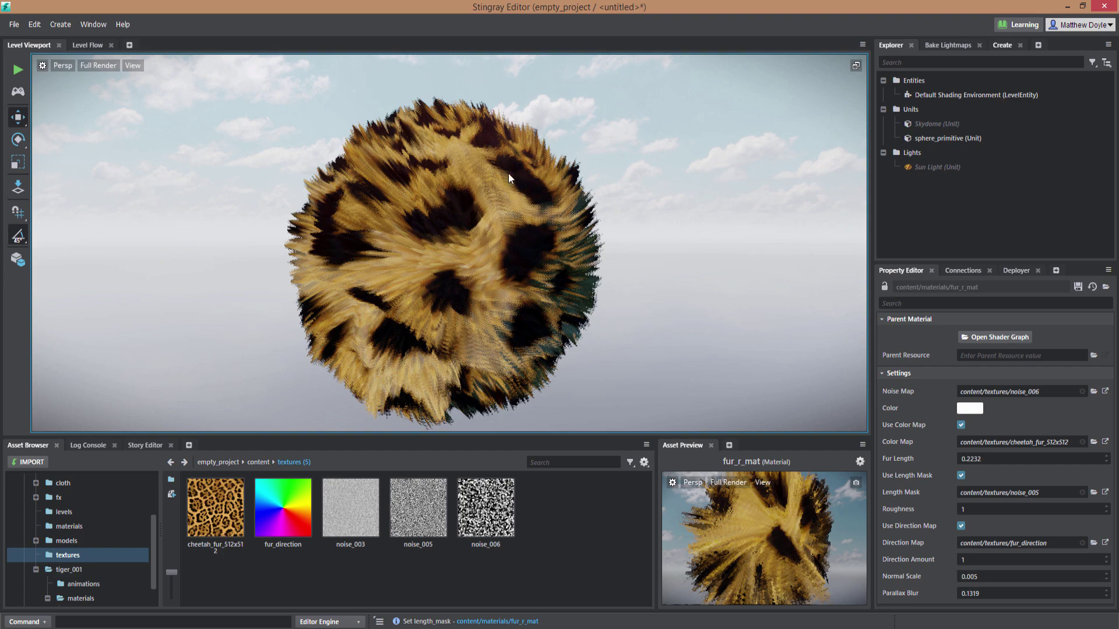
left_click_drag(654, 320, 715, 322, "alt")
left_click_drag(250, 260, 585, 268, "alt")
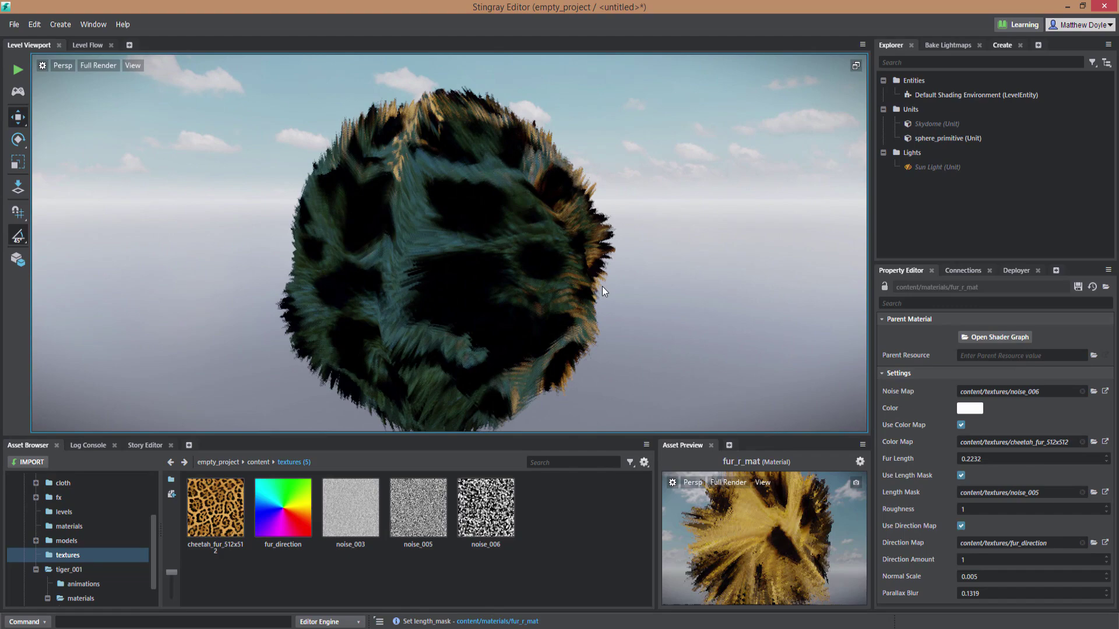
left_click_drag(670, 294, 276, 279, "alt")
left_click_drag(602, 285, 452, 214, "alt")
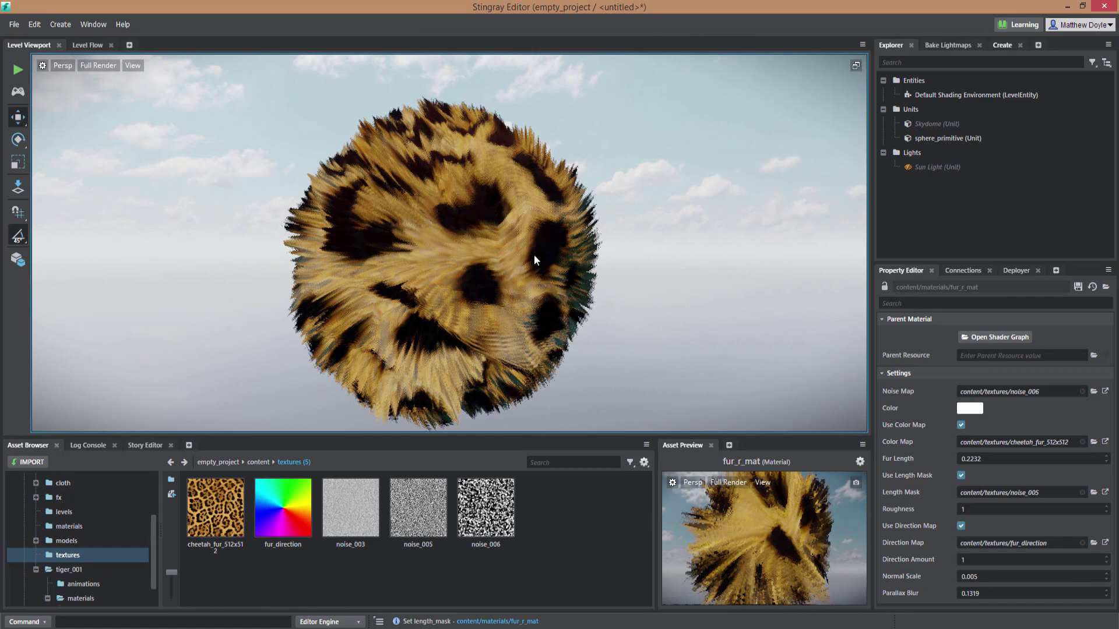
left_click_drag(550, 170, 410, 334, "alt")
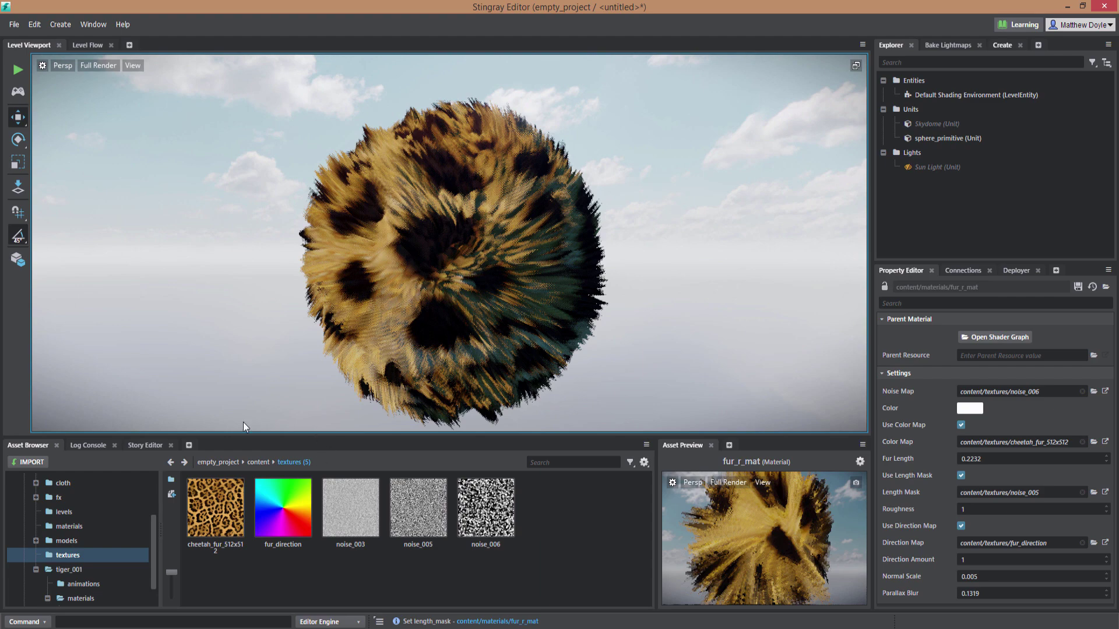
Switch to the web browser and skim the fur.pdf paper, "Real-Time Fur over Arbitrary Surfaces".
left_click(144, 614)
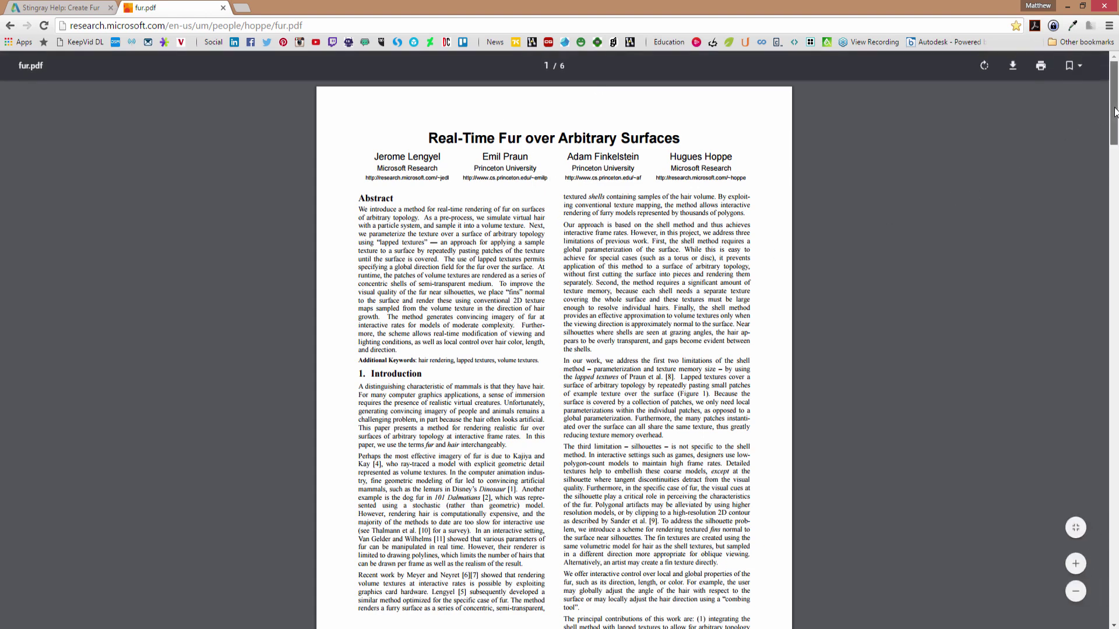
left_click_drag(1114, 110, 1094, 209)
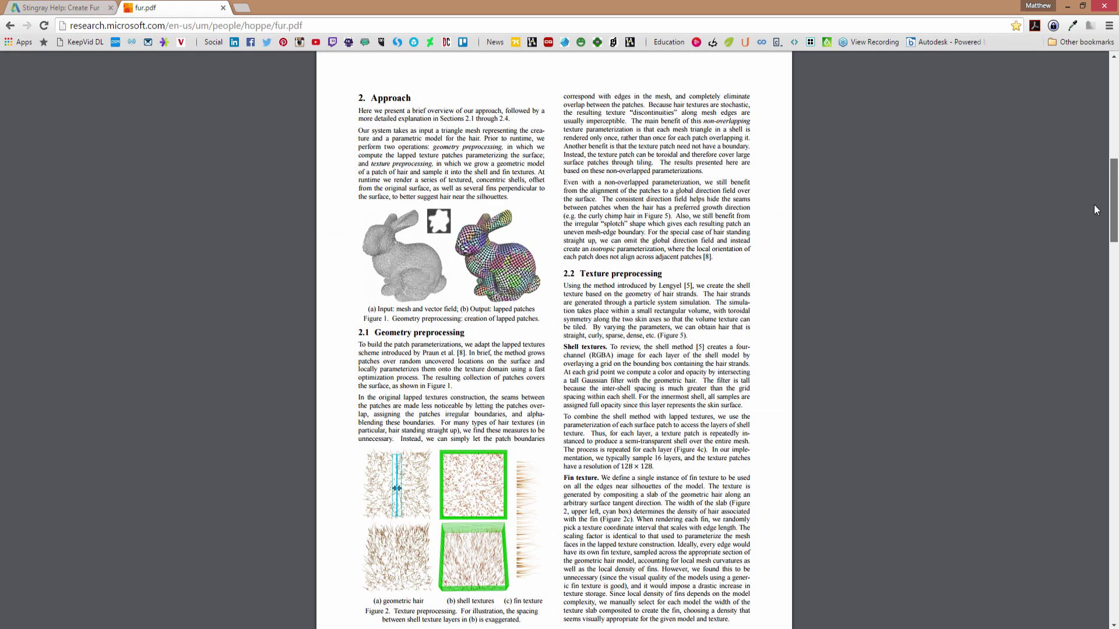
left_click_drag(1093, 204, 1084, 298)
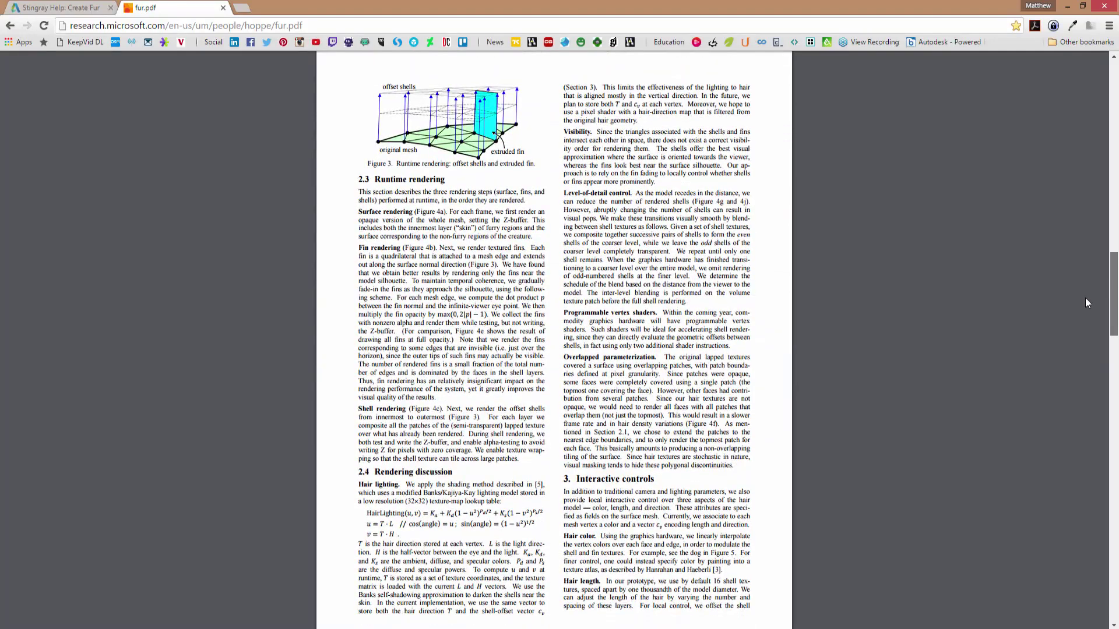
left_click_drag(1085, 298, 1109, 121)
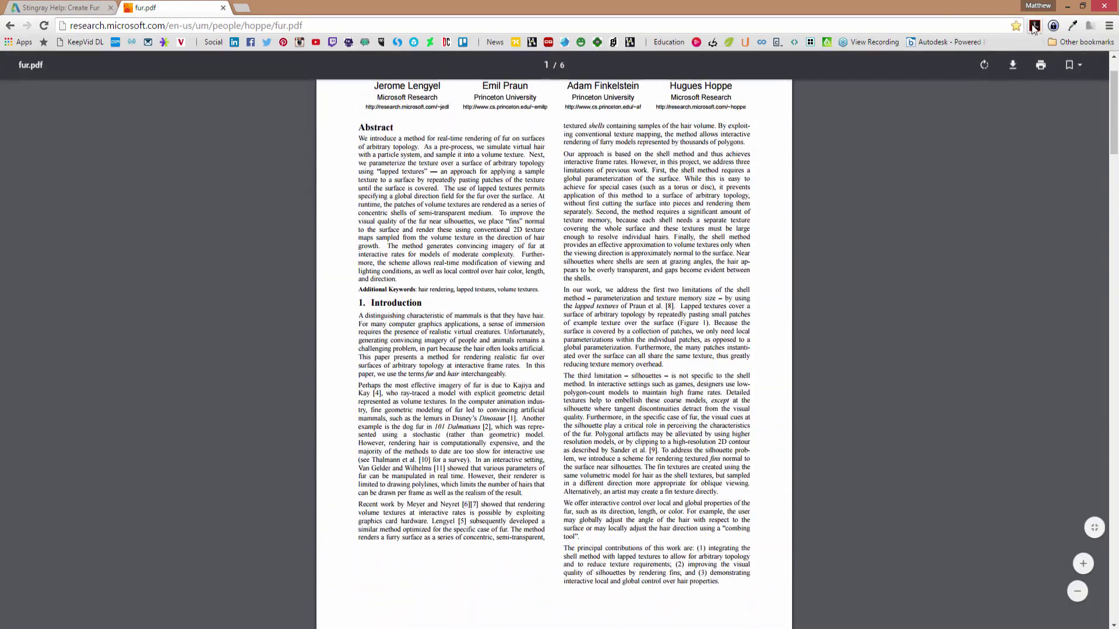
left_click(1066, 6)
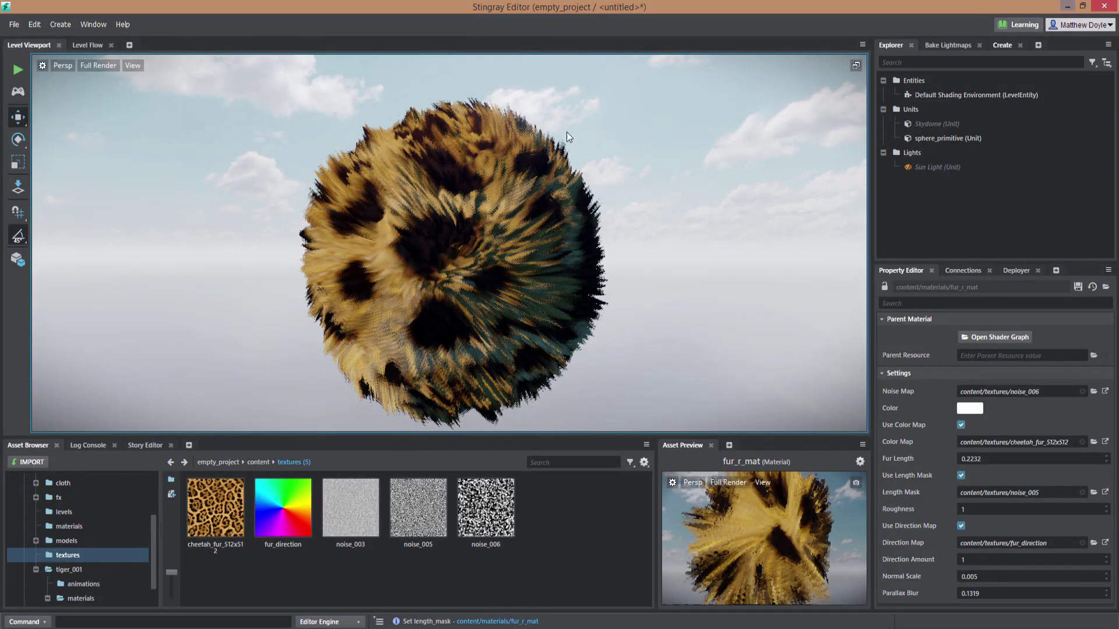
Switch to the Stingray Help page in the web browser and open the Stingray 1.3 Release Notes.
left_click(123, 26)
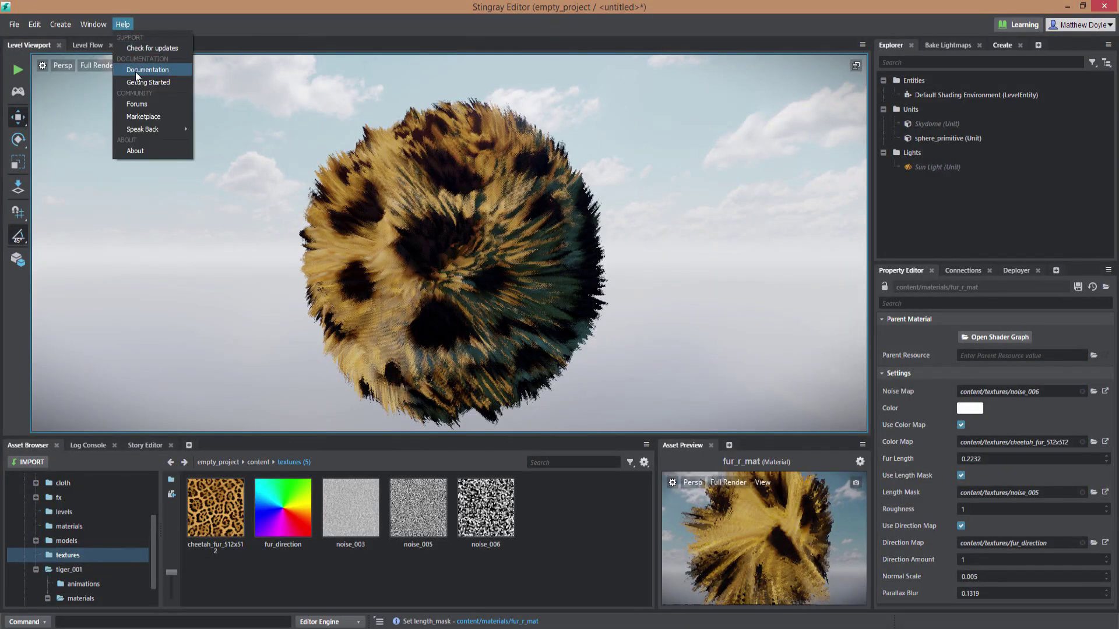
left_click(144, 627)
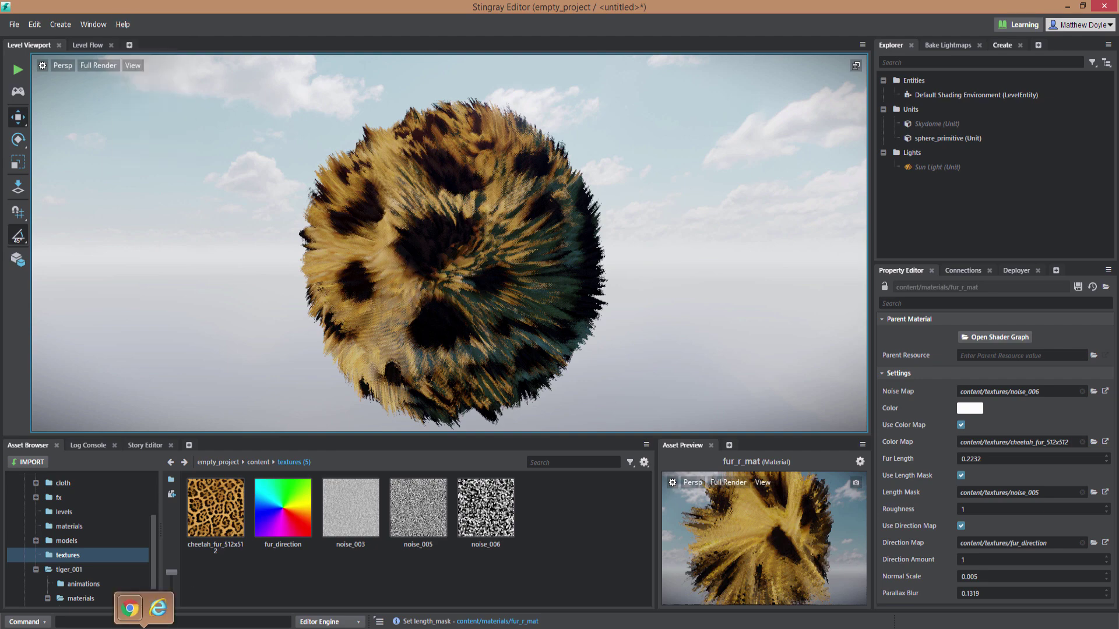
left_click(131, 611)
left_click(76, 10)
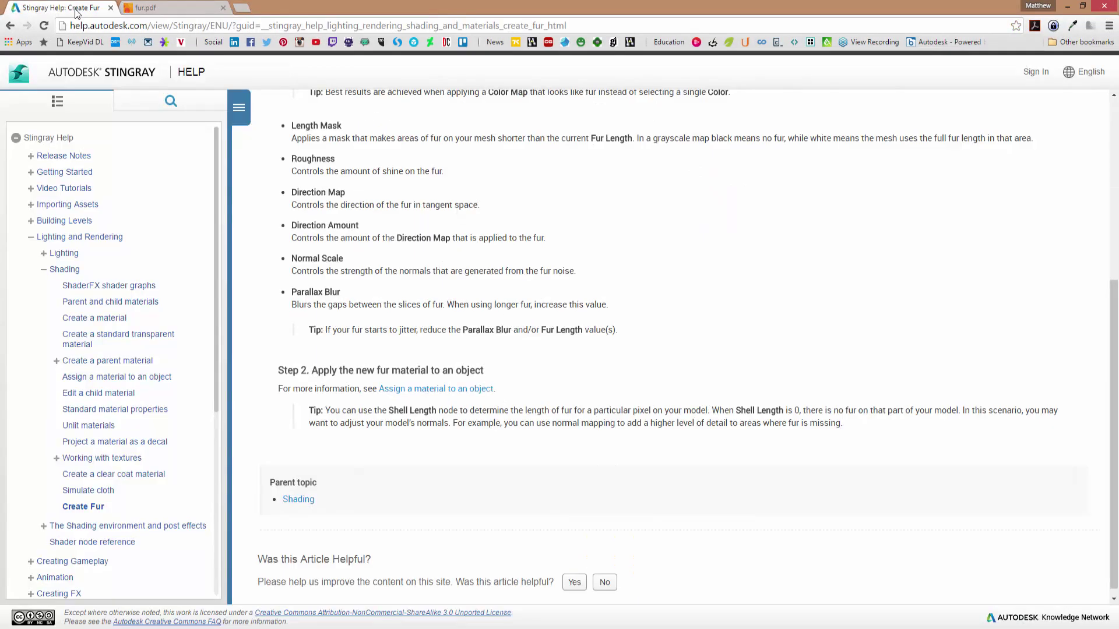
left_click(48, 156)
scroll(366, 382, "down", 3)
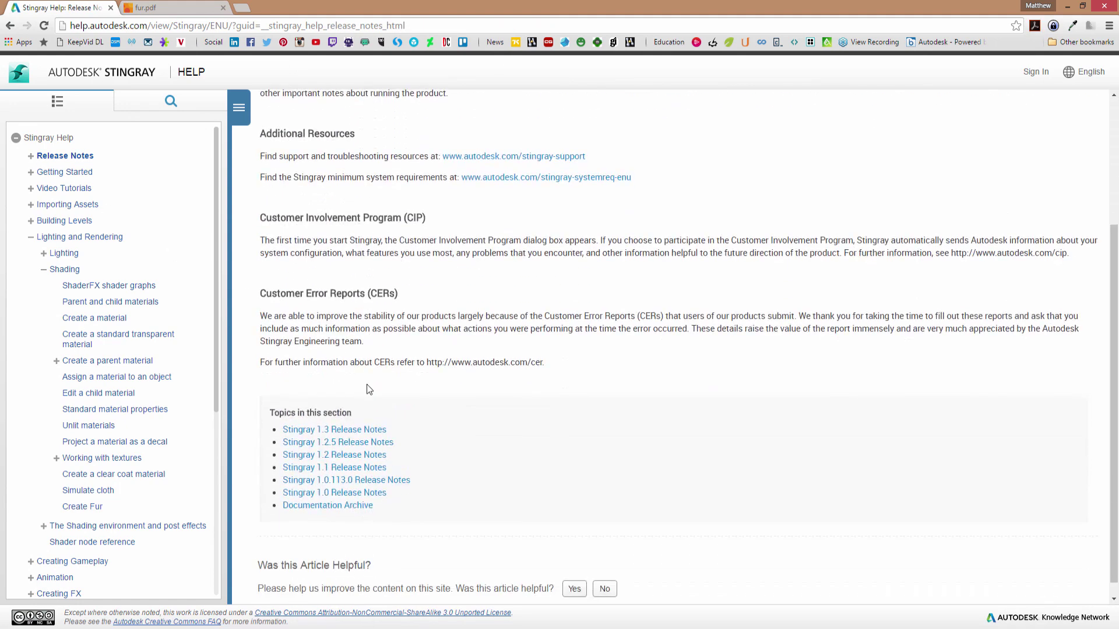
left_click(351, 414)
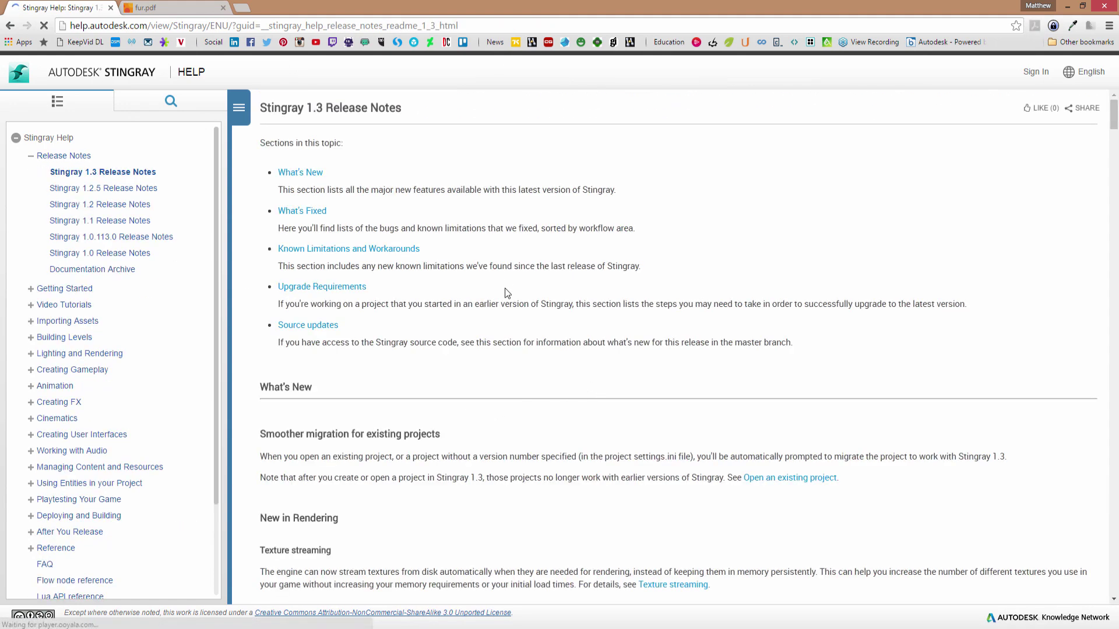
Find the Fur entry in the release notes and review the fur material setup and settings in its linked Create Fur topic.
scroll(505, 288, "down", 7)
scroll(505, 290, "down", 8)
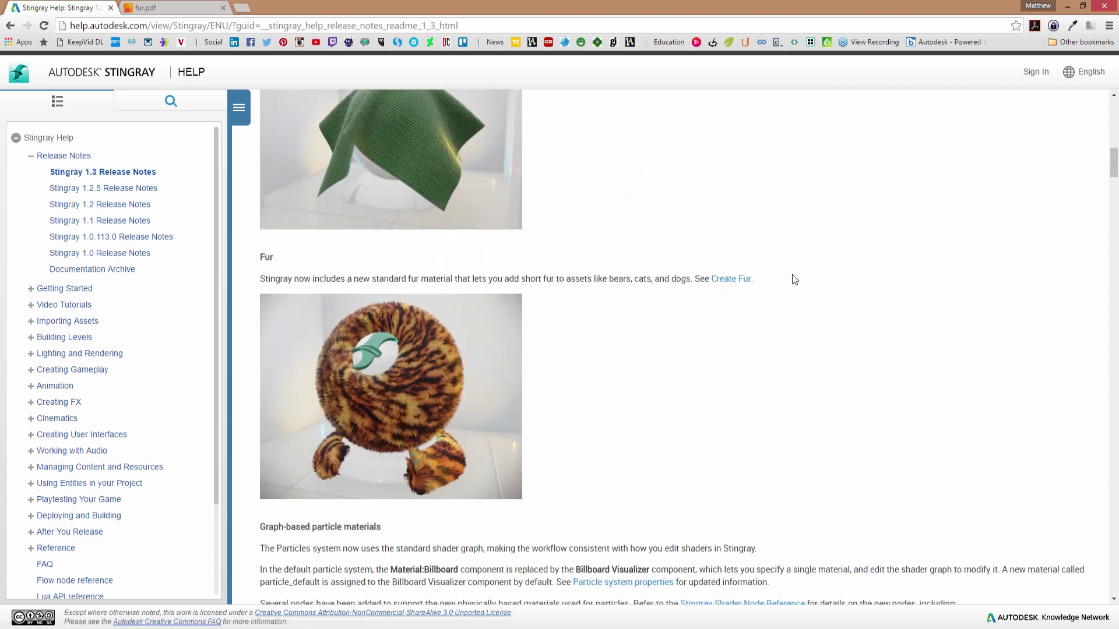
left_click(723, 280)
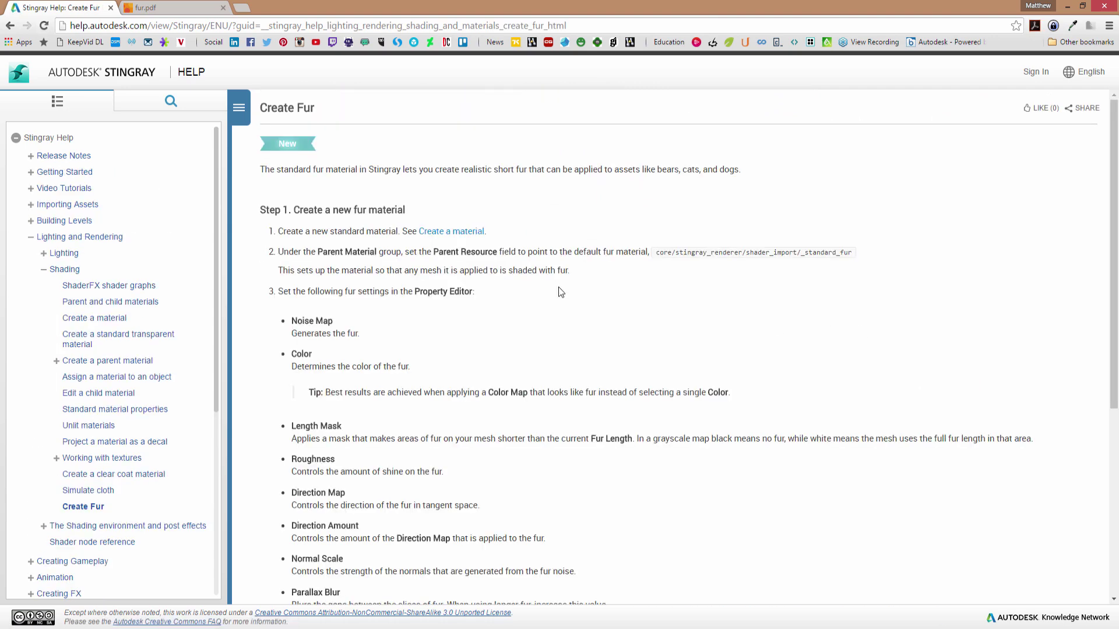
scroll(481, 324, "down", 4)
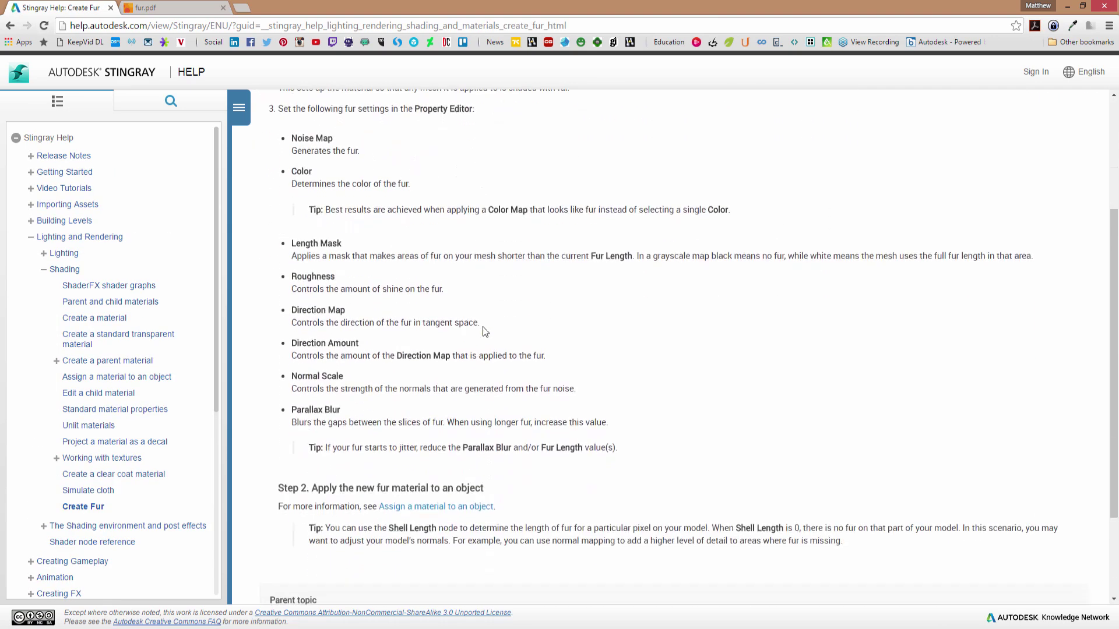
scroll(482, 330, "up", 3)
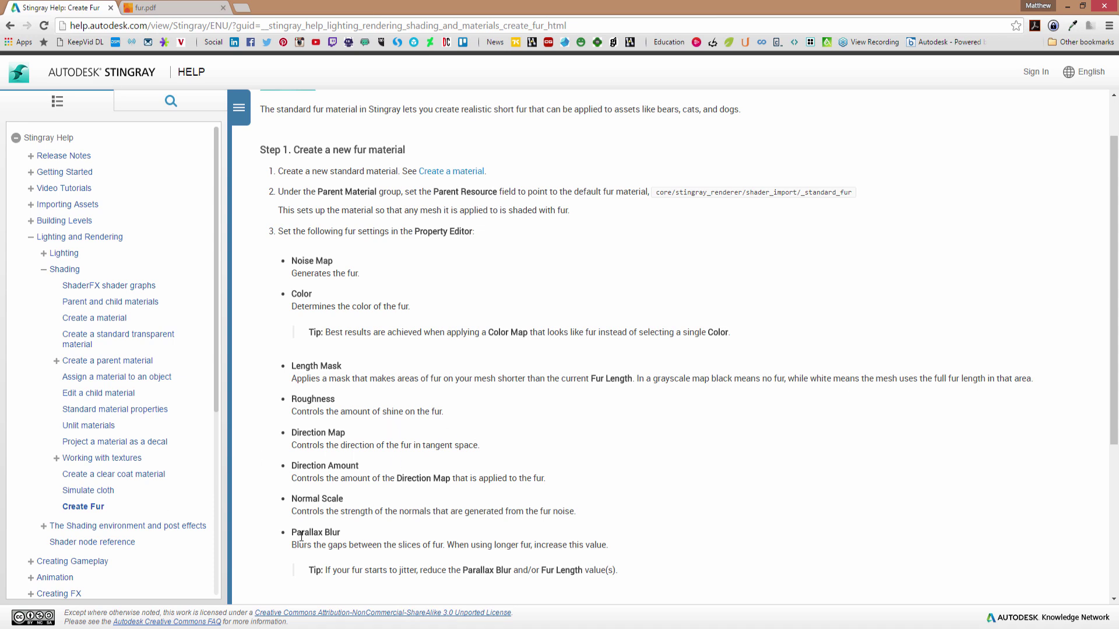
left_click(1066, 7)
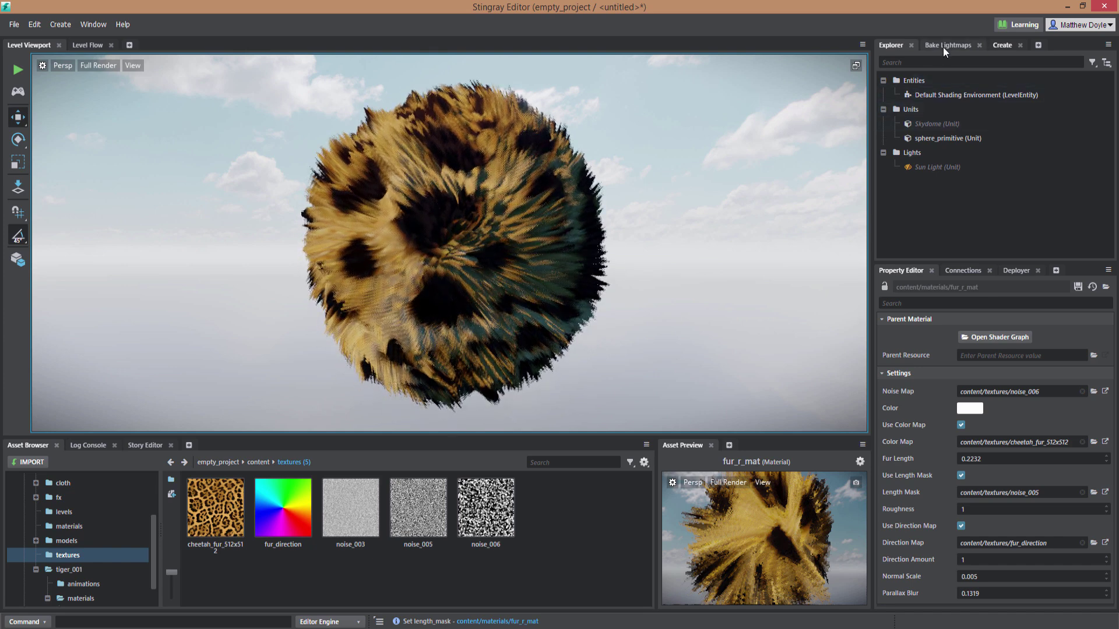
Place a new sphere primitive in the level beside the furry sphere, leaving space between the two.
left_click(1002, 46)
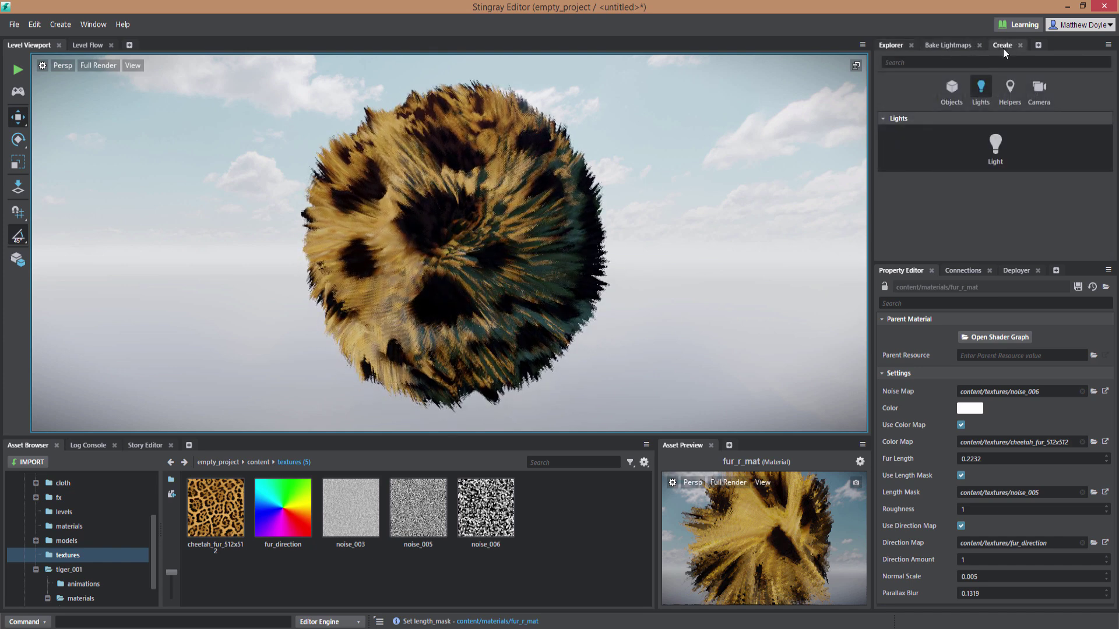
left_click(944, 98)
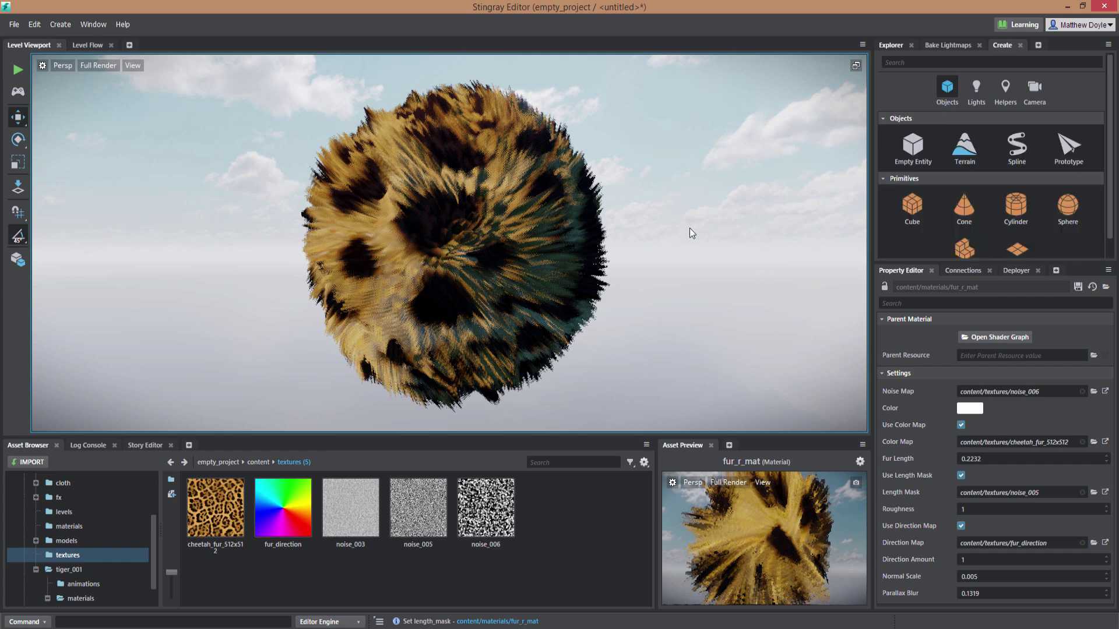
middle_click_drag(688, 246, 271, 224, "alt")
right_click_drag(544, 245, 657, 320, "alt")
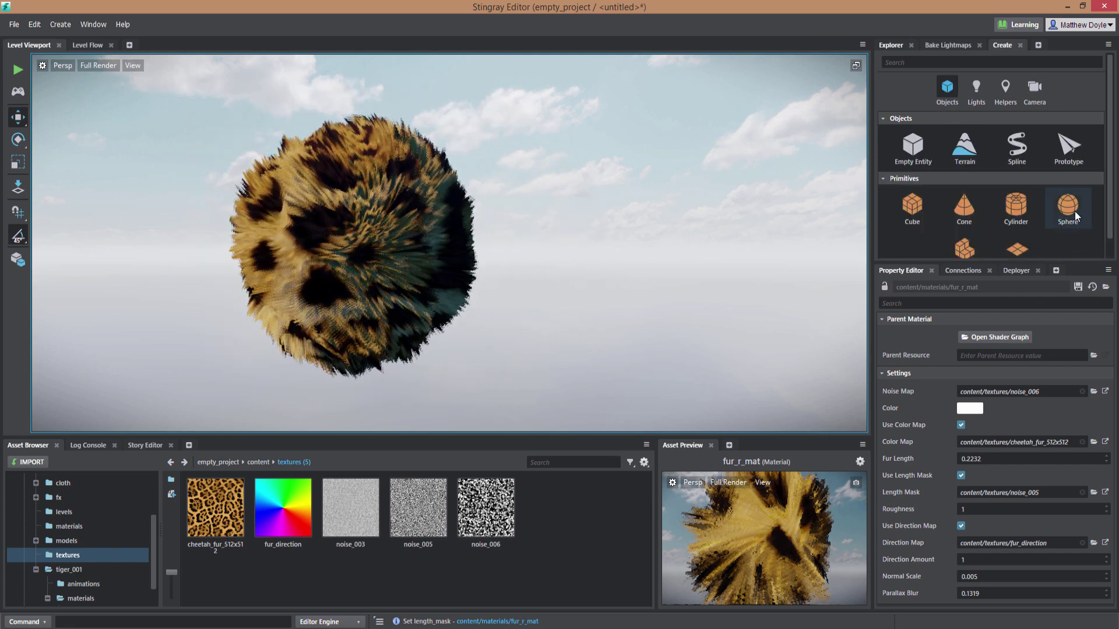
left_click_drag(1074, 214, 683, 371)
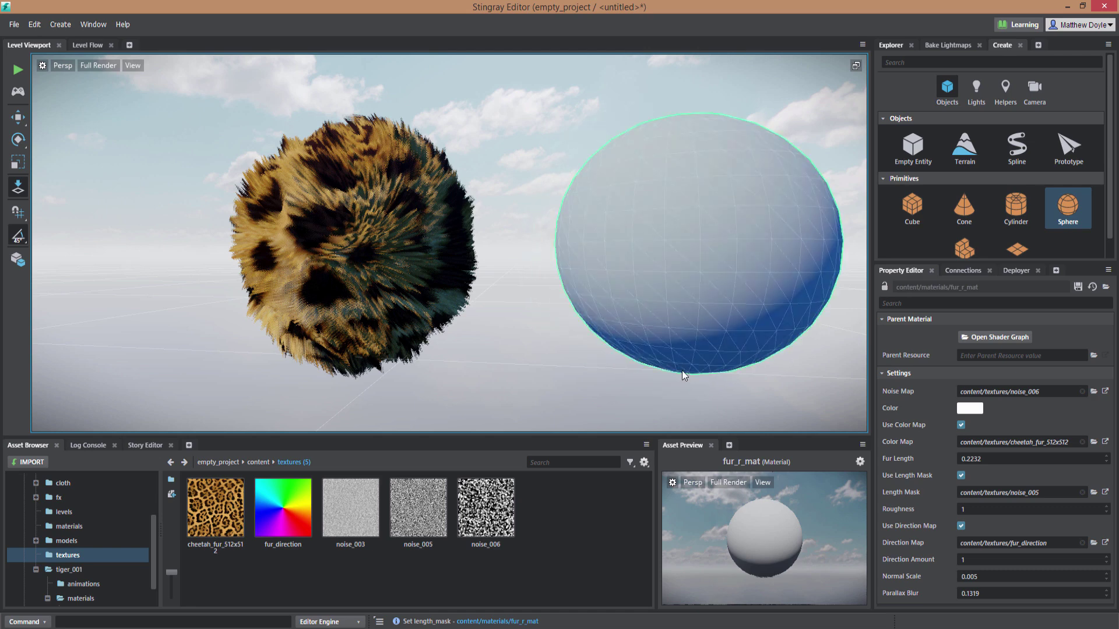
left_click(682, 371)
key("w")
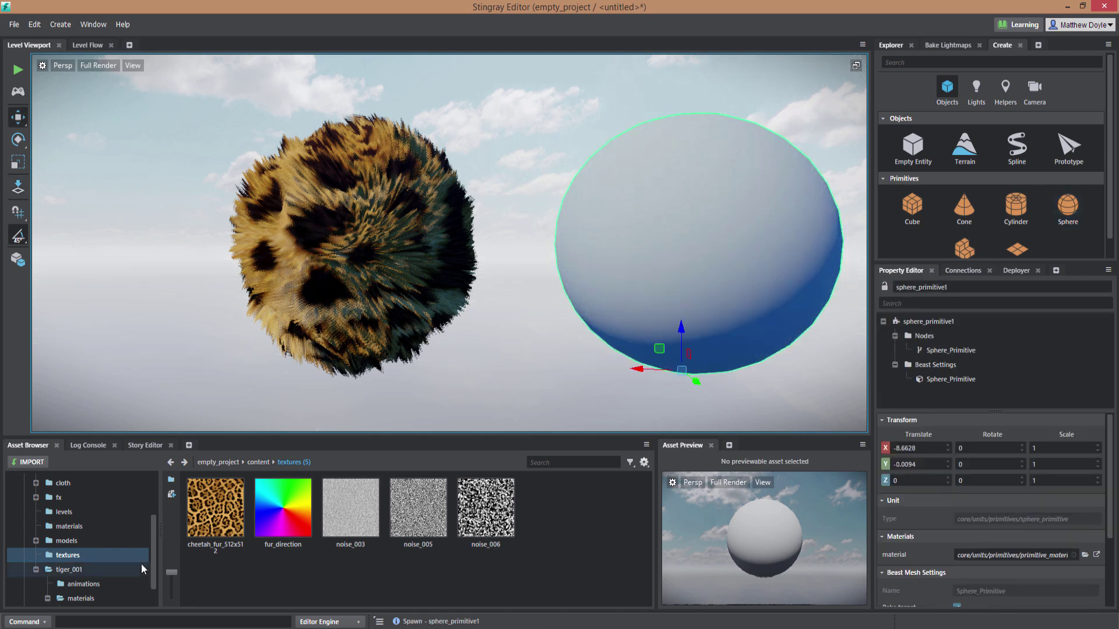
Create a standard material named fur_002_mat in the project's content/materials folder.
left_click(108, 528)
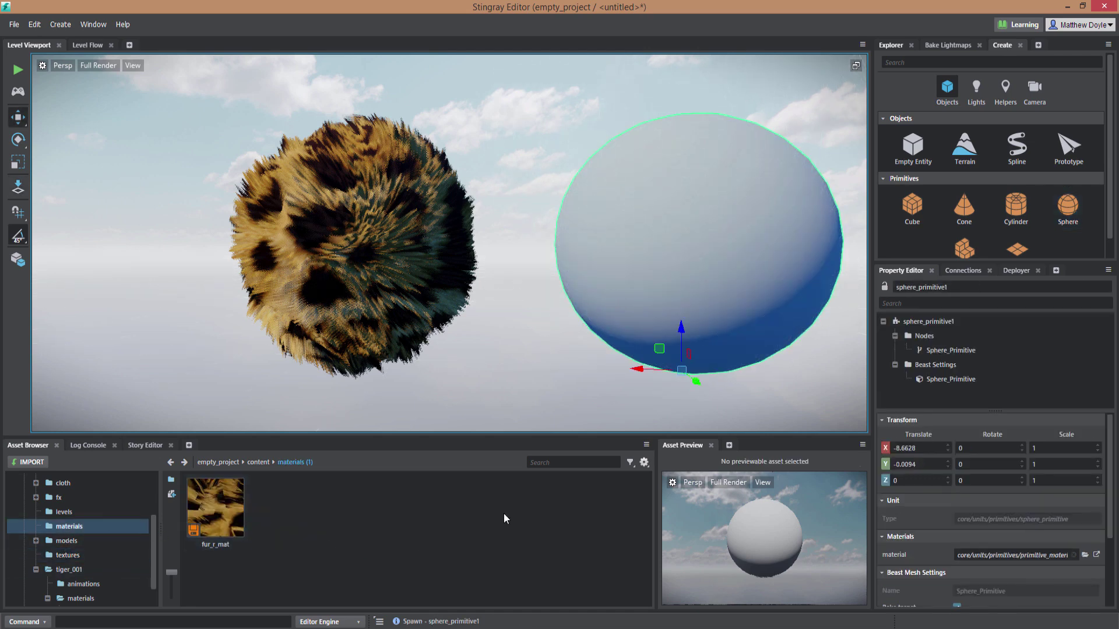
right_click(440, 504)
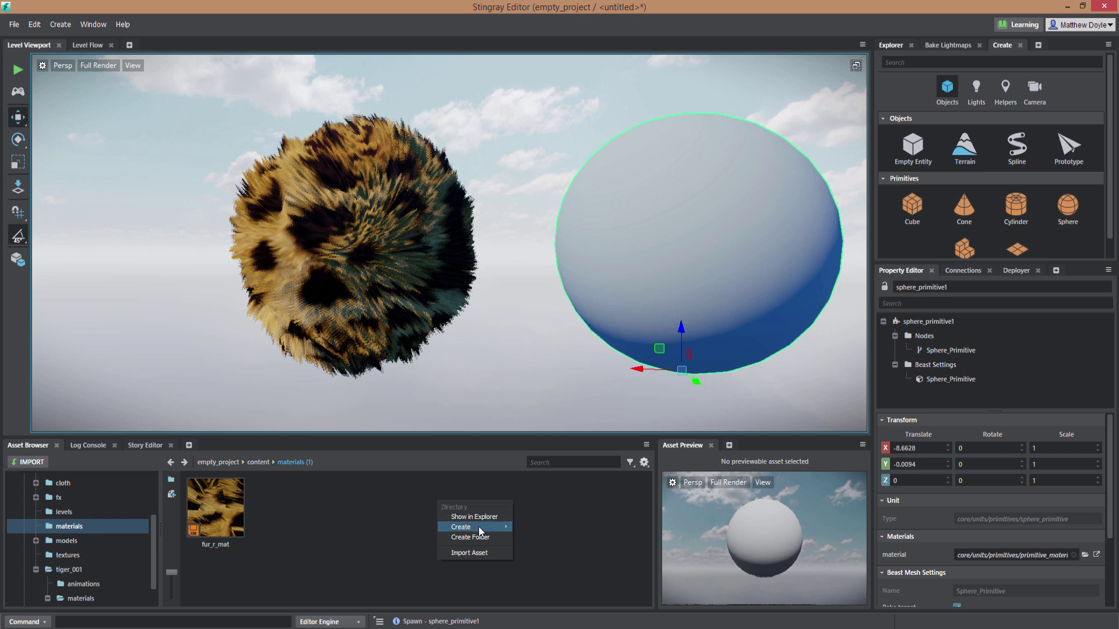
mouse_move(478, 527)
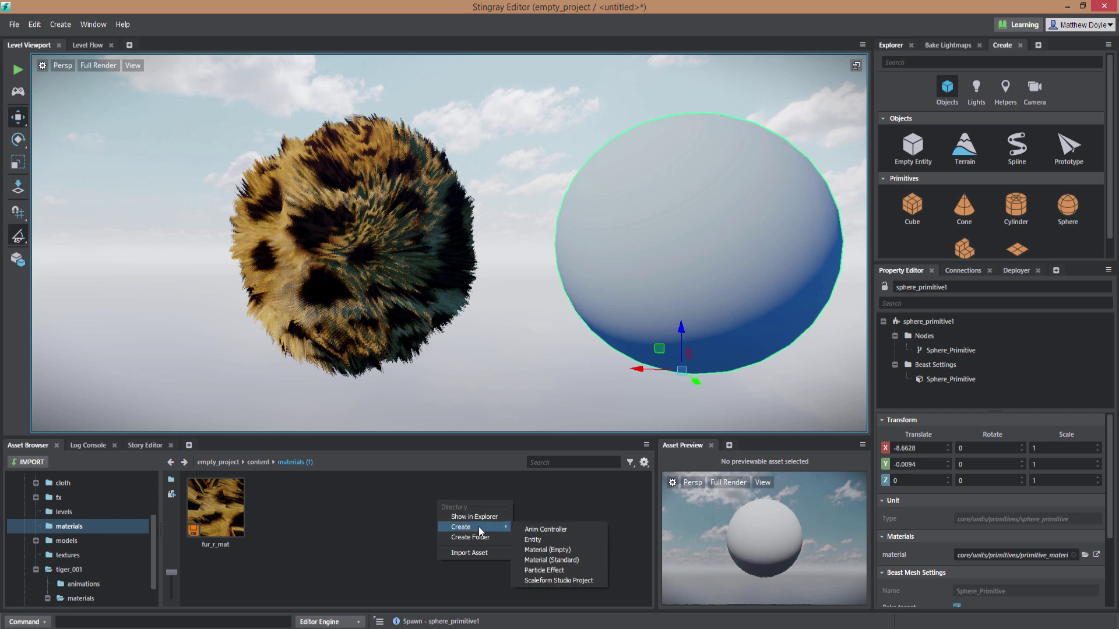
left_click(560, 560)
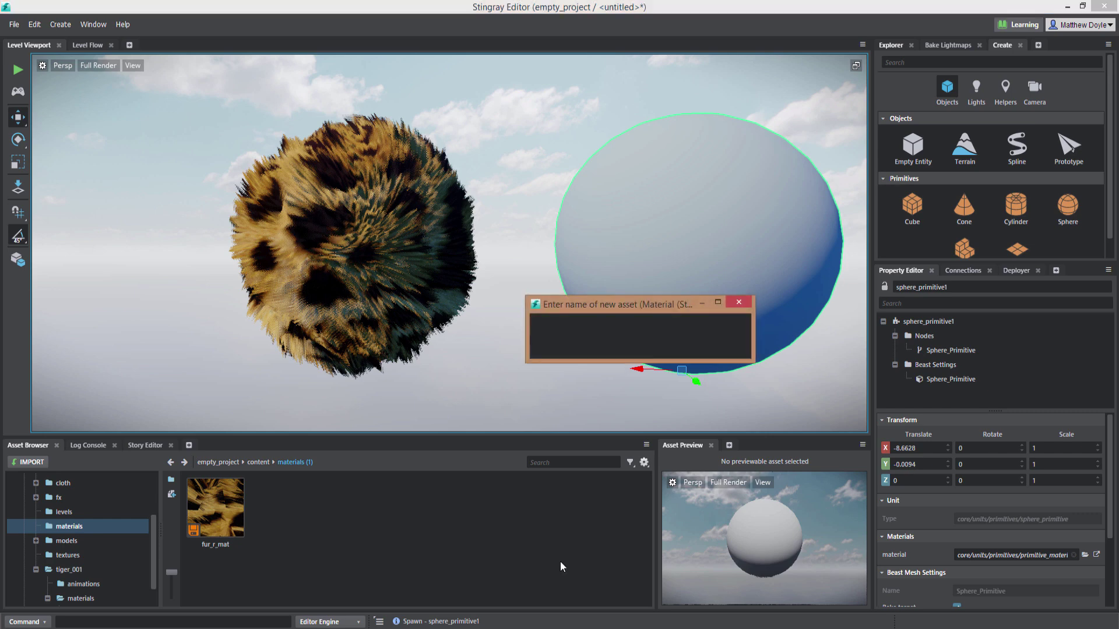
type("fur_")
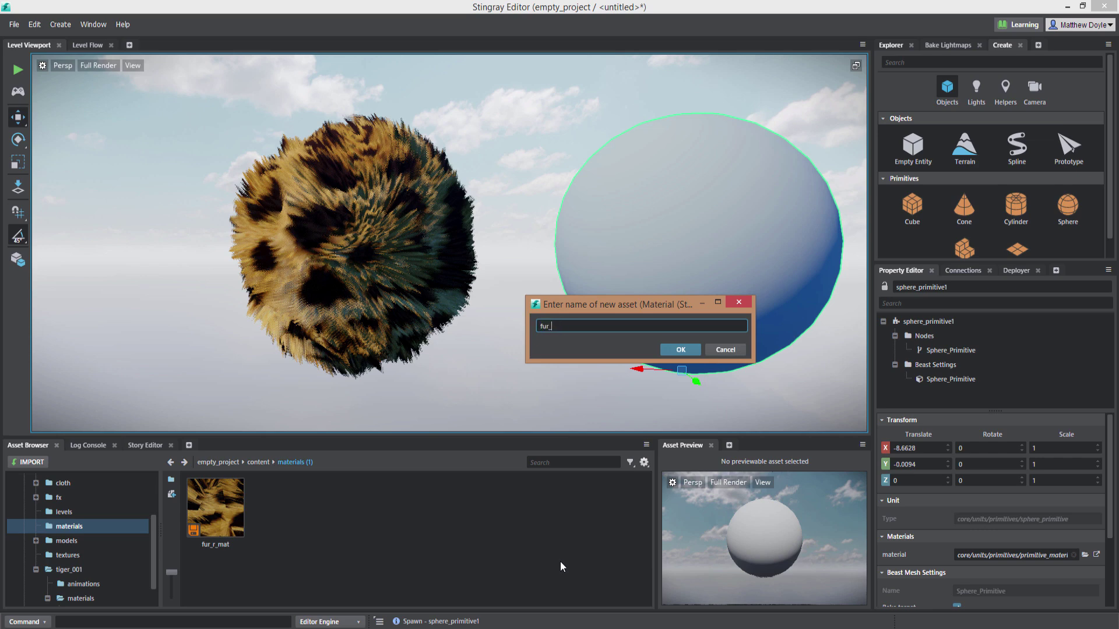
type("002_mat")
key("Return")
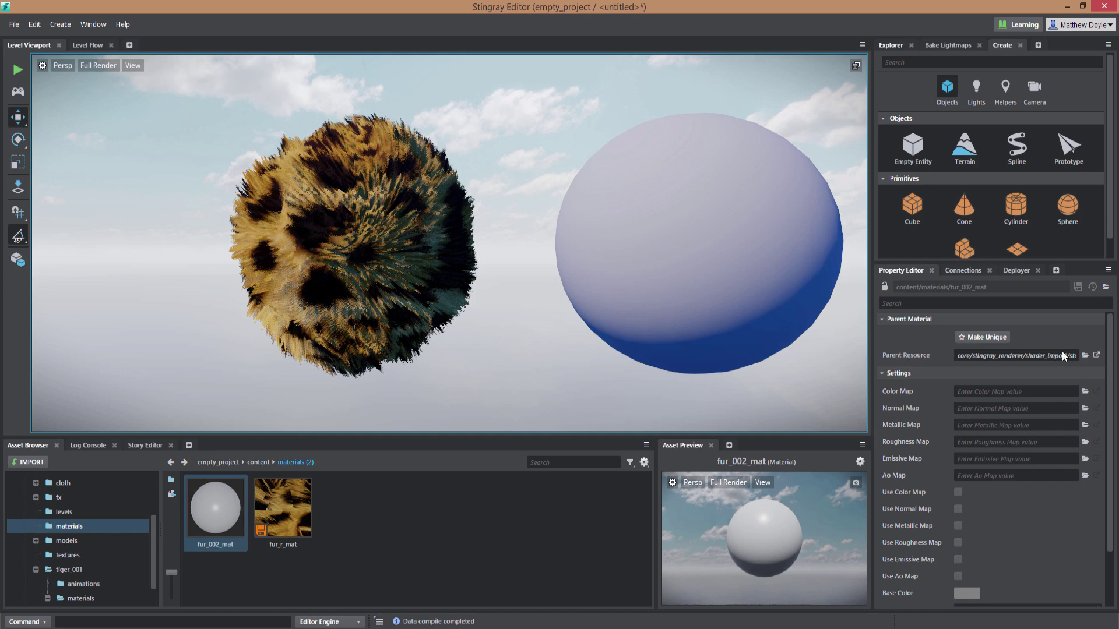
Set the parent resource of fur_002_mat to core/stingray_renderer/shader_import/standard_fur and make the material unique.
left_click(1085, 356)
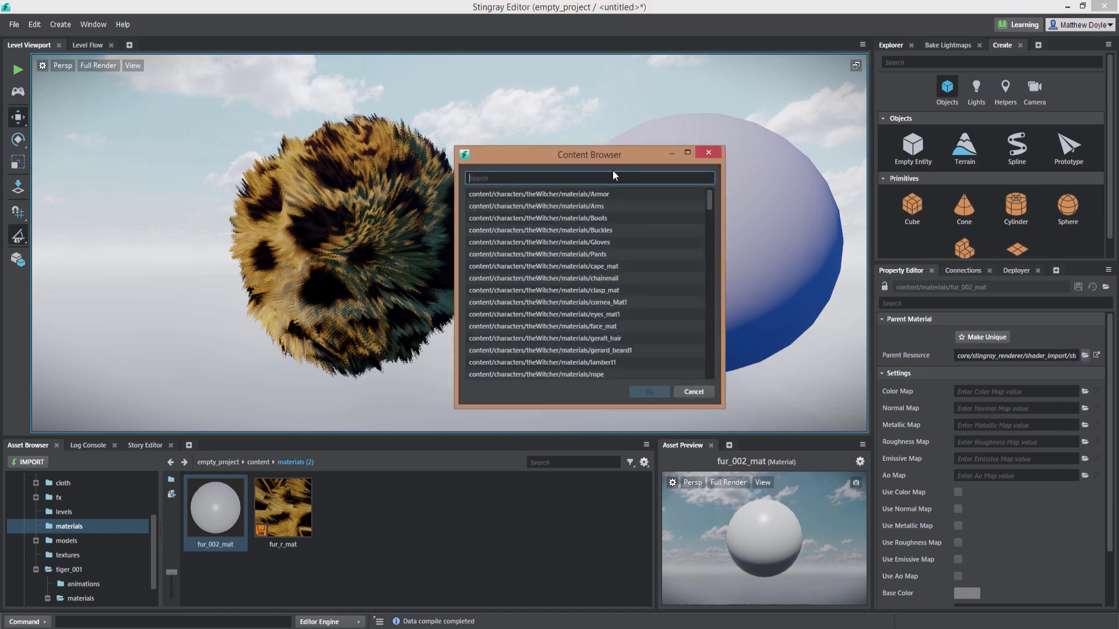
type("fur")
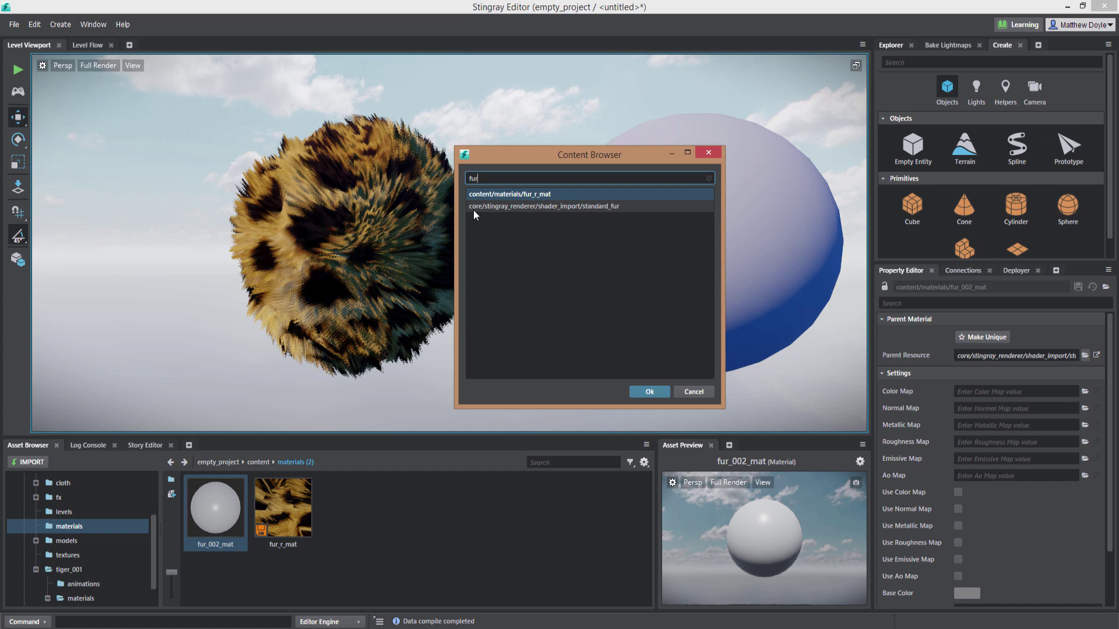
left_click(563, 205)
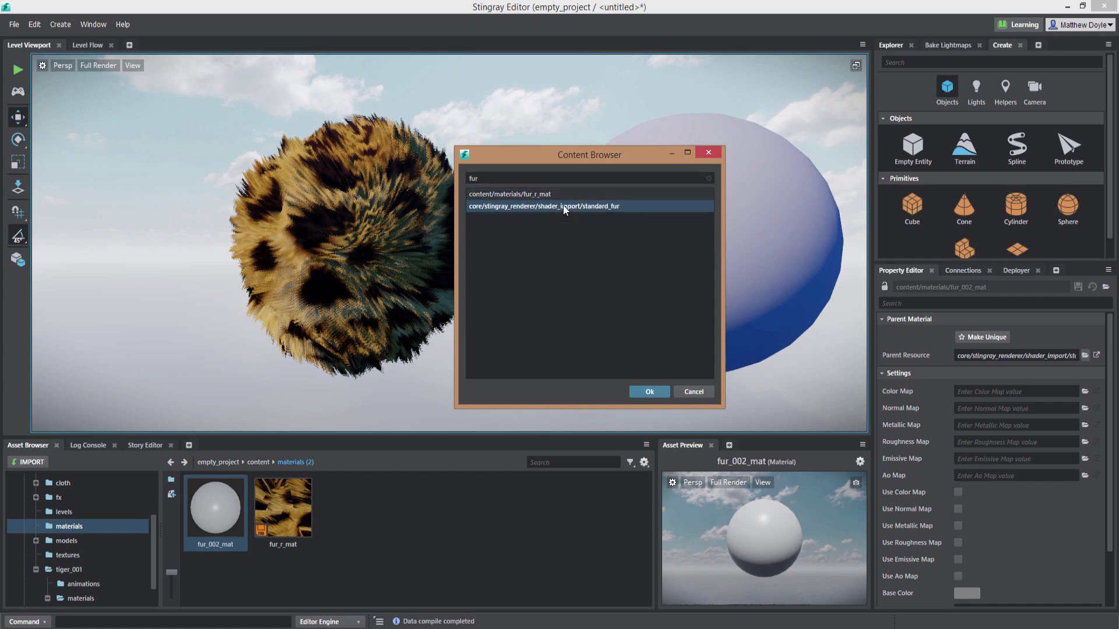
left_click(641, 396)
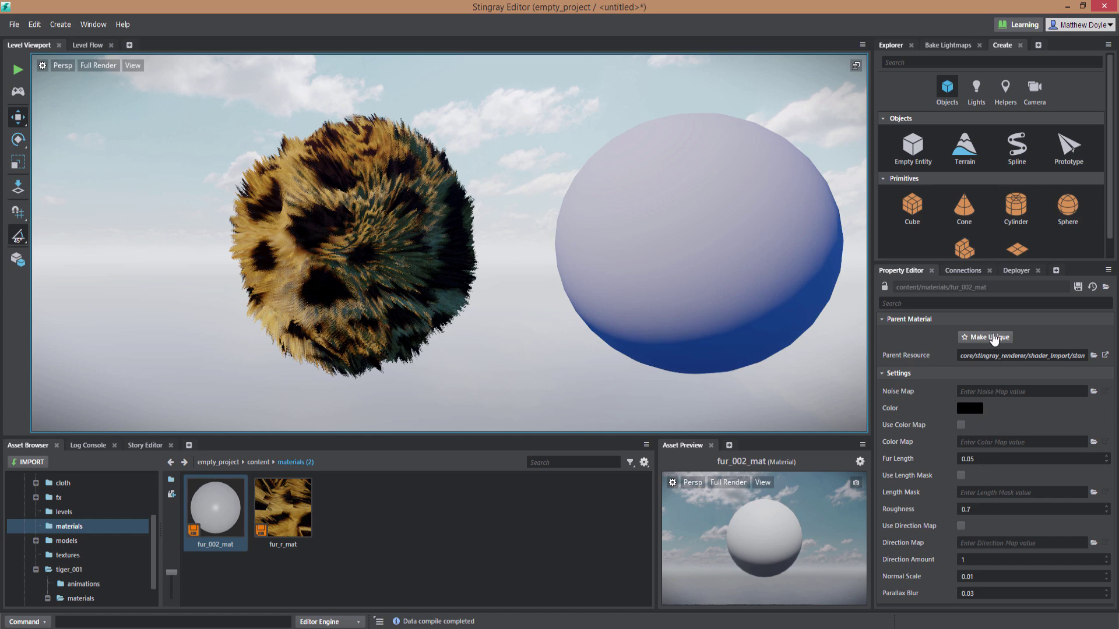
left_click(974, 341)
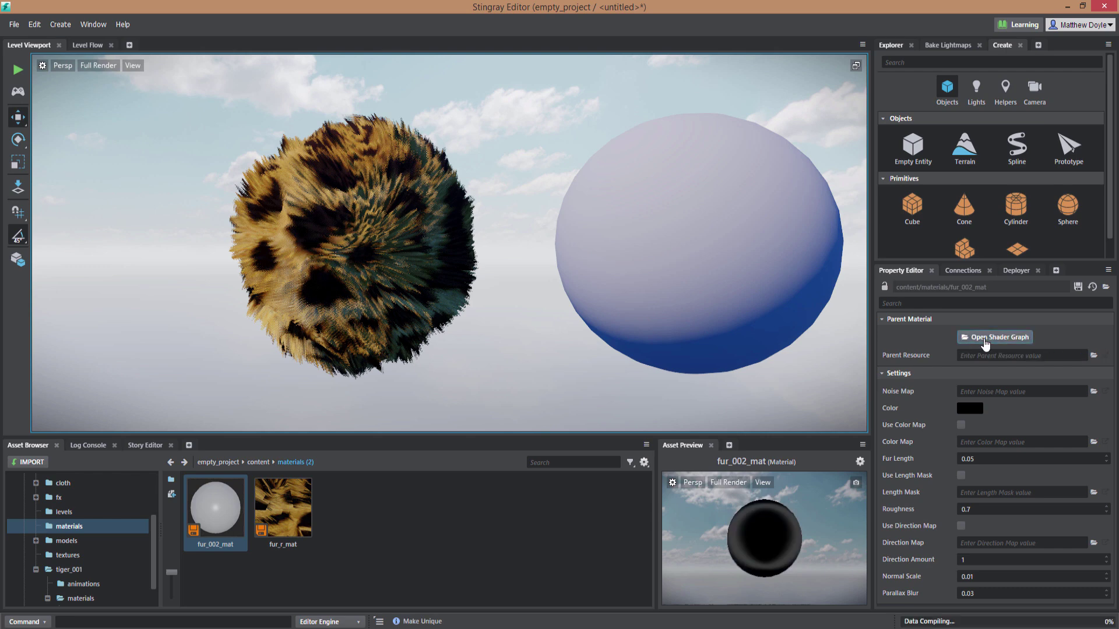
Open the shader graph of fur_002_mat and check the Material Type options of its Standard Base node.
left_click(985, 338)
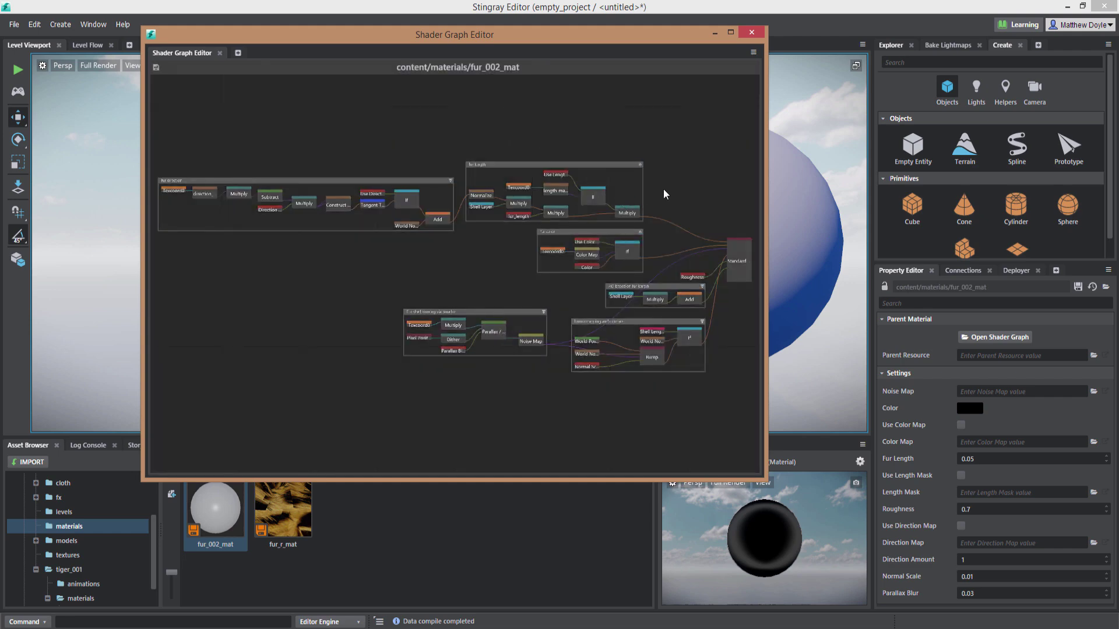
middle_click_drag(673, 189, 455, 143)
scroll(466, 142, "up", 6)
middle_click_drag(634, 213, 575, 371)
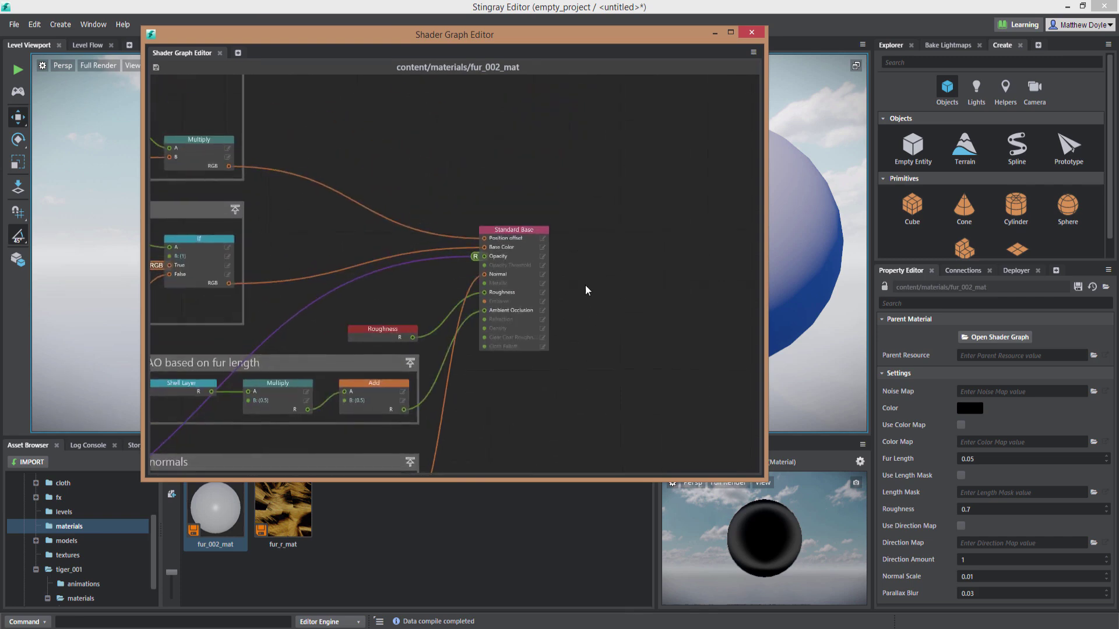
scroll(684, 216, "up", 3)
left_click(533, 220)
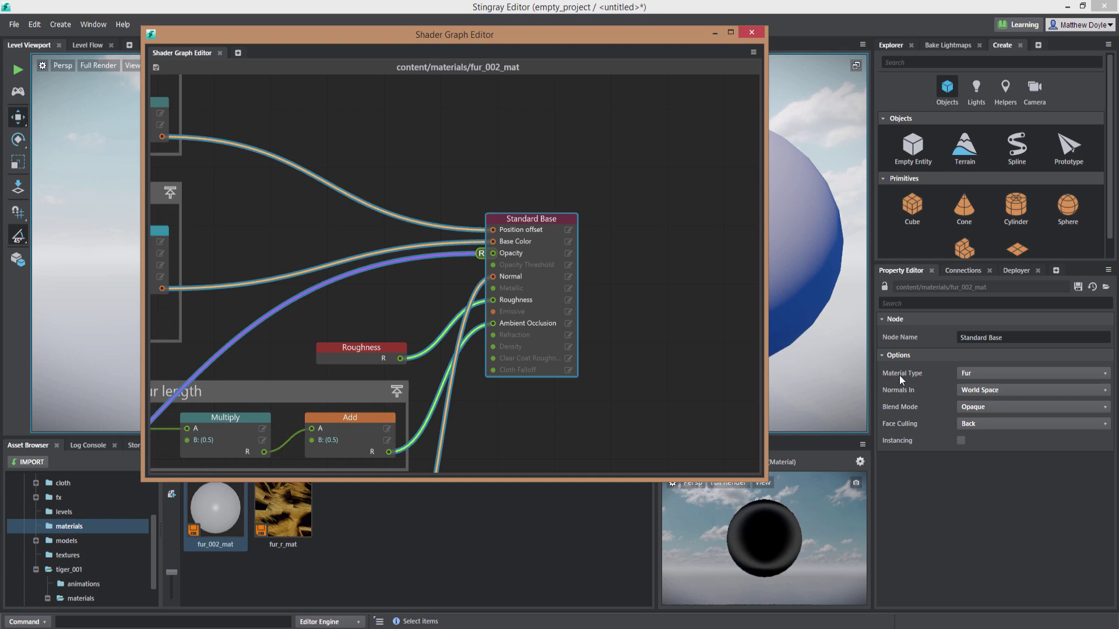
left_click(972, 375)
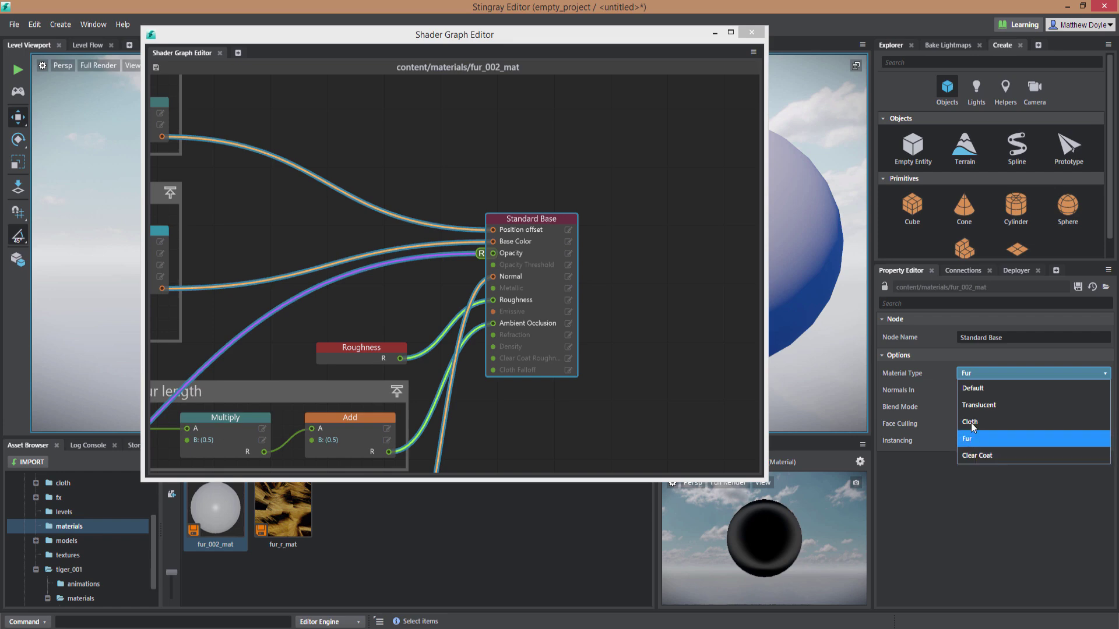
left_click(934, 494)
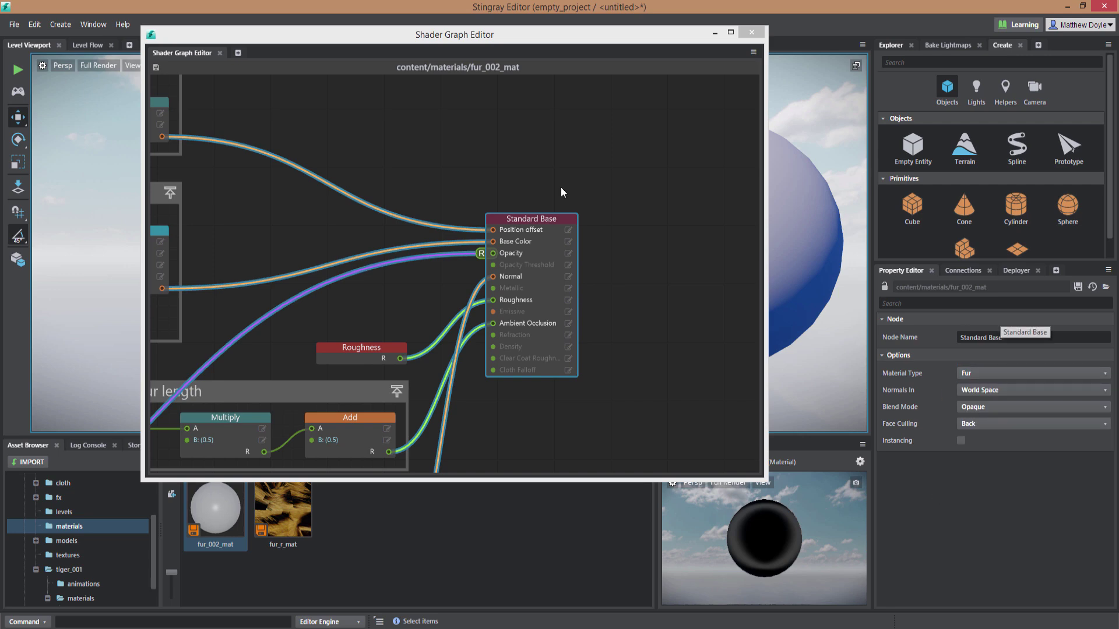
Examine the connections feeding the Standard Base node and the node network in the fur length group.
middle_click_drag(433, 186, 644, 145)
middle_click_drag(563, 244, 524, 227)
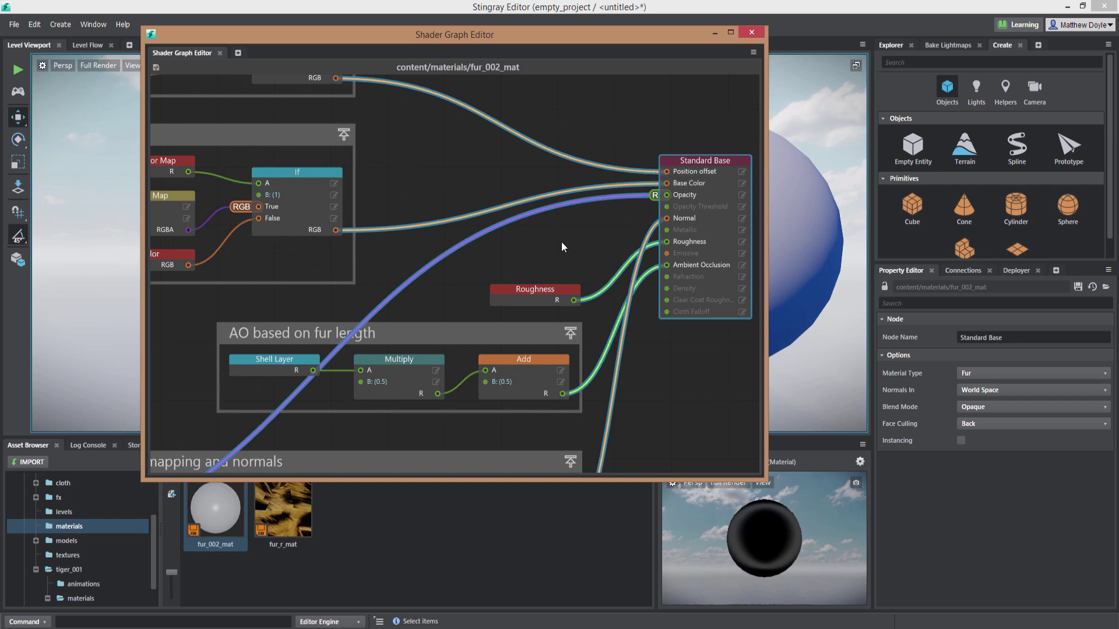
middle_click_drag(561, 238, 487, 225)
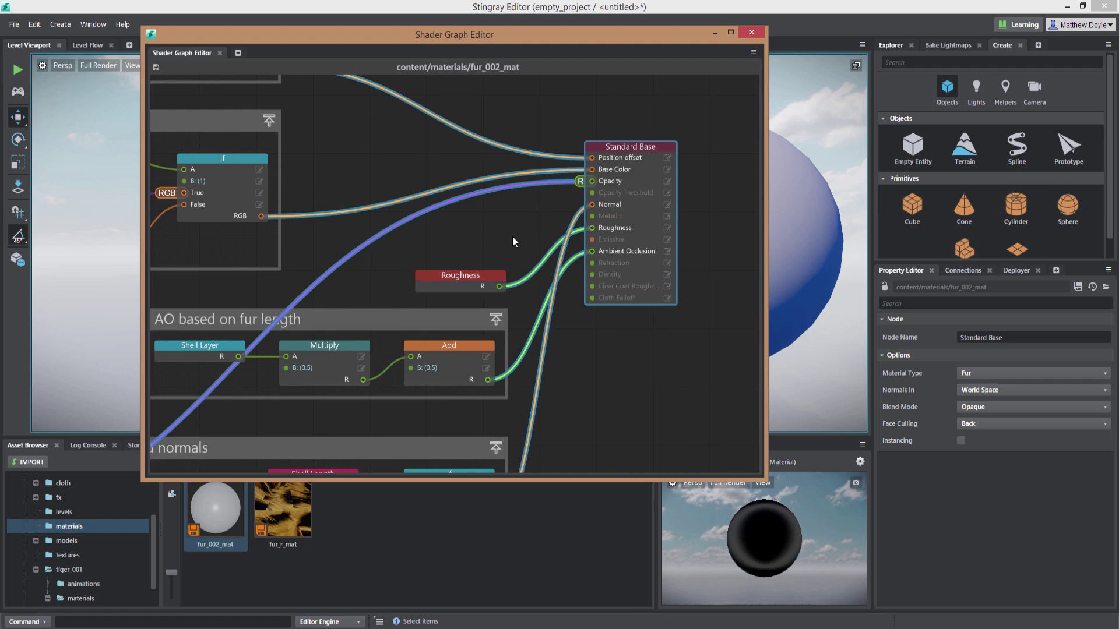
middle_click_drag(512, 241, 540, 202)
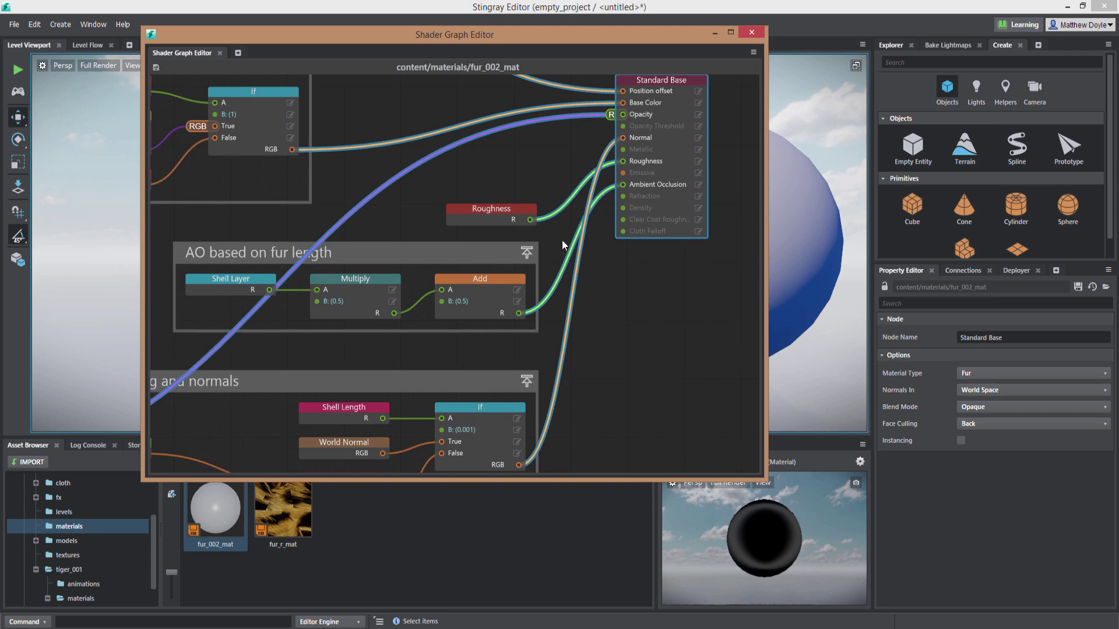
middle_click_drag(476, 139, 493, 268)
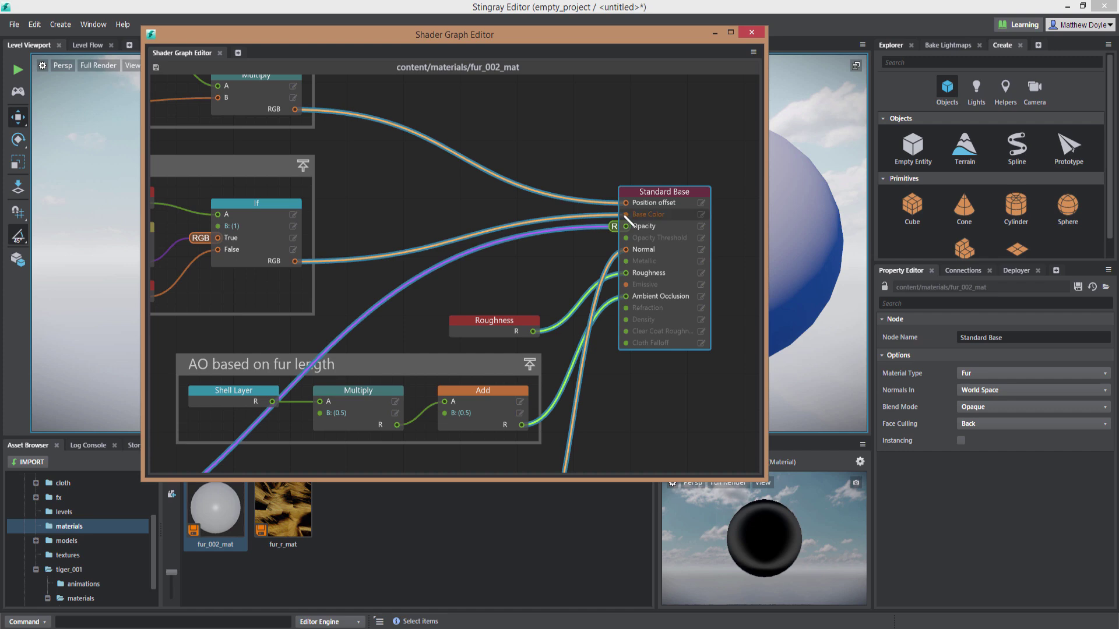
middle_click_drag(507, 214, 737, 260)
mouse_move(656, 268)
middle_mouse_down()
mouse_move(635, 292)
mouse_move(645, 367)
middle_mouse_up()
middle_click_drag(497, 173, 668, 268)
middle_click_drag(320, 167, 575, 167)
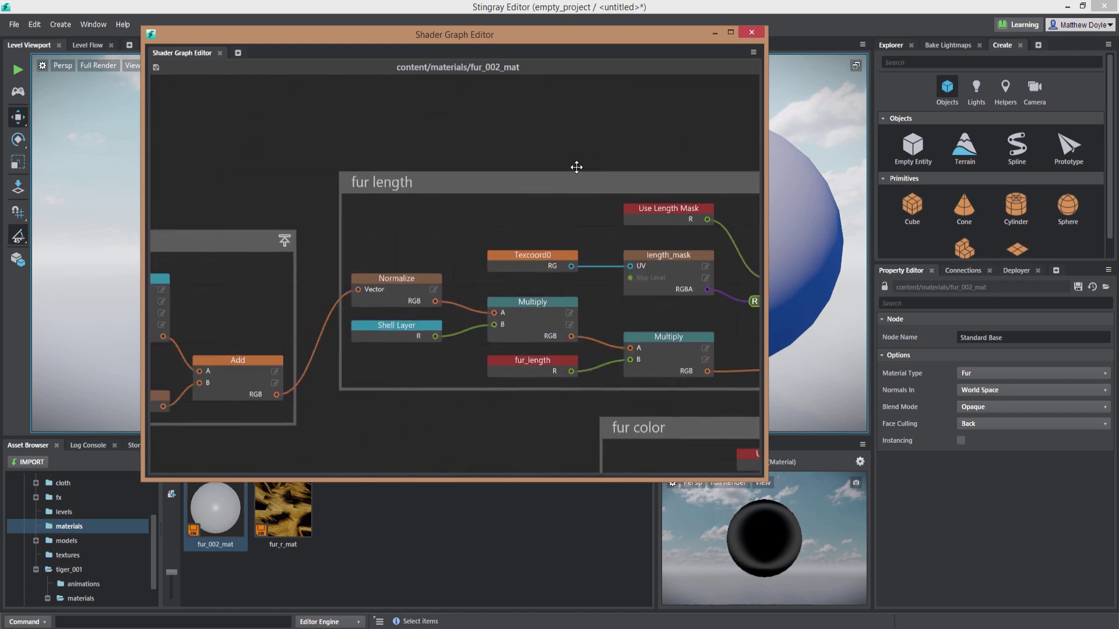
middle_click_drag(512, 236, 360, 175)
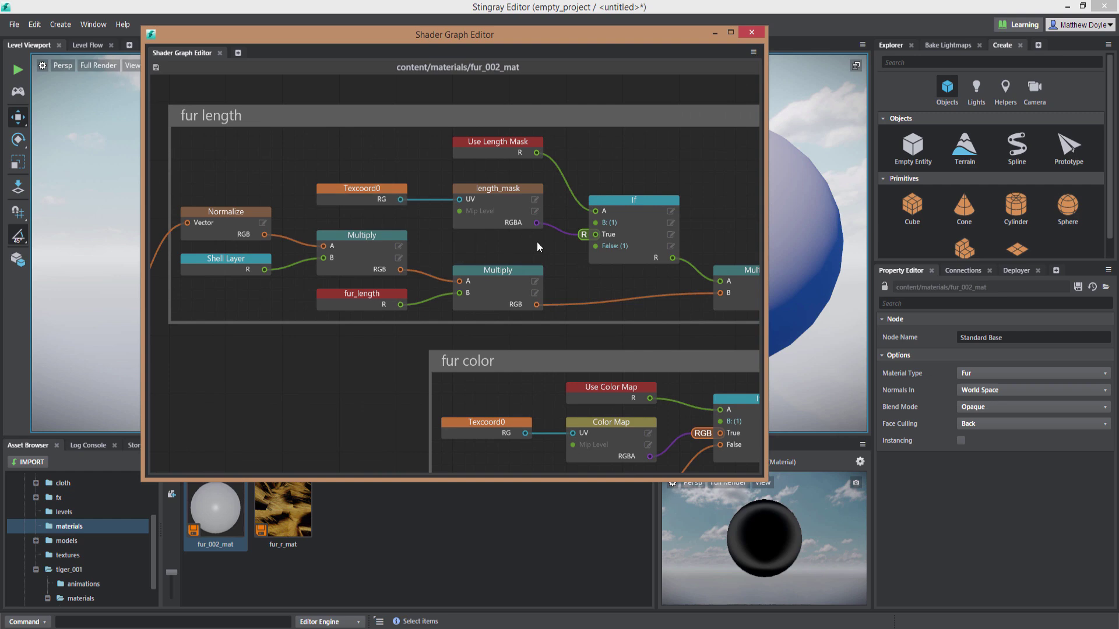
middle_click_drag(537, 241, 454, 189)
Examine the fur direction group from its direction map through to its link with the fur length group.
scroll(525, 193, "down", 3)
middle_click_drag(521, 131, 746, 158)
scroll(627, 188, "up", 3)
middle_click_drag(524, 163, 979, 187)
middle_click_drag(691, 167, 1039, 163)
middle_click_drag(379, 162, 547, 164)
right_click_drag(547, 165, 358, 169, "alt")
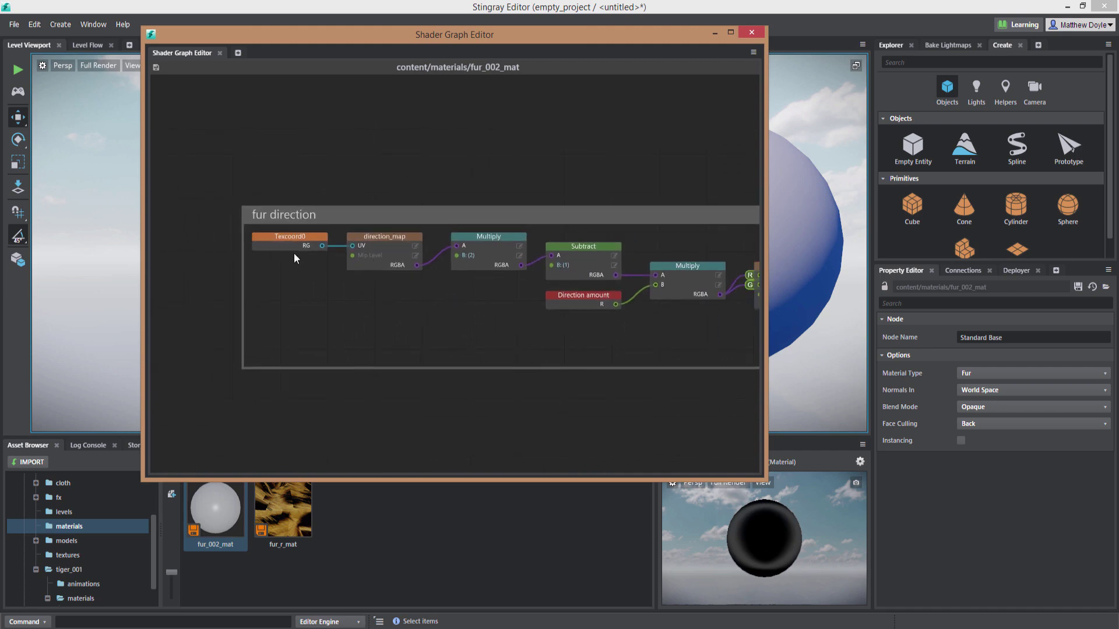
middle_click_drag(482, 293, 242, 254)
middle_click_drag(551, 295, 410, 307)
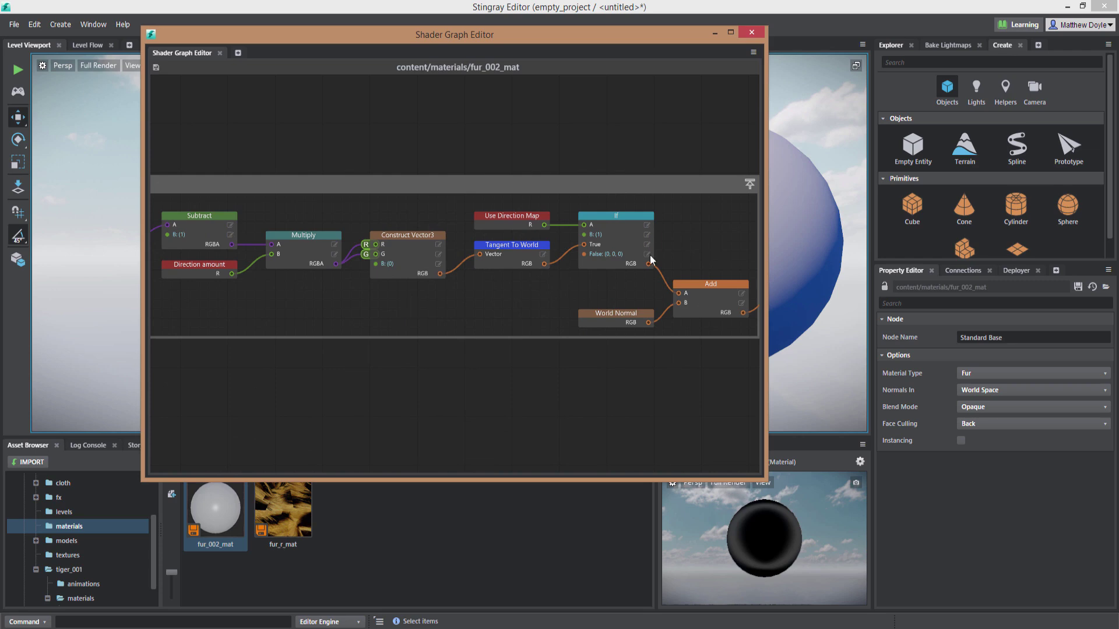
middle_click_drag(666, 230, 379, 225)
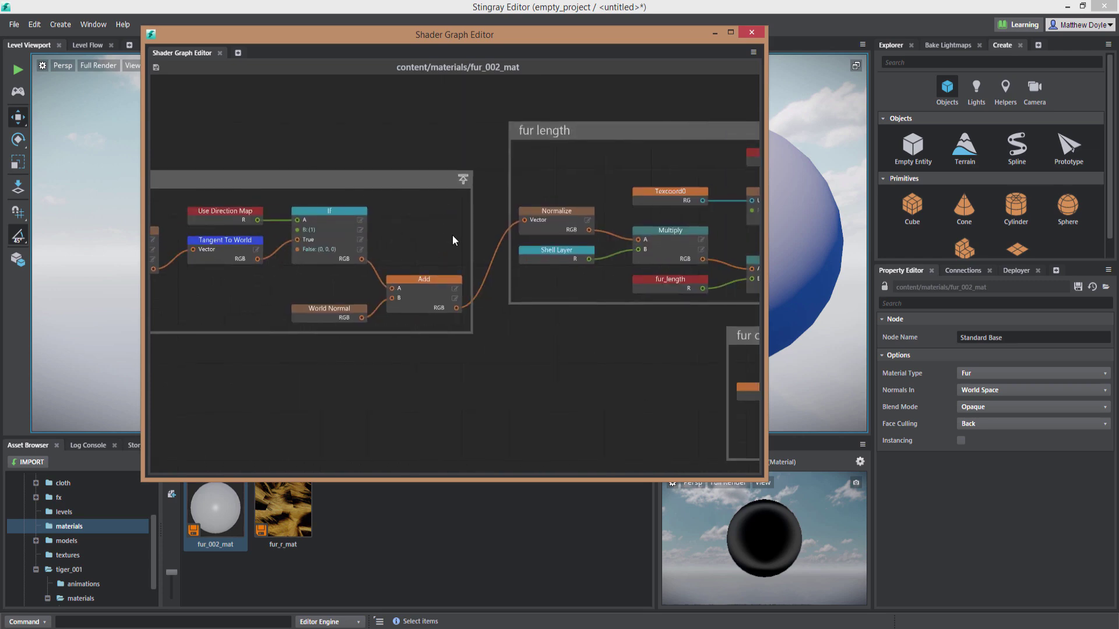
Examine the nodes in the fur color group and the Fur shell blurring via parallax group.
middle_click_drag(549, 367, 349, 285)
middle_click_drag(638, 371, 341, 268)
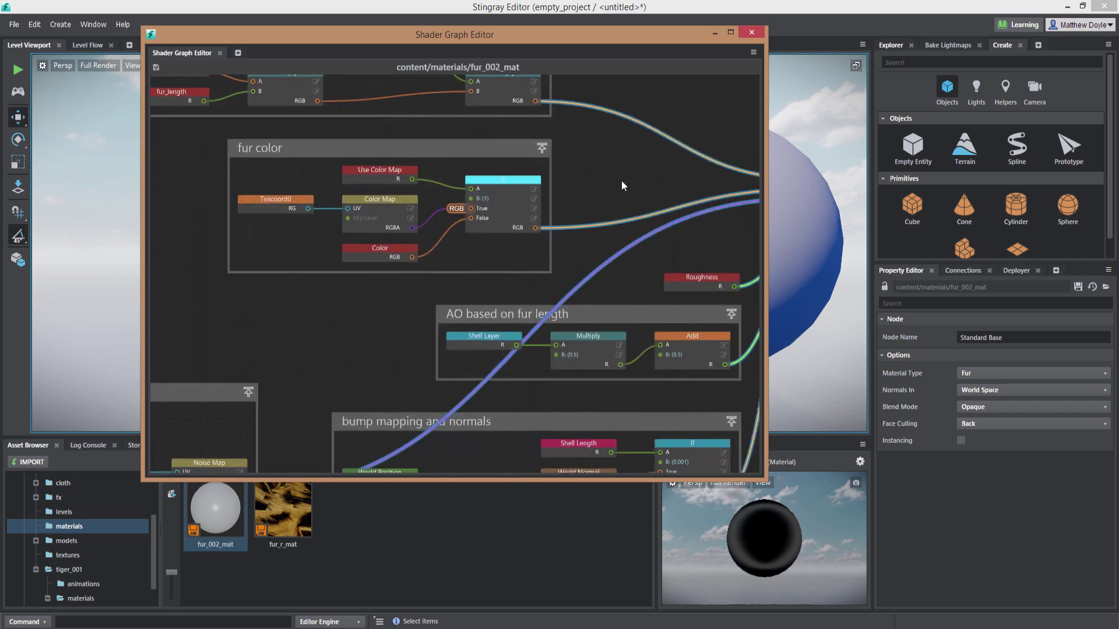
middle_click_drag(436, 292, 386, 156)
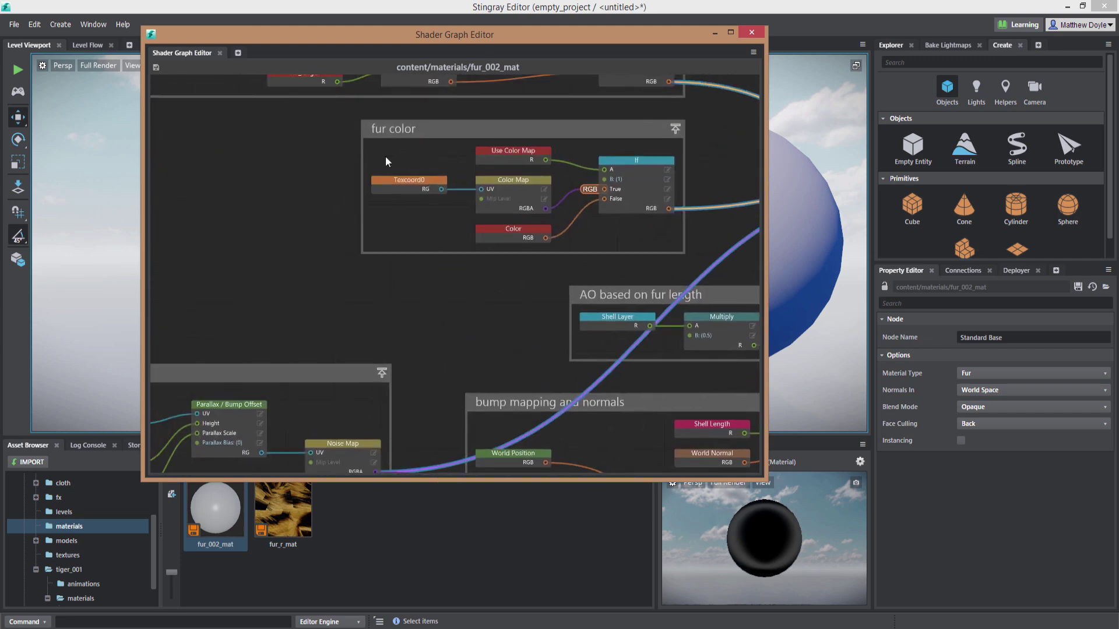
middle_click_drag(429, 320, 503, 254)
middle_click_drag(482, 171, 789, 155)
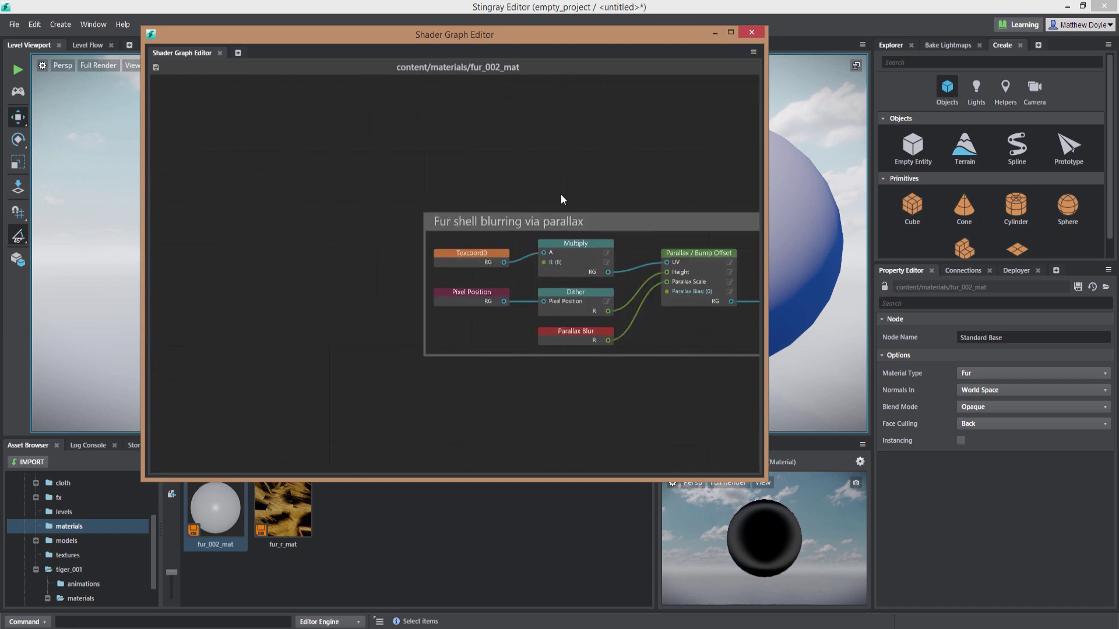
middle_click_drag(539, 177, 461, 171)
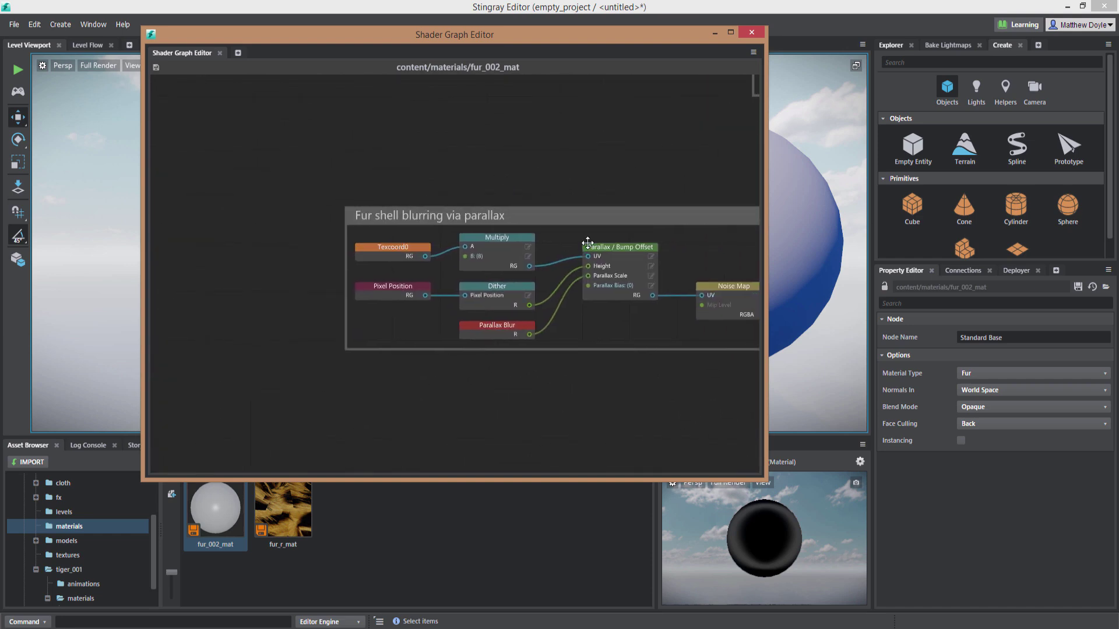
middle_click_drag(623, 163, 508, 178)
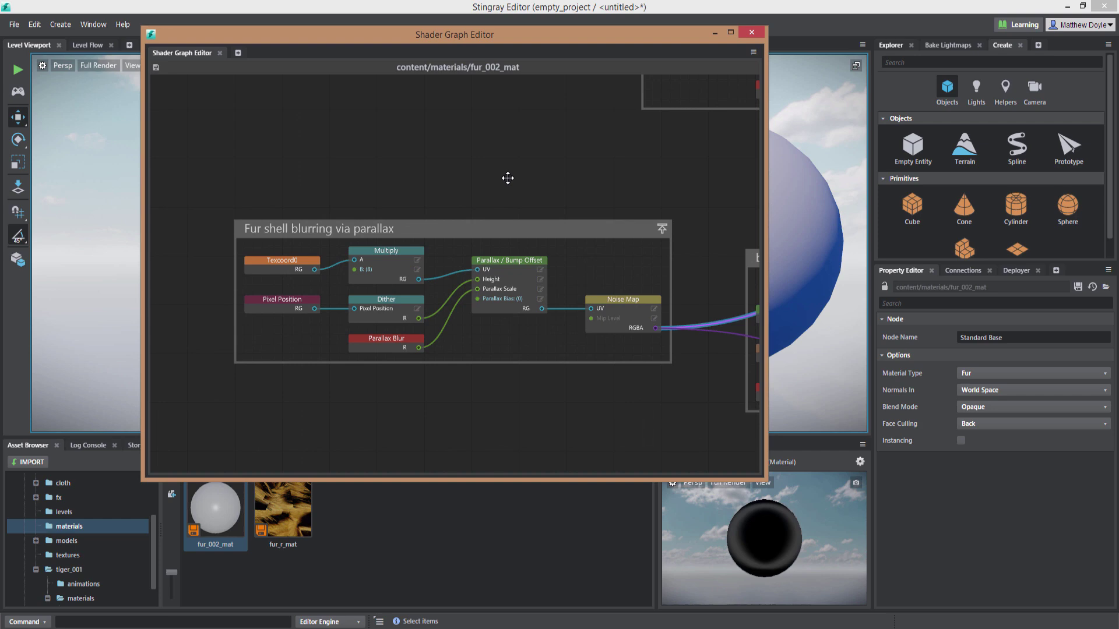
middle_click_drag(532, 184, 200, 217)
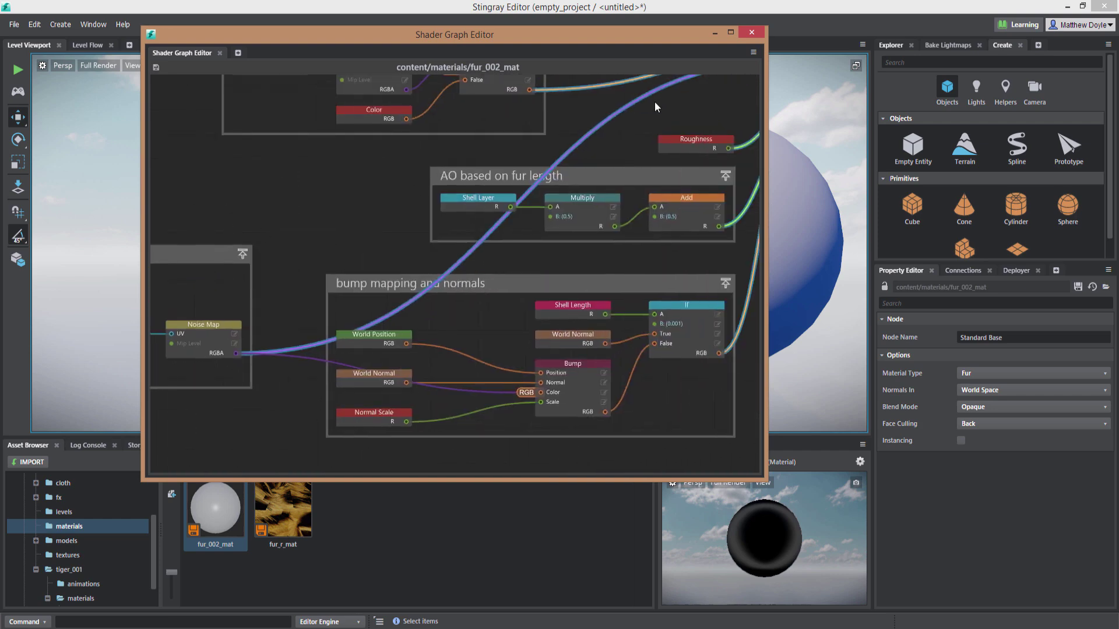
Review the bump mapping and normals group and the fur length nodes, and close the shader graph.
middle_click_drag(657, 105, 466, 178)
middle_click_drag(350, 382, 528, 285)
middle_click_drag(340, 195, 497, 215)
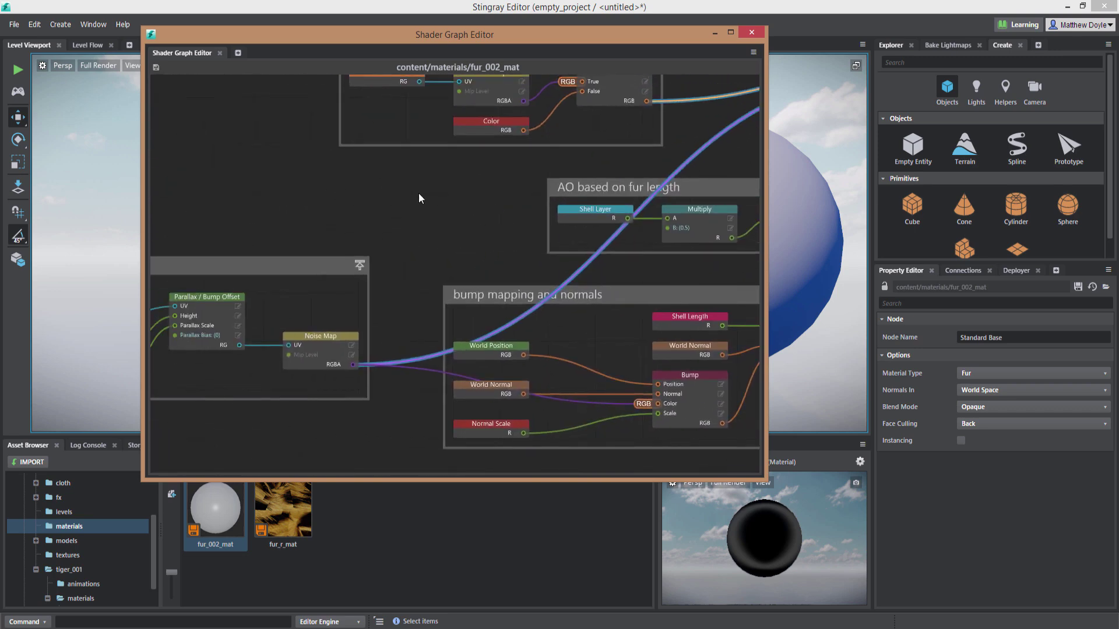
mouse_move(419, 194)
middle_mouse_down()
mouse_move(481, 195)
mouse_move(435, 179)
middle_mouse_up()
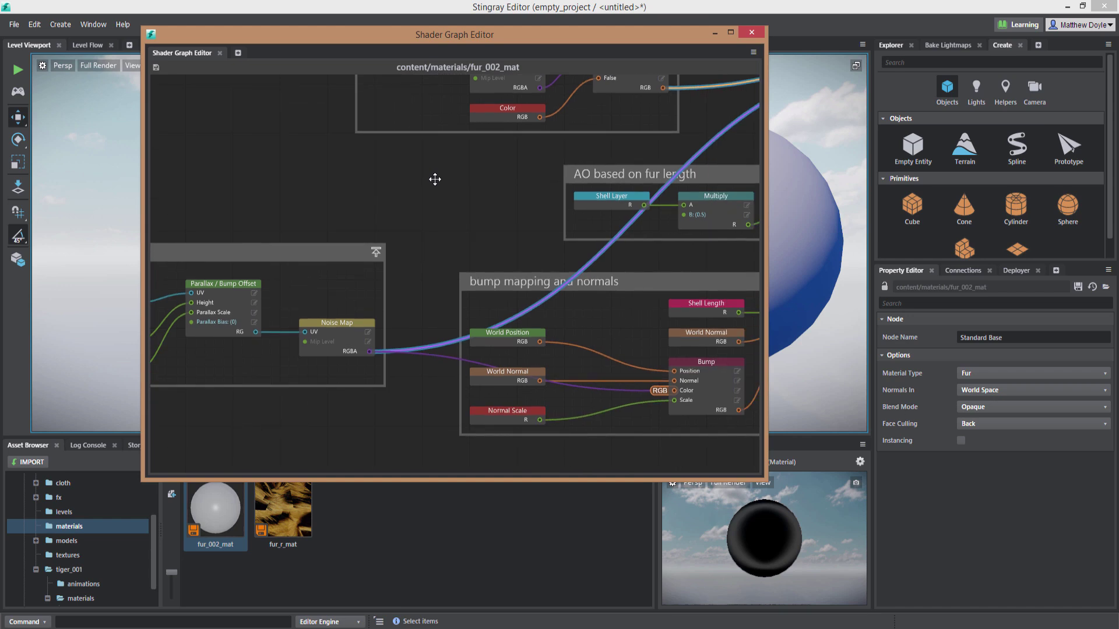
middle_click_drag(479, 173, 640, 212)
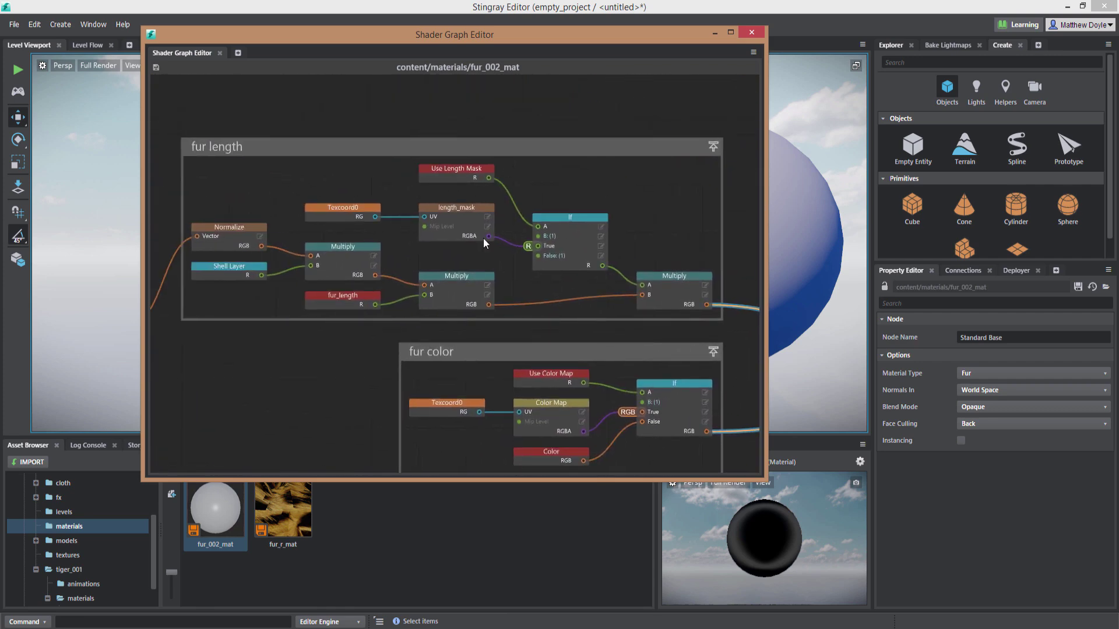
middle_click_drag(320, 177, 417, 173)
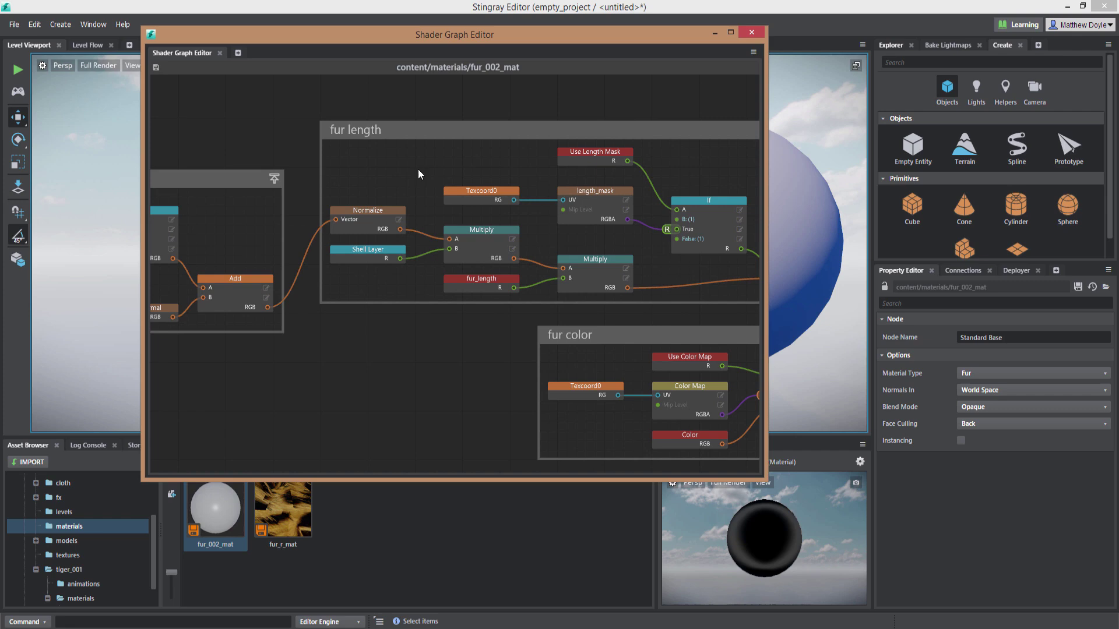
left_click(750, 34)
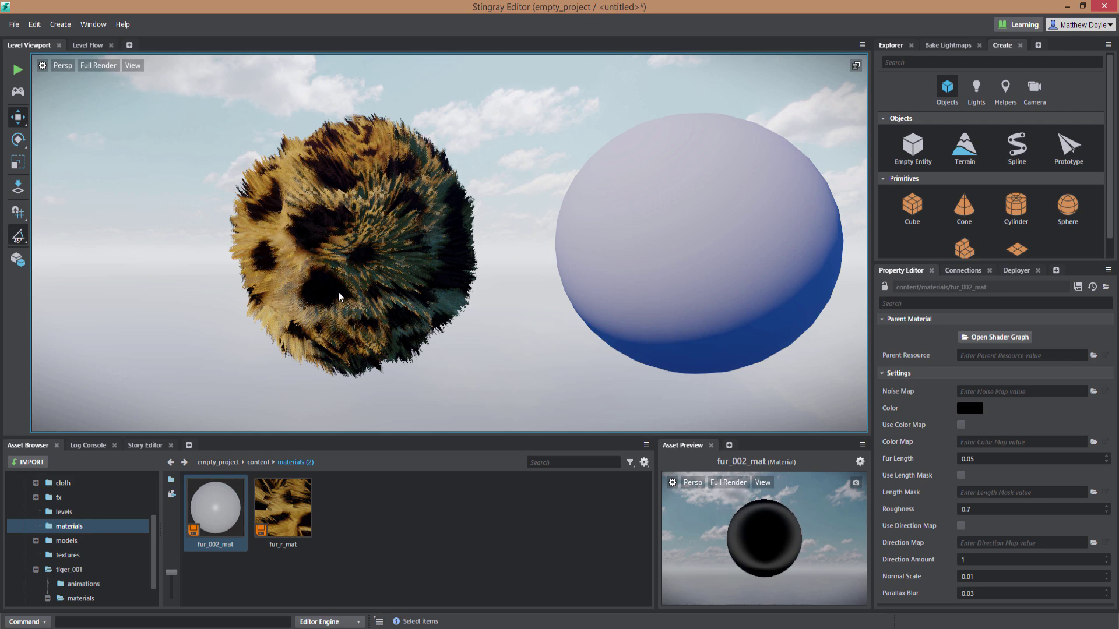
Apply fur_002_mat to the plain sphere beside the cheetah-fur sphere.
left_click_drag(208, 300, 342, 307, "alt")
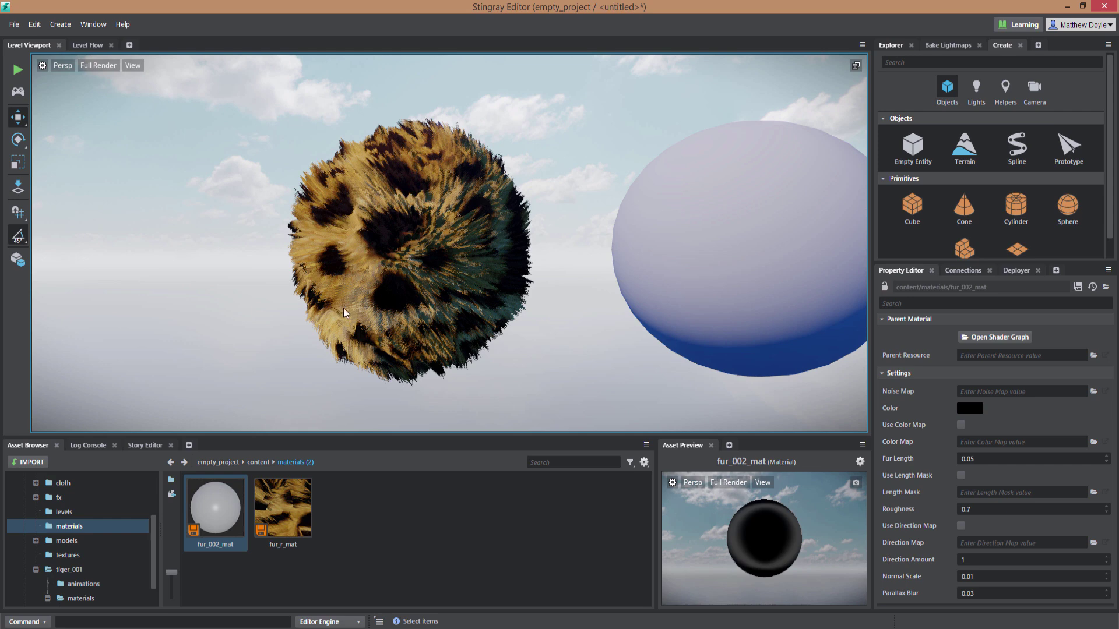
left_click_drag(342, 307, 316, 309, "alt")
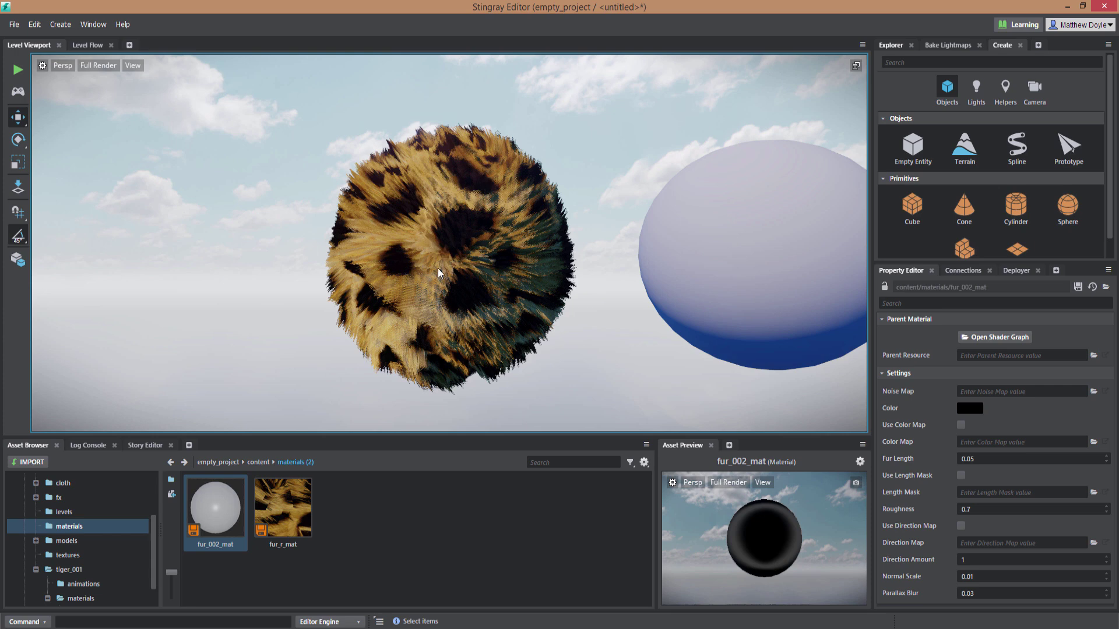
middle_click_drag(612, 282, 487, 307, "alt")
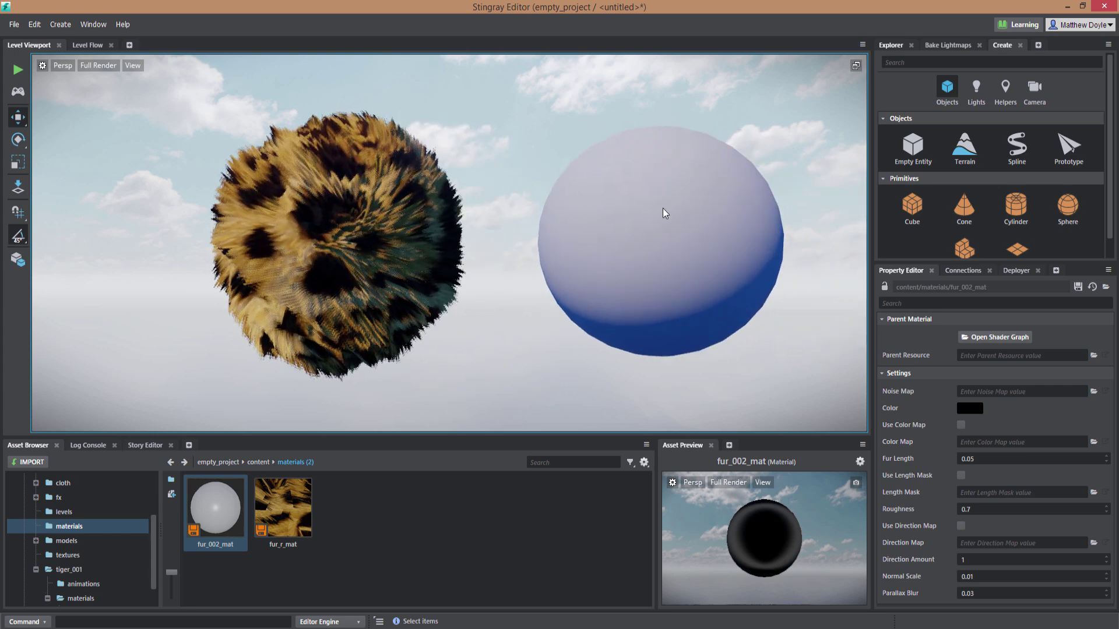
left_click_drag(233, 511, 641, 244)
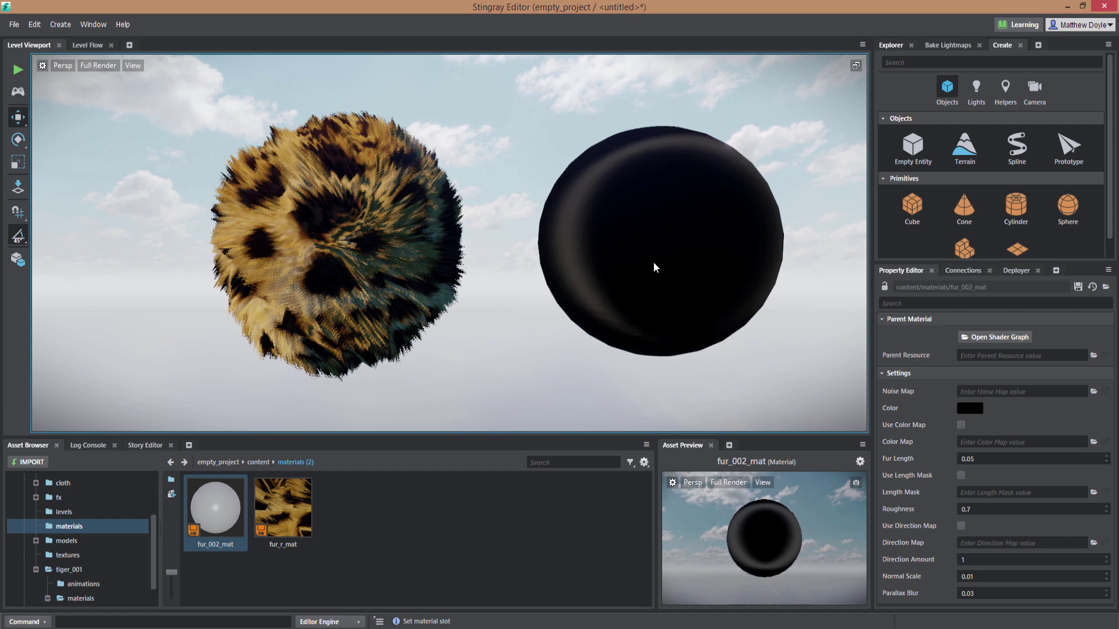
middle_click_drag(709, 261, 506, 288, "alt")
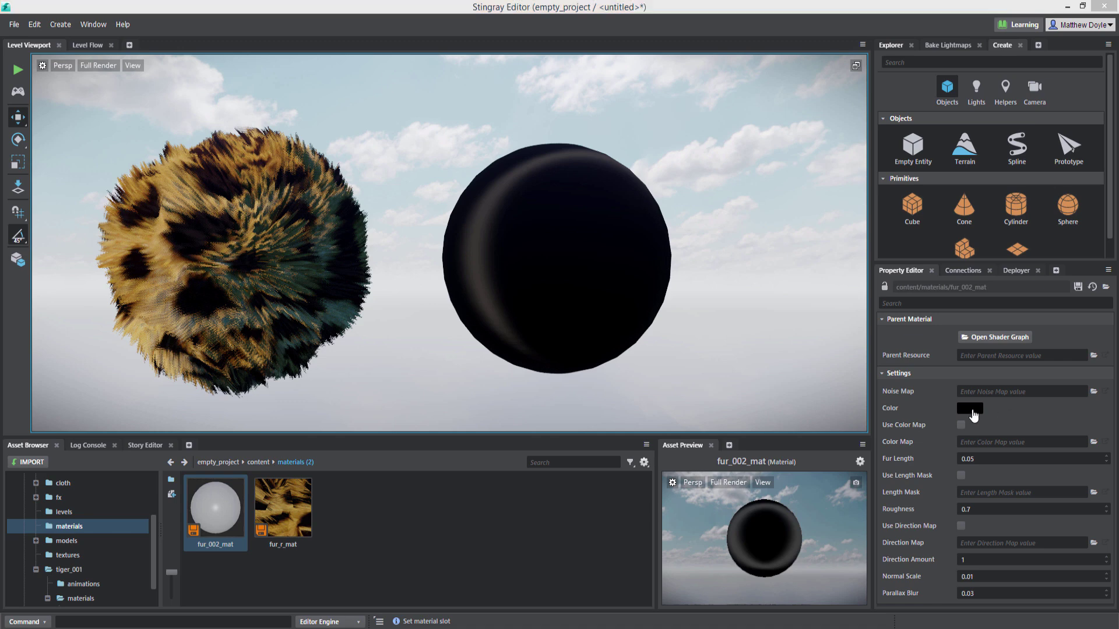
Set the Color of fur_002_mat to blue with RGB values 0.18, 0.413, 0.9.
left_click(971, 410)
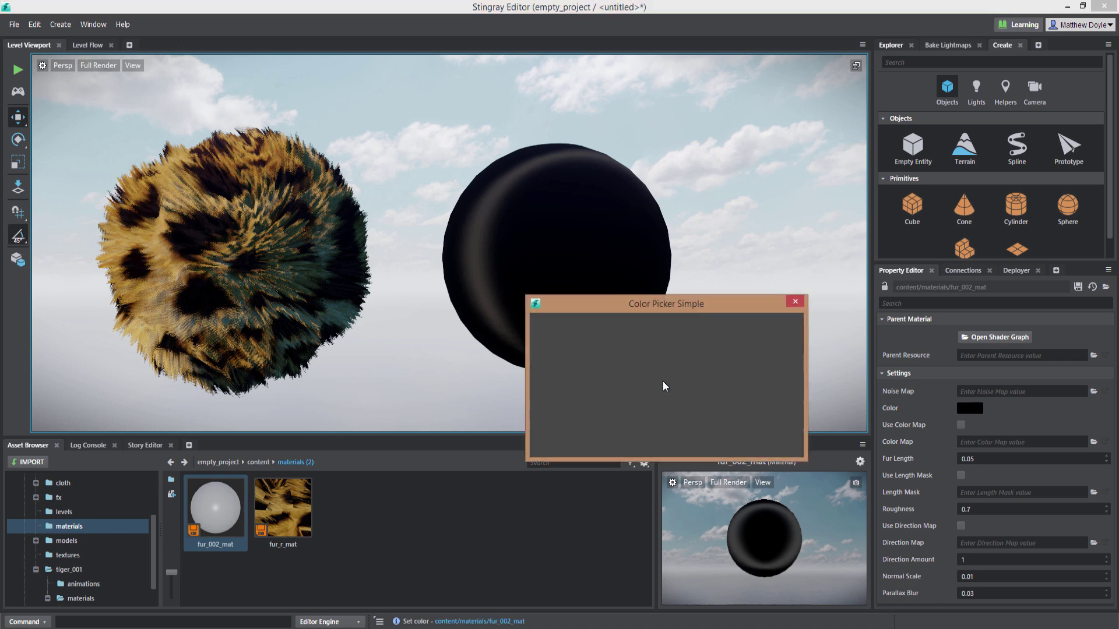
left_click_drag(743, 383, 735, 389)
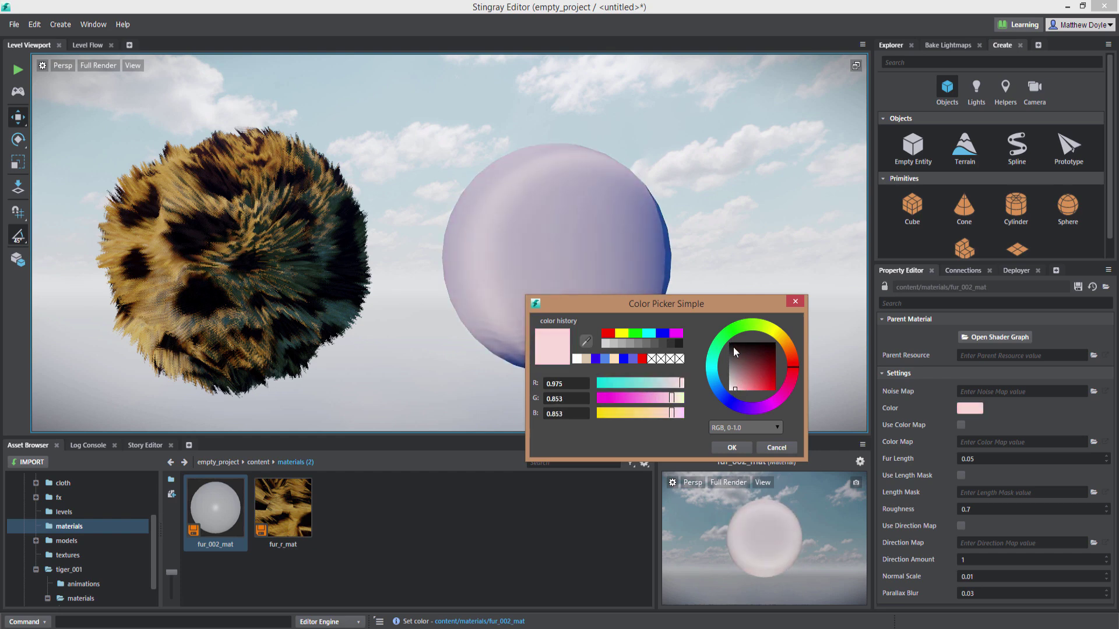
left_click(719, 395)
left_click(753, 388)
left_click_drag(753, 387, 761, 387)
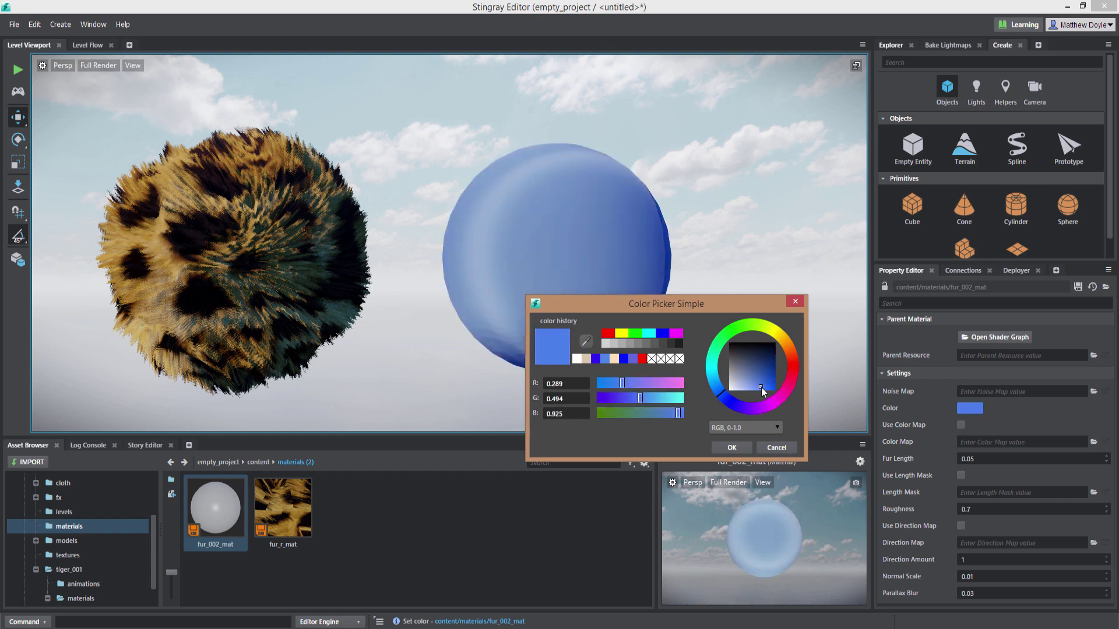
left_click(764, 382)
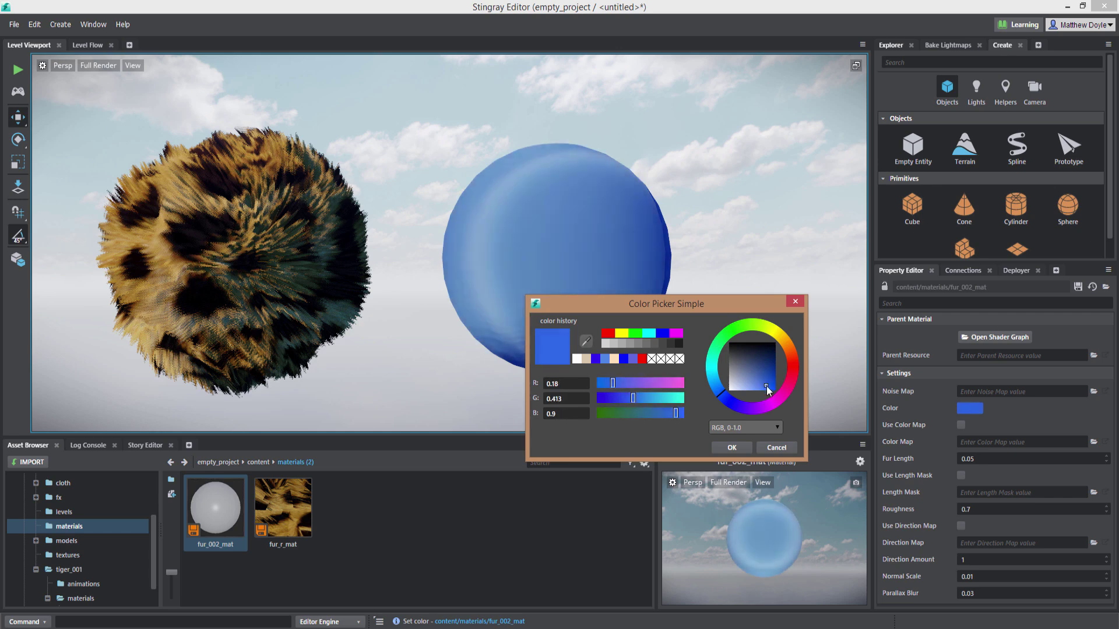
left_click(732, 448)
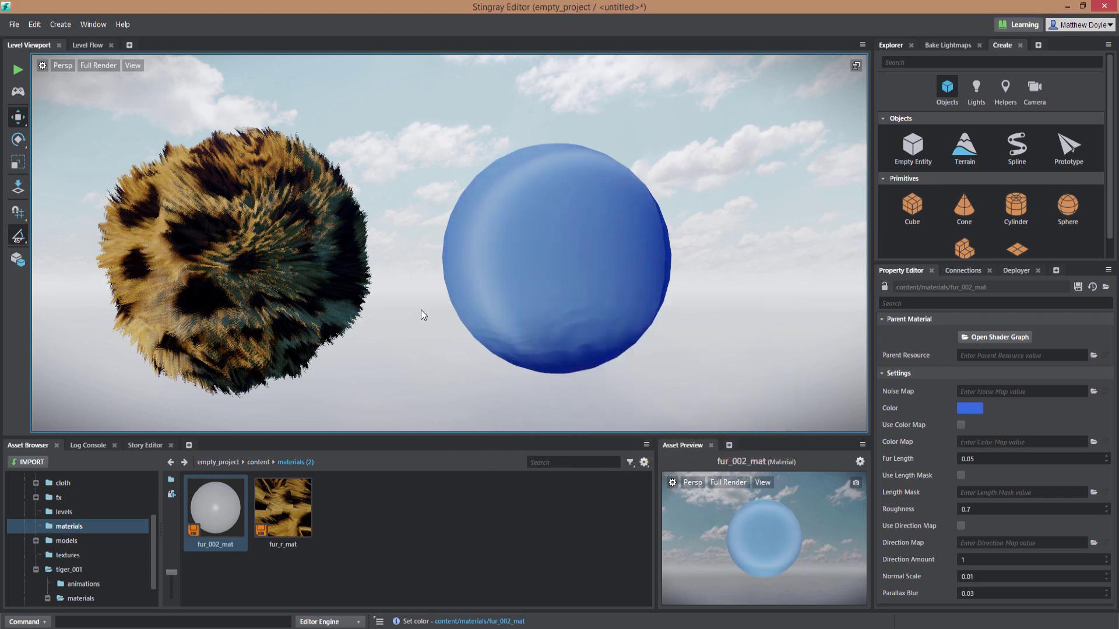
Assign the noise_003 texture from the textures folder as the Noise Map of fur_002_mat.
left_click_drag(421, 309, 544, 321, "alt")
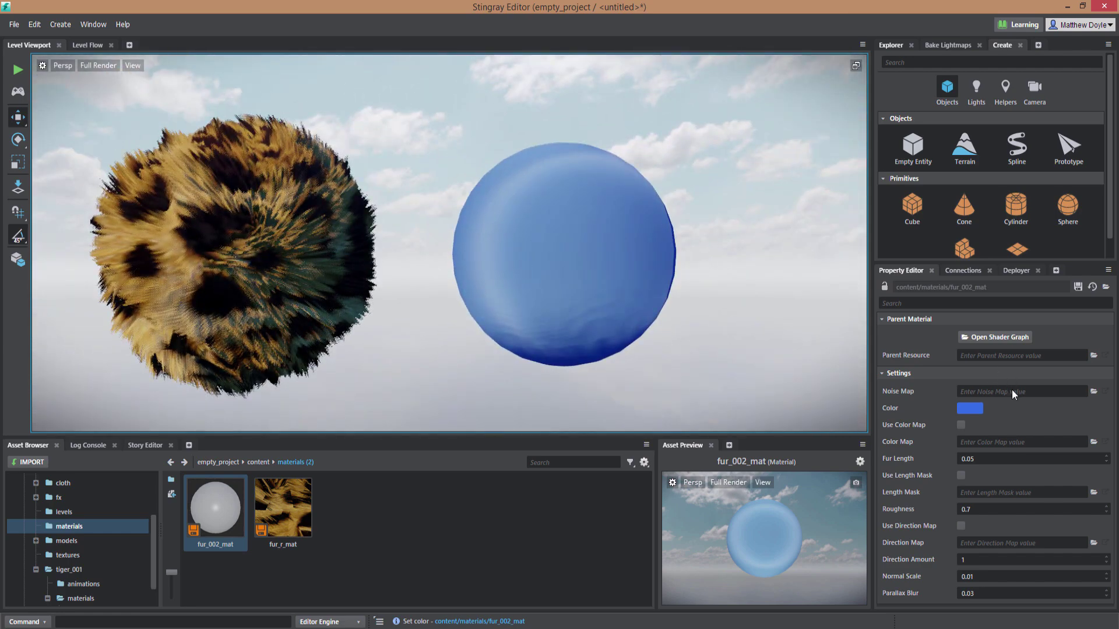
left_click(69, 555)
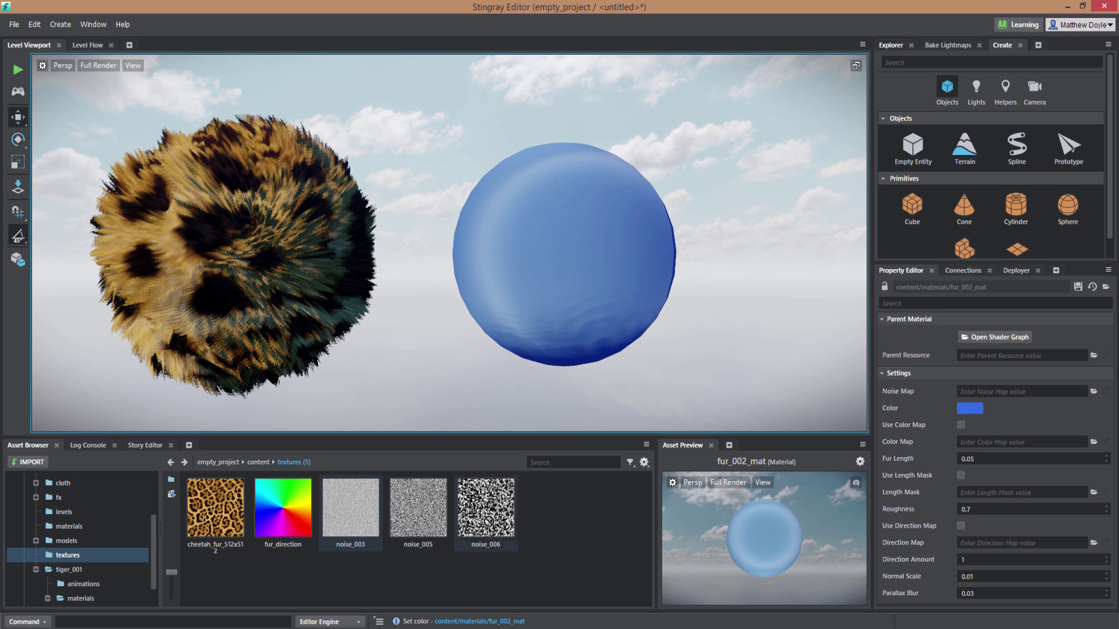
left_click_drag(356, 512, 1044, 390)
scroll(503, 232, "up", 5)
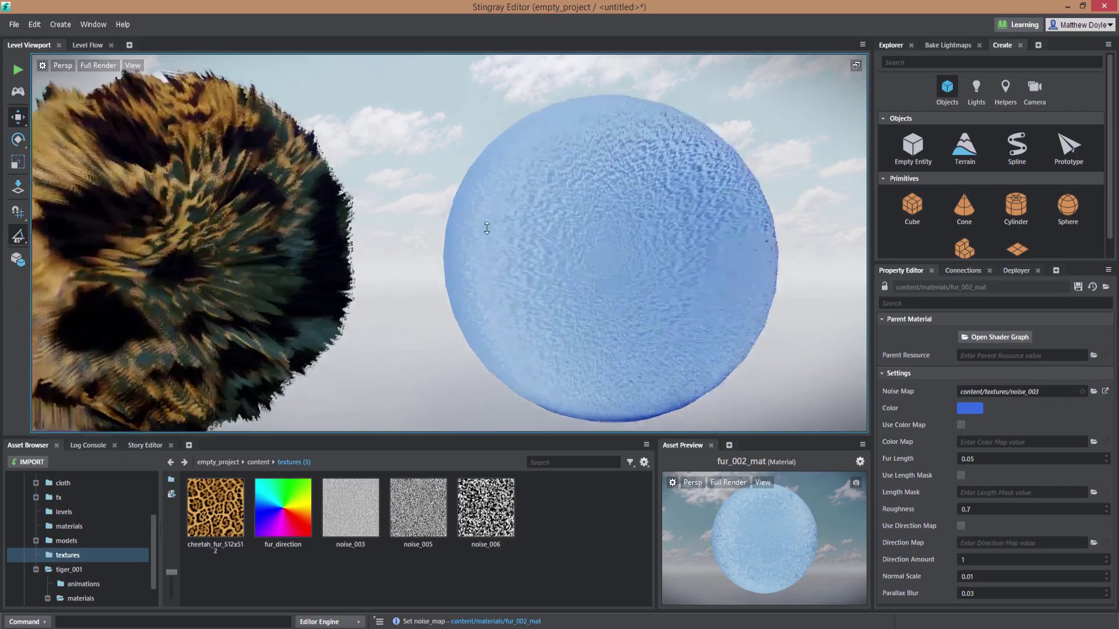
left_click_drag(759, 243, 650, 324, "alt")
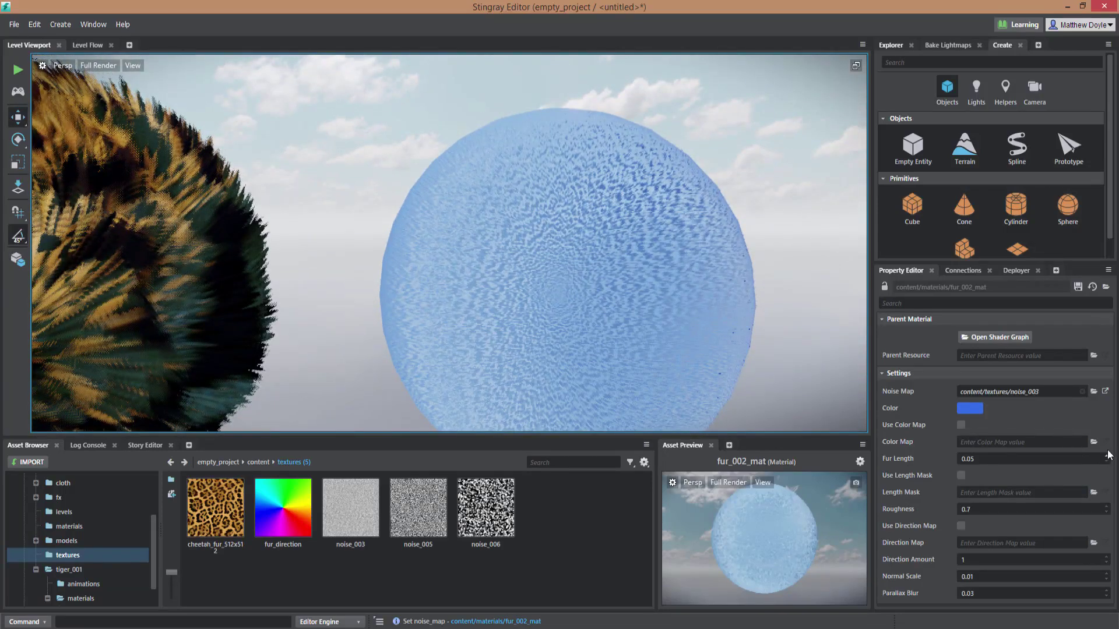
Raise the Fur Length of fur_002_mat to 0.1991 and inspect the strands on the blue sphere.
left_click_drag(1109, 455, 1104, 450)
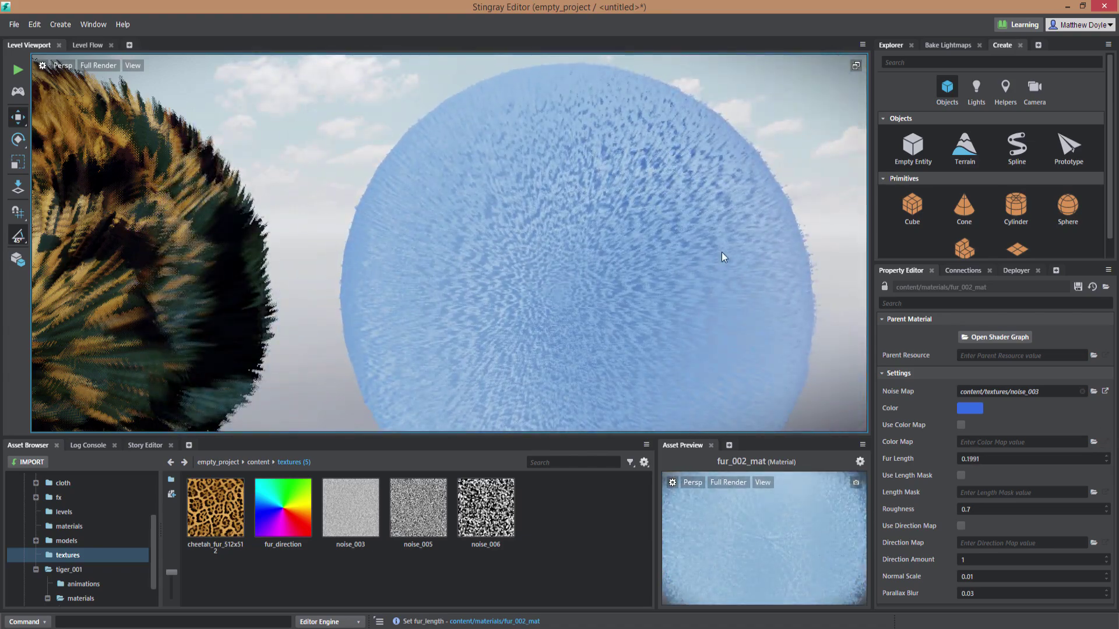
middle_click_drag(721, 252, 638, 261, "alt")
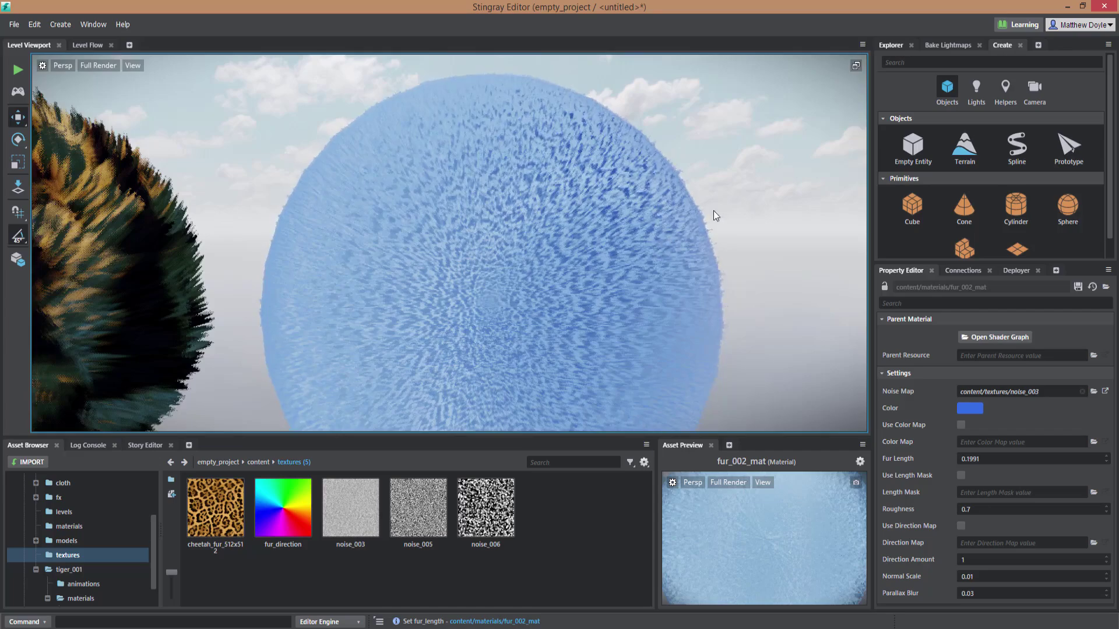
mouse_move(714, 215)
left_mouse_down("alt")
mouse_move(510, 207)
mouse_move(758, 246)
mouse_move(725, 240)
mouse_move(420, 322)
mouse_move(466, 281)
left_mouse_up("alt")
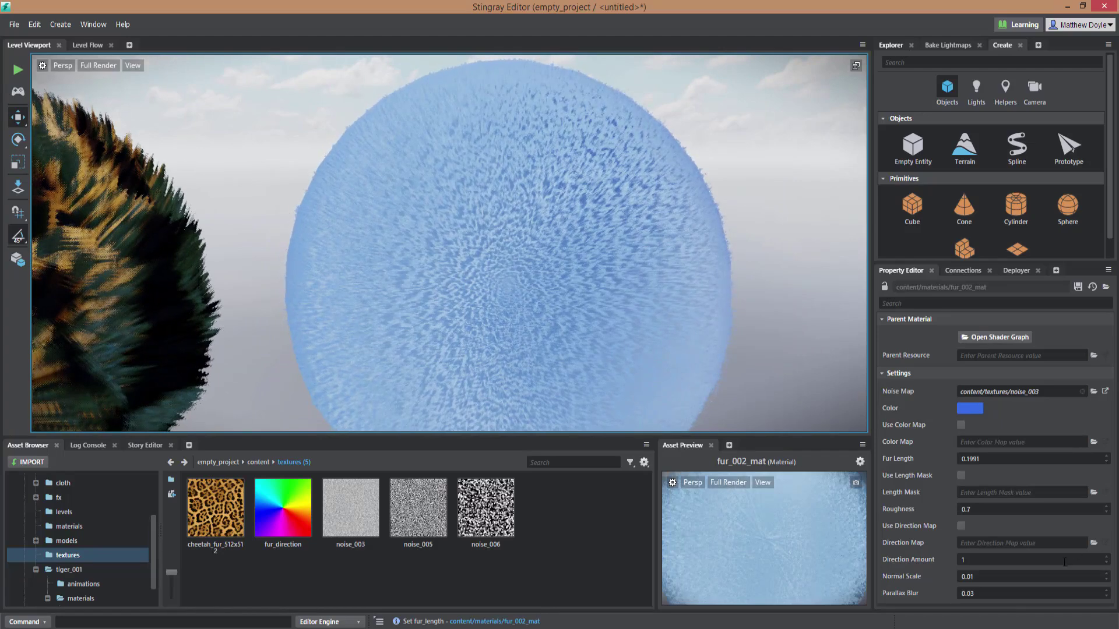
Raise the Parallax Blur of fur_002_mat to 0.1791 and compare the blue sphere with the cheetah-fur sphere.
mouse_move(1105, 592)
left_mouse_down()
mouse_move(1115, 559)
mouse_move(1111, 595)
mouse_move(1112, 583)
left_mouse_up()
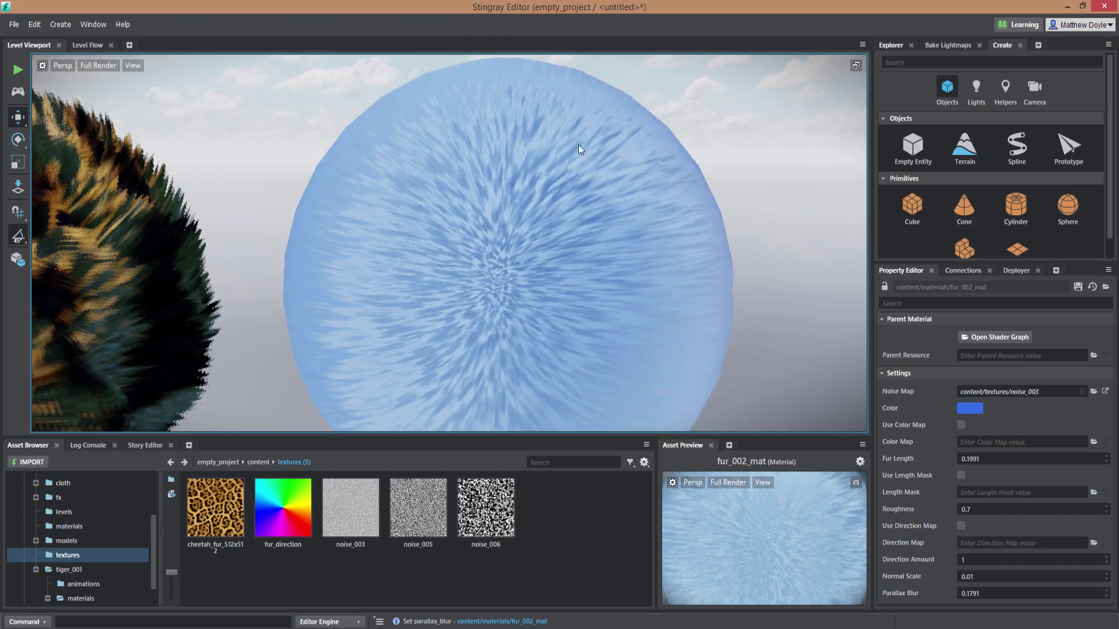
mouse_move(578, 144)
left_mouse_down("alt")
mouse_move(474, 203)
mouse_move(430, 173)
mouse_move(368, 201)
mouse_move(403, 155)
left_mouse_up("alt")
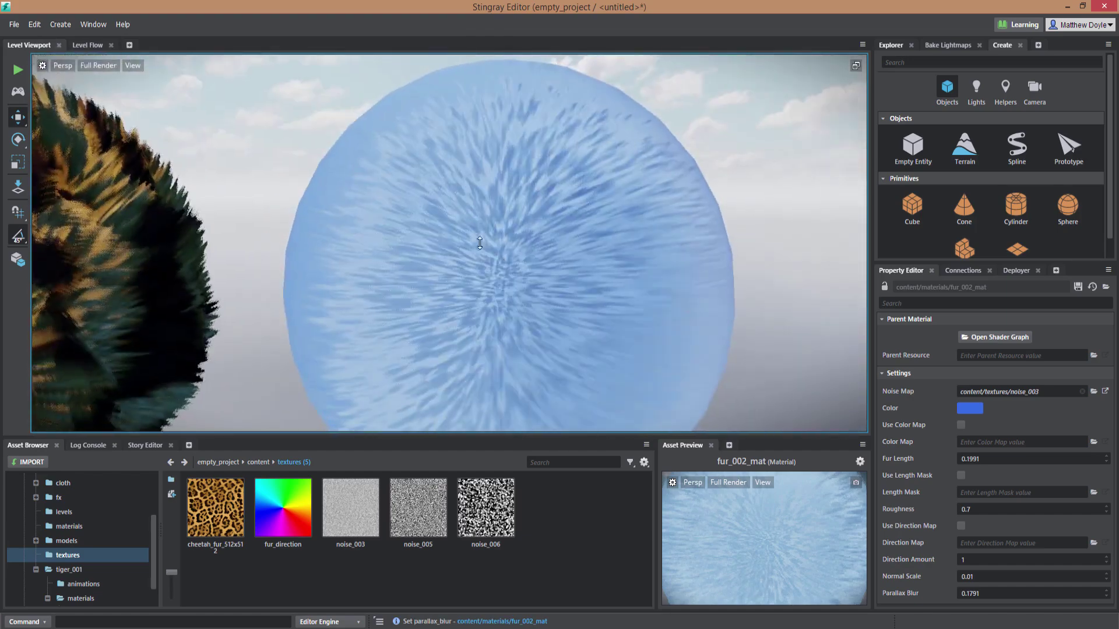
scroll(404, 155, "down", 2)
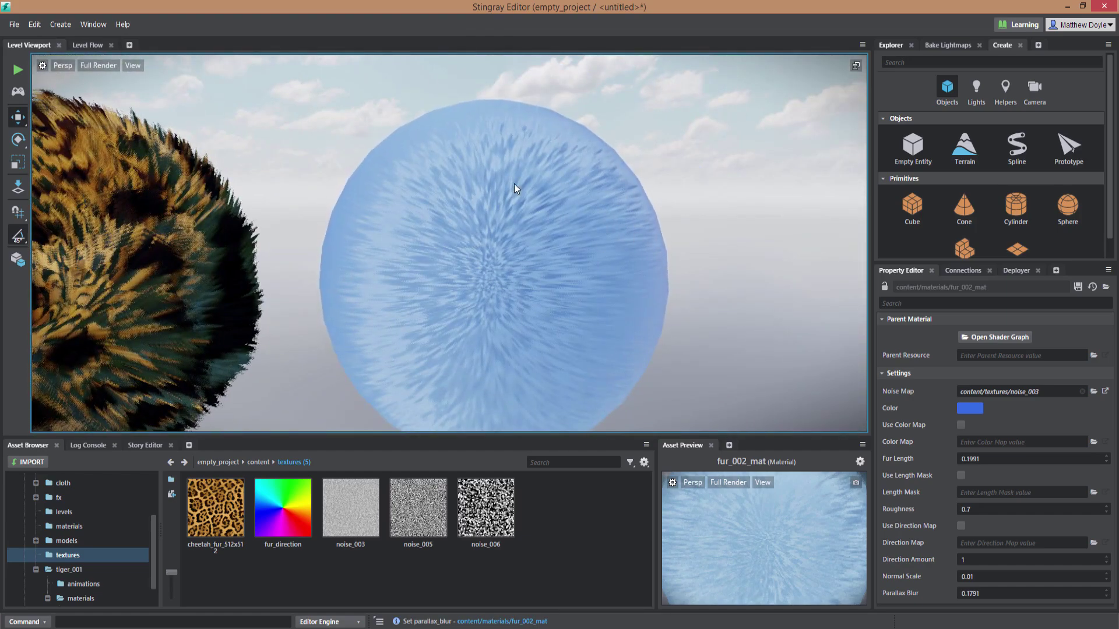
scroll(383, 208, "up", 3)
middle_click_drag(383, 207, 565, 298, "alt")
right_click_drag(565, 298, 541, 277, "alt")
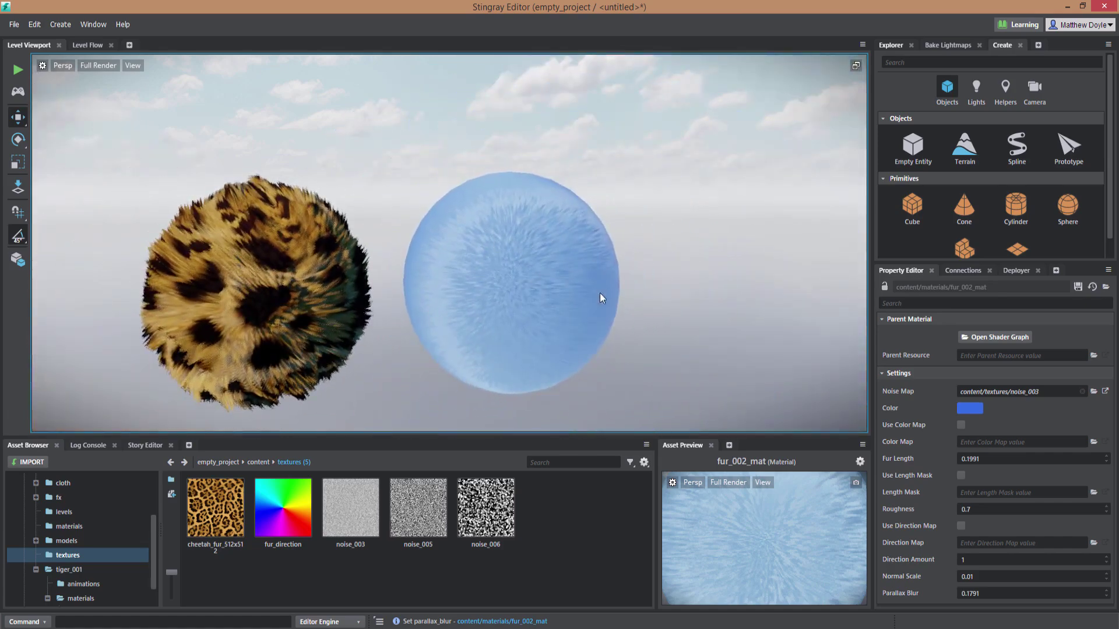
mouse_move(599, 293)
left_mouse_down("alt")
mouse_move(502, 279)
mouse_move(554, 283)
left_mouse_up("alt")
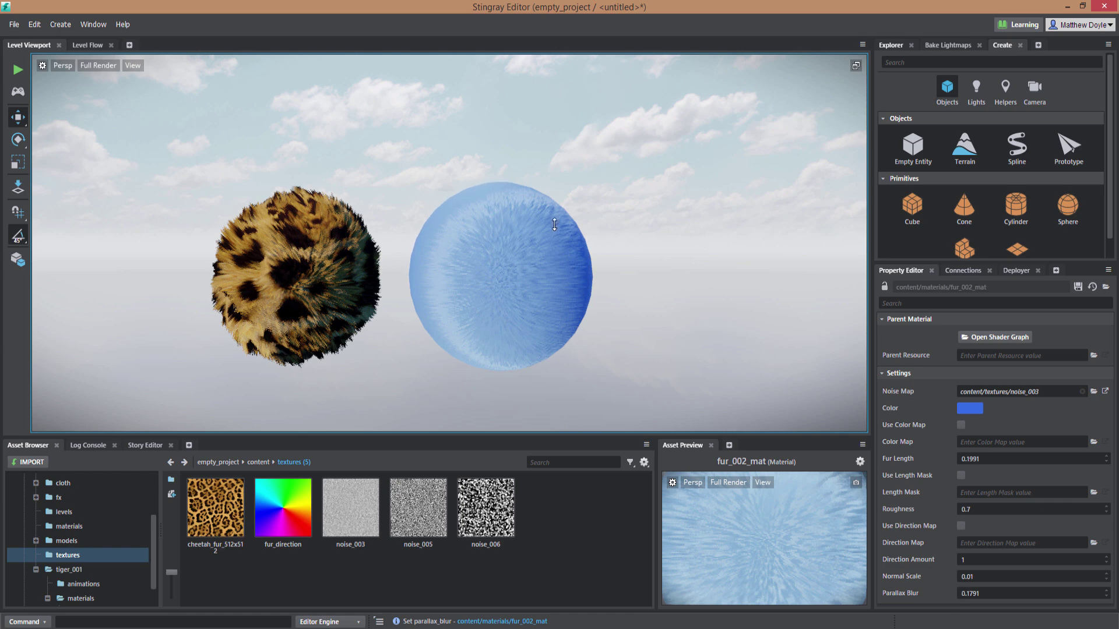
Raise the Normal Scale of fur_002_mat to 1.0851 and inspect the blue sphere up close.
right_click_drag(554, 225, 607, 300, "alt")
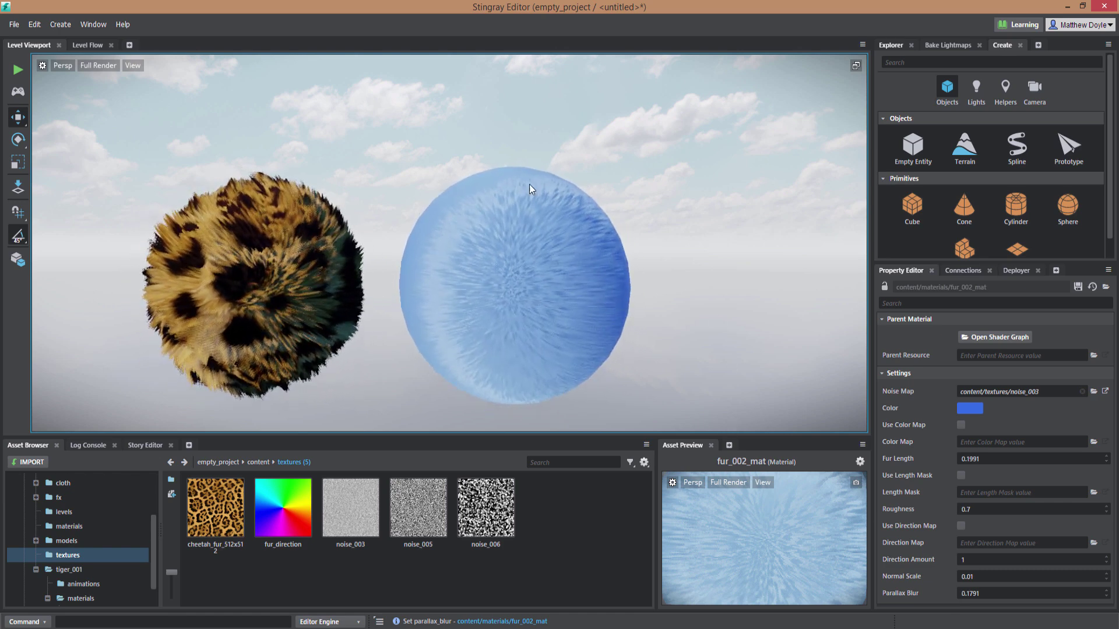
scroll(529, 184, "up", 2)
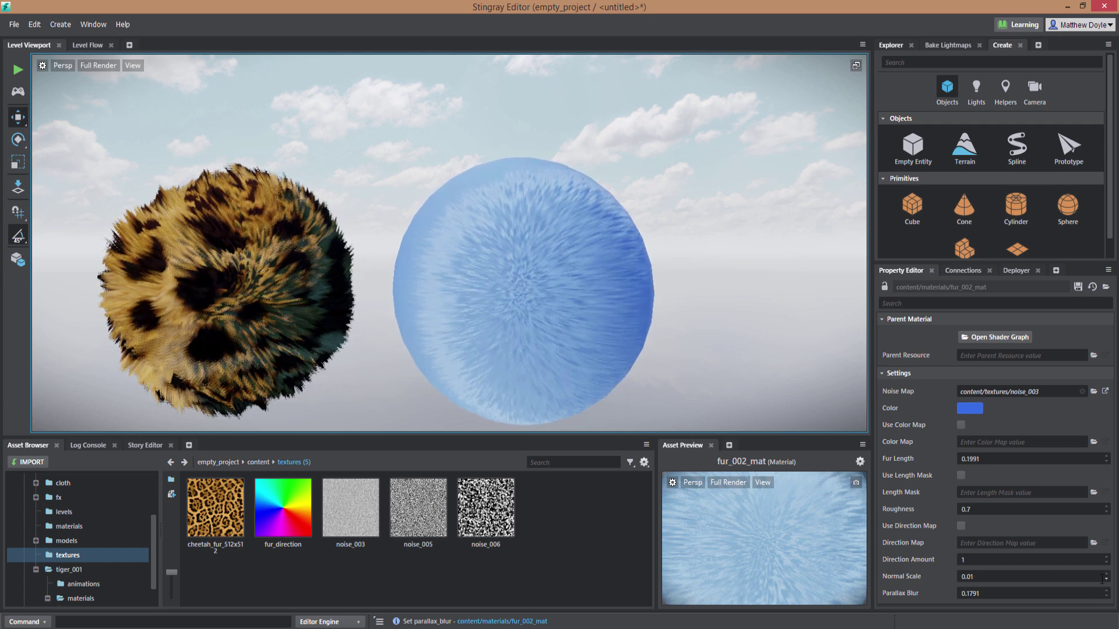
mouse_move(1103, 577)
left_mouse_down()
mouse_move(1104, 548)
mouse_move(1105, 567)
left_mouse_up()
right_click_drag(533, 273, 588, 313, "alt")
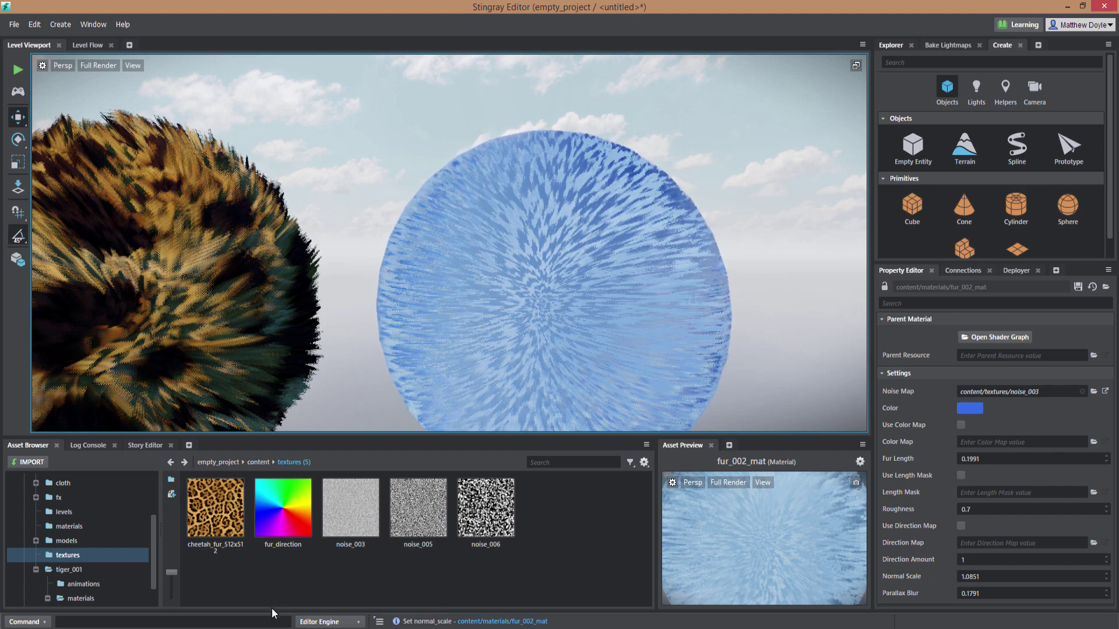
Switch to Photoshop, show the black-and-white noise document and preview the Pointillize filter at cell size 18 without applying it.
key("alt+Tab")
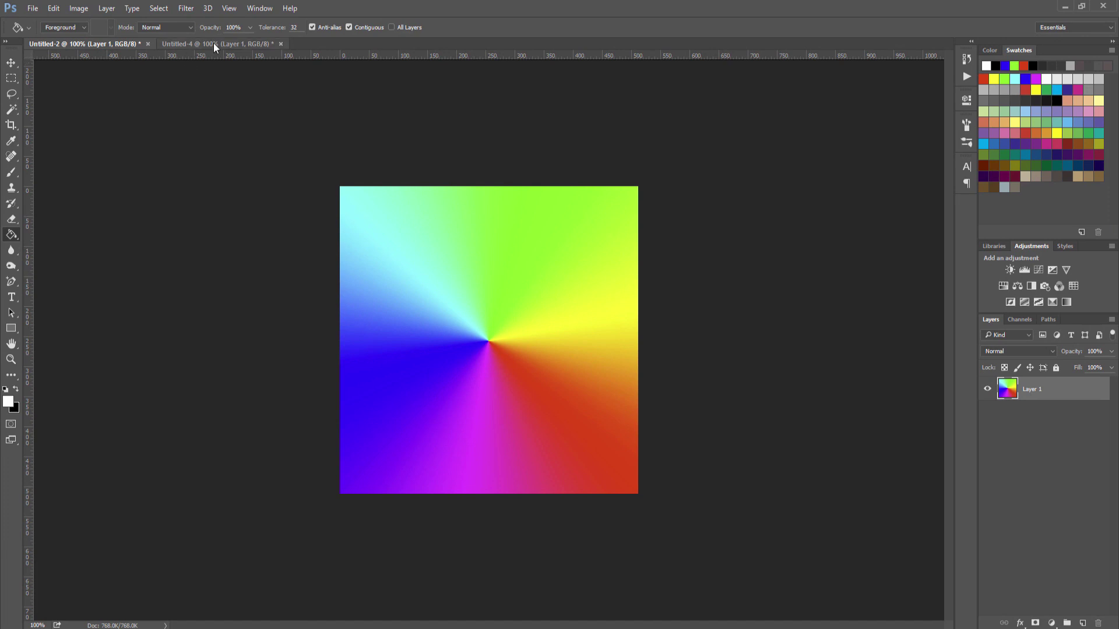
left_click(213, 43)
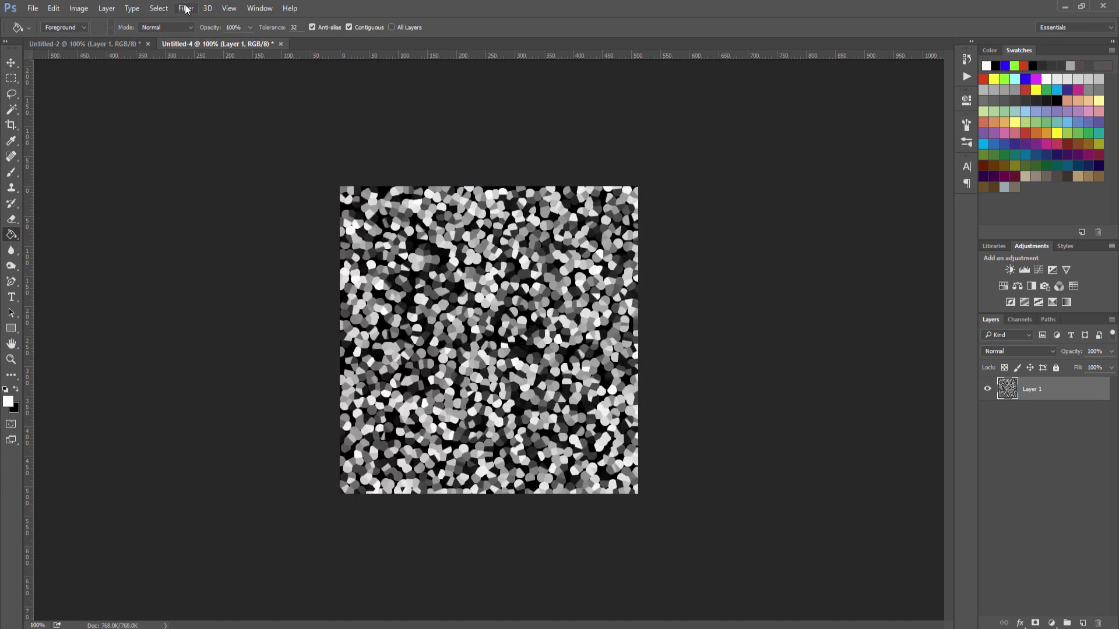
left_click(186, 9)
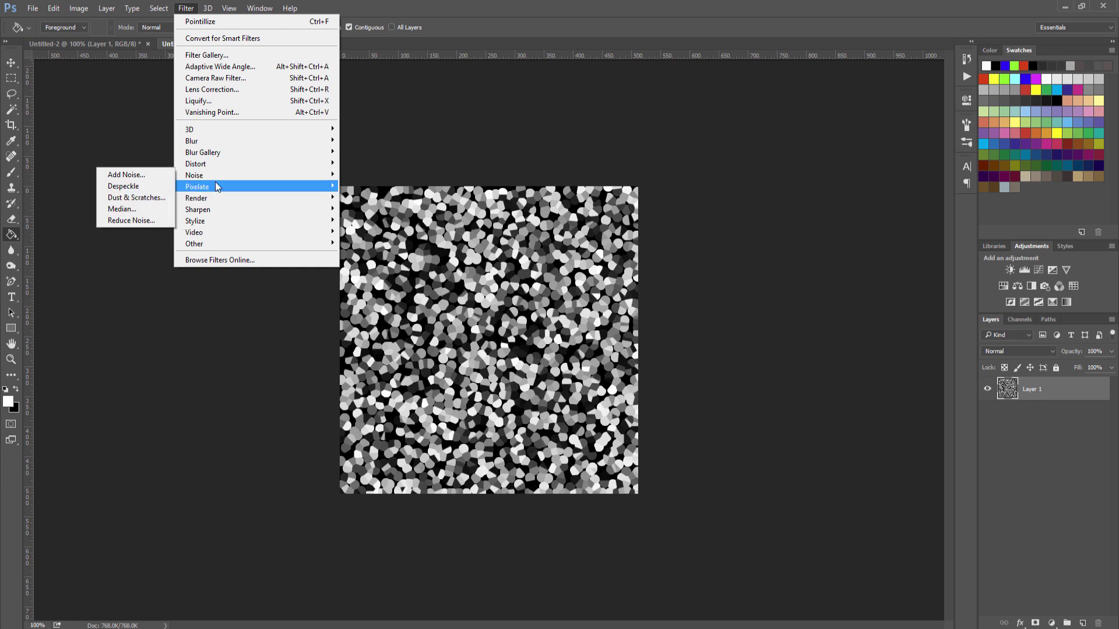
mouse_move(216, 186)
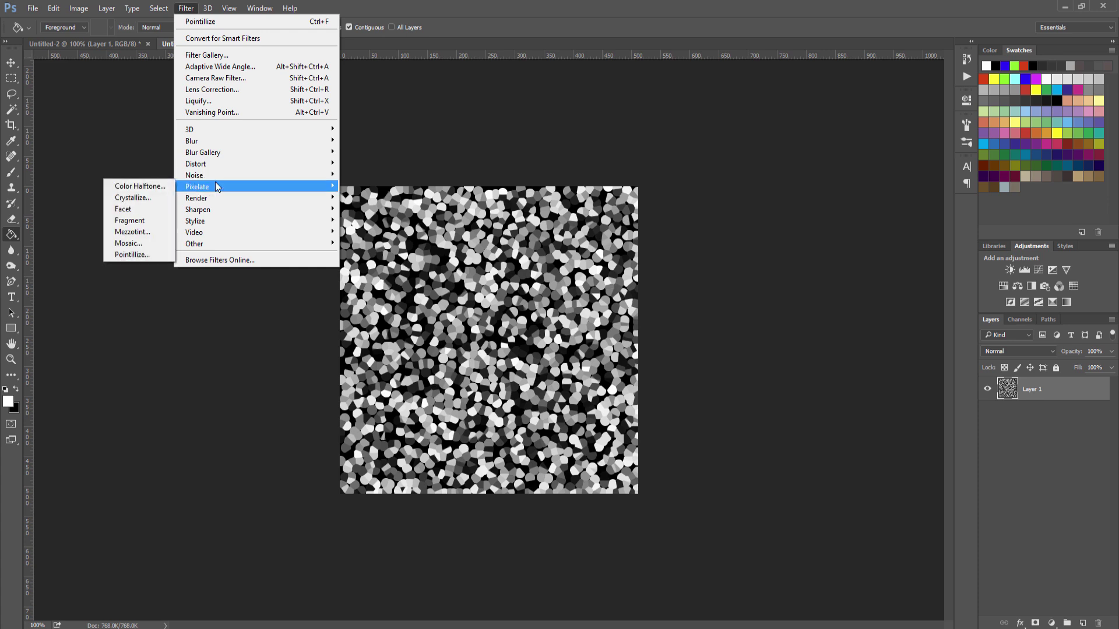
left_click(143, 255)
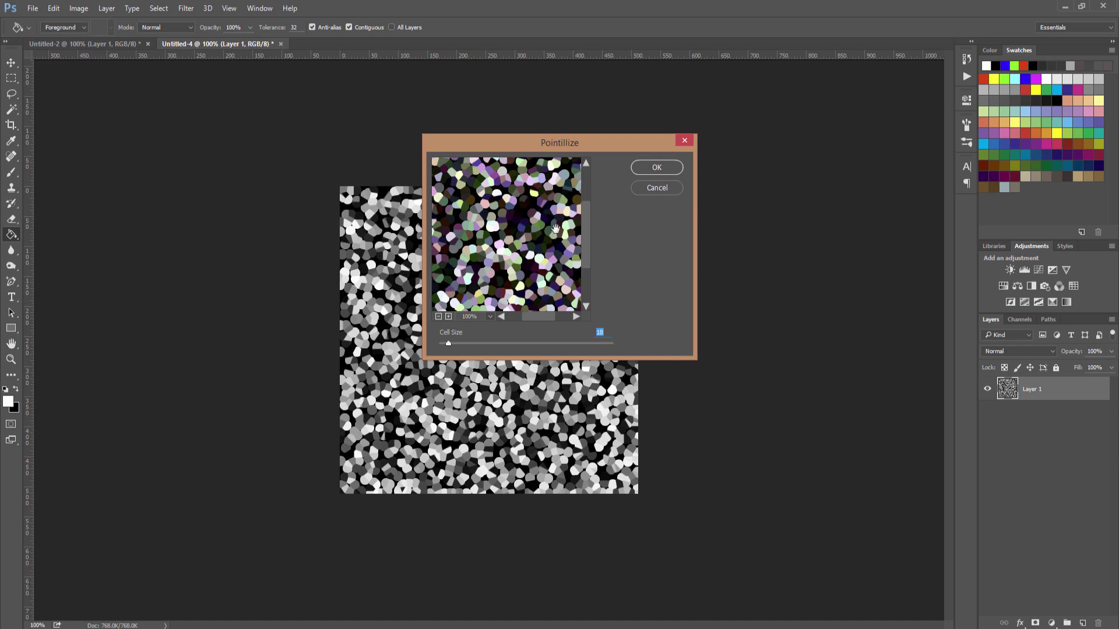
left_click(659, 187)
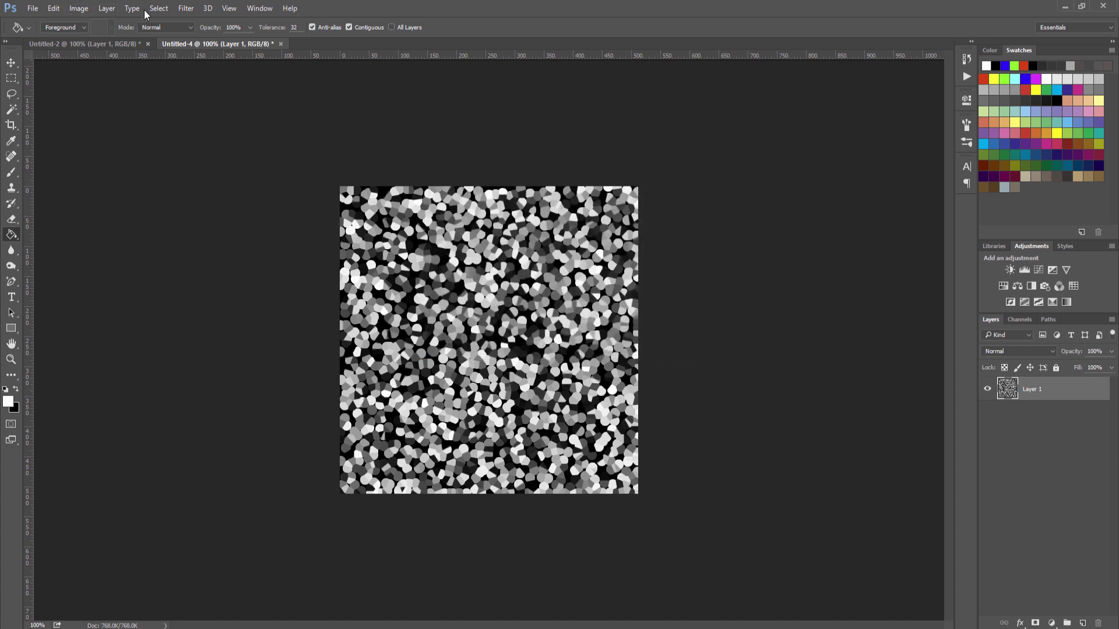
Locate the Desaturate command among the image adjustments without applying it, and return to Stingray.
left_click(77, 11)
mouse_move(97, 37)
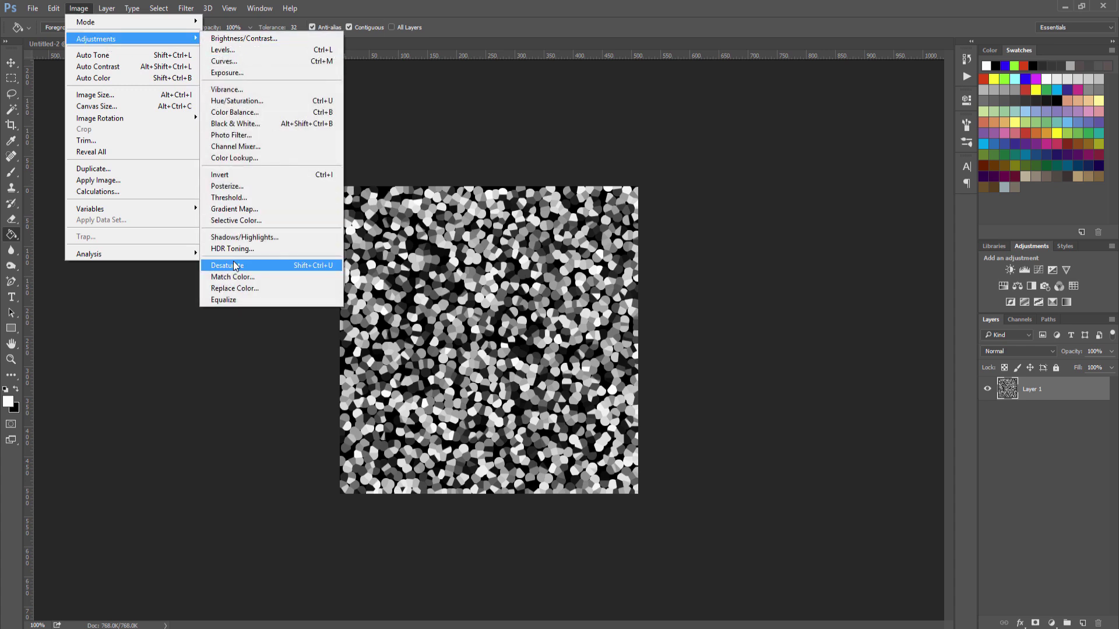
left_click(678, 5)
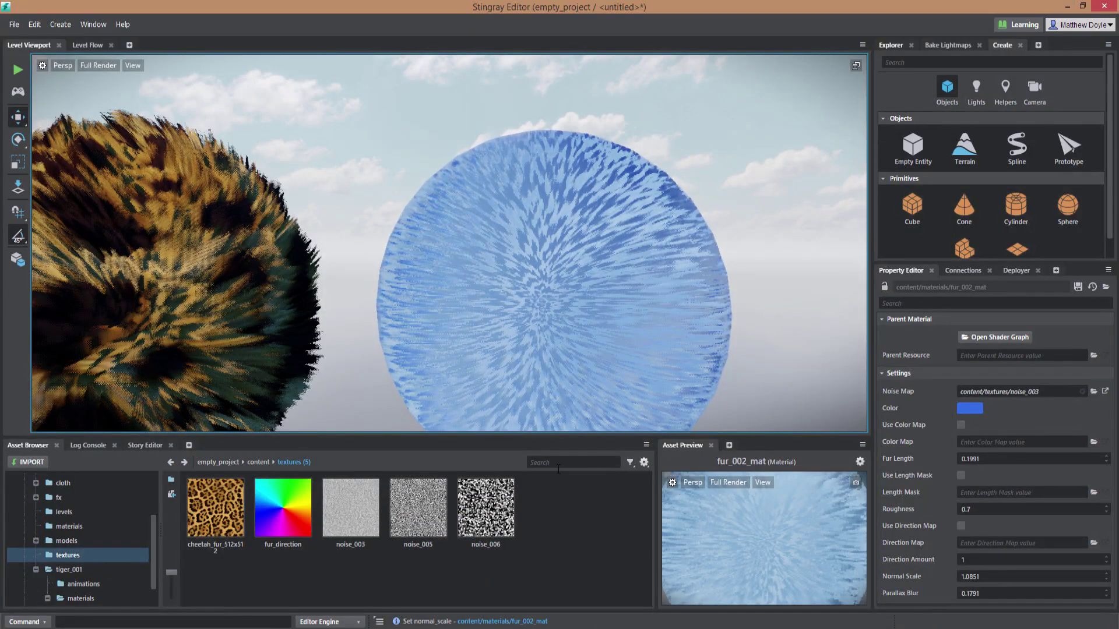
Replace the Noise Map of fur_002_mat with noise_006 and raise the Fur Length to 0.331.
left_click_drag(490, 504, 1034, 393)
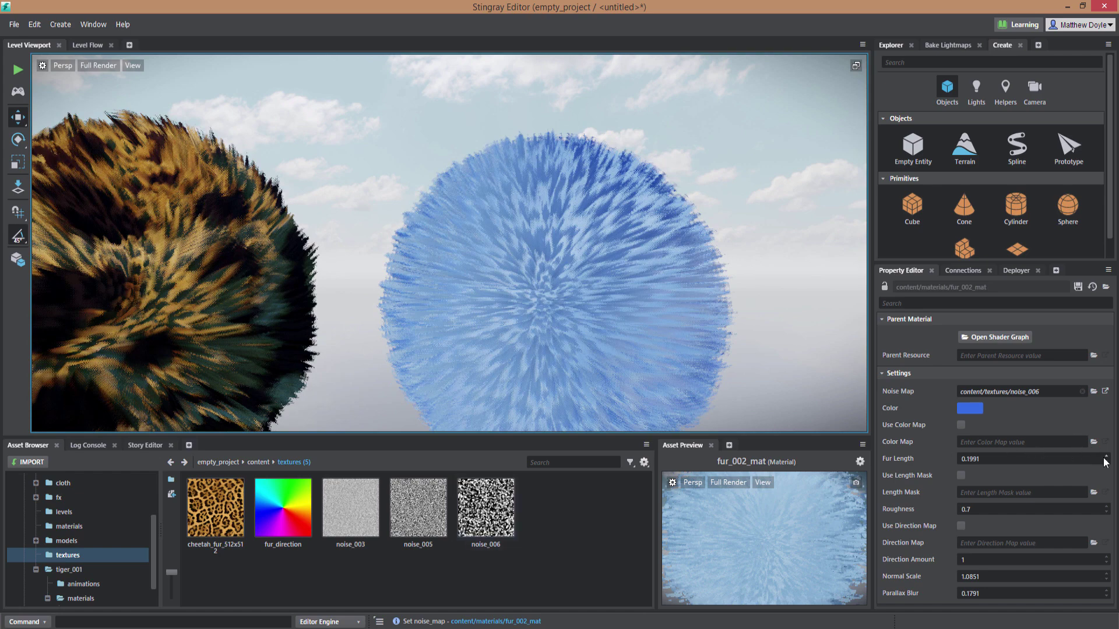
mouse_move(1107, 460)
left_mouse_down()
mouse_move(1102, 450)
mouse_move(1099, 466)
mouse_move(1100, 441)
left_mouse_up()
scroll(750, 378, "down", 5)
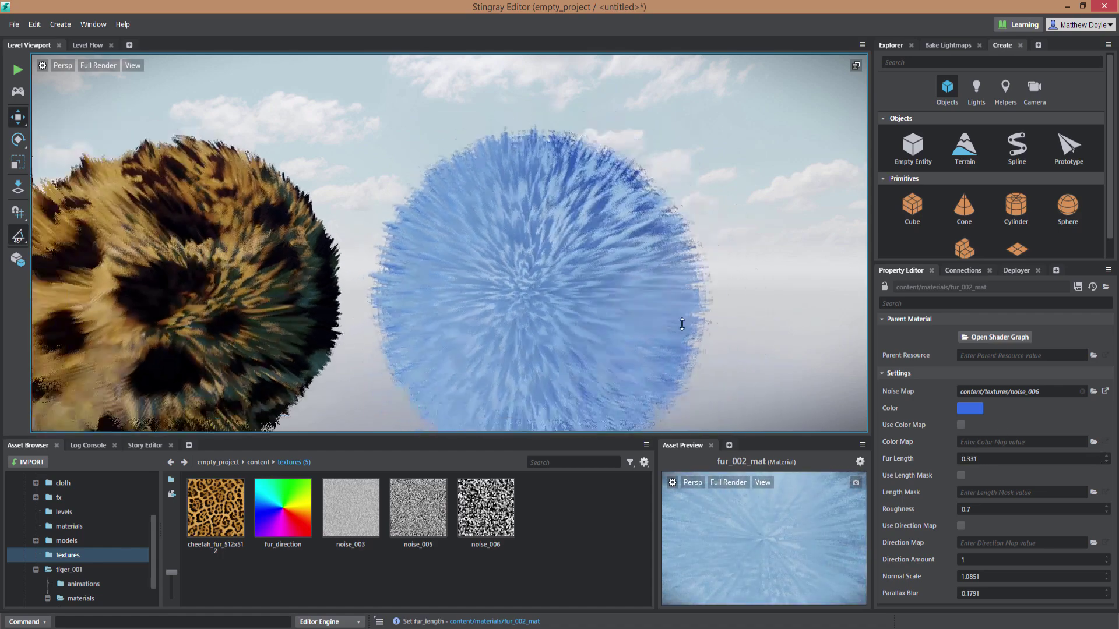
scroll(618, 309, "up", 2)
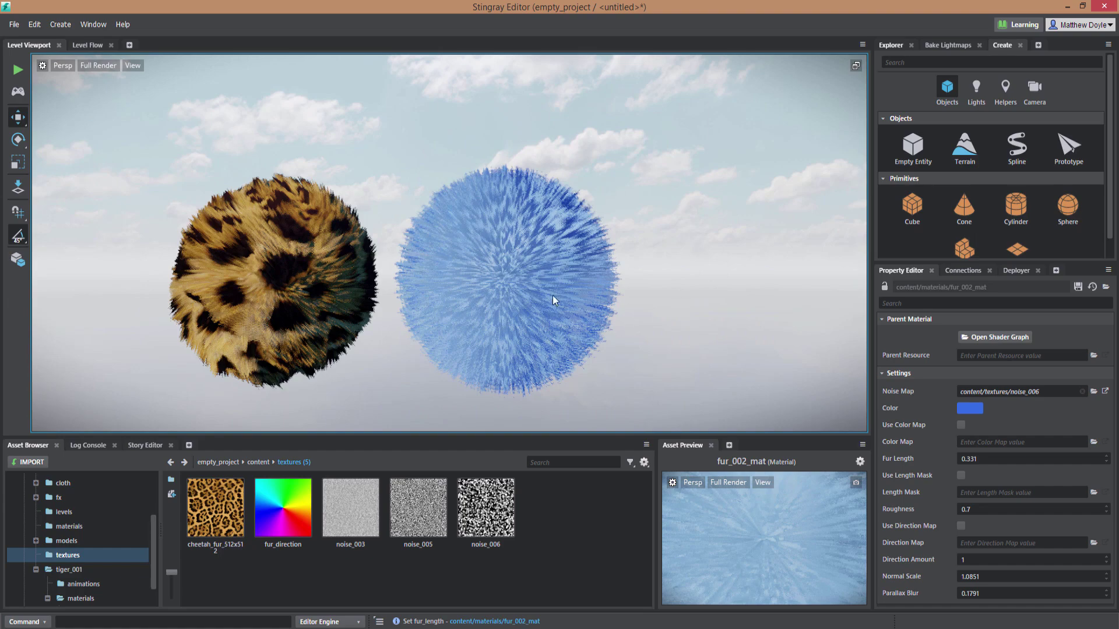
mouse_move(445, 256)
left_mouse_down("alt")
mouse_move(399, 249)
mouse_move(429, 253)
left_mouse_up("alt")
right_click_drag(430, 252, 530, 285, "alt")
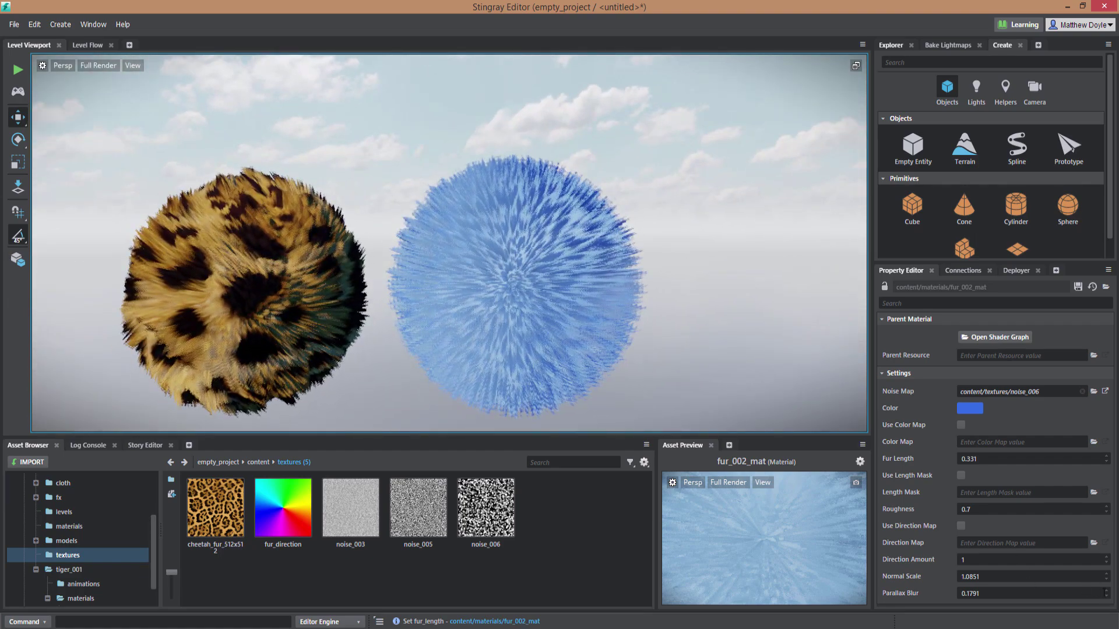
Set both the Normal Scale and the Parallax Blur of fur_002_mat to 0.
mouse_move(1106, 594)
left_mouse_down()
mouse_move(1109, 614)
mouse_move(1106, 586)
left_mouse_up()
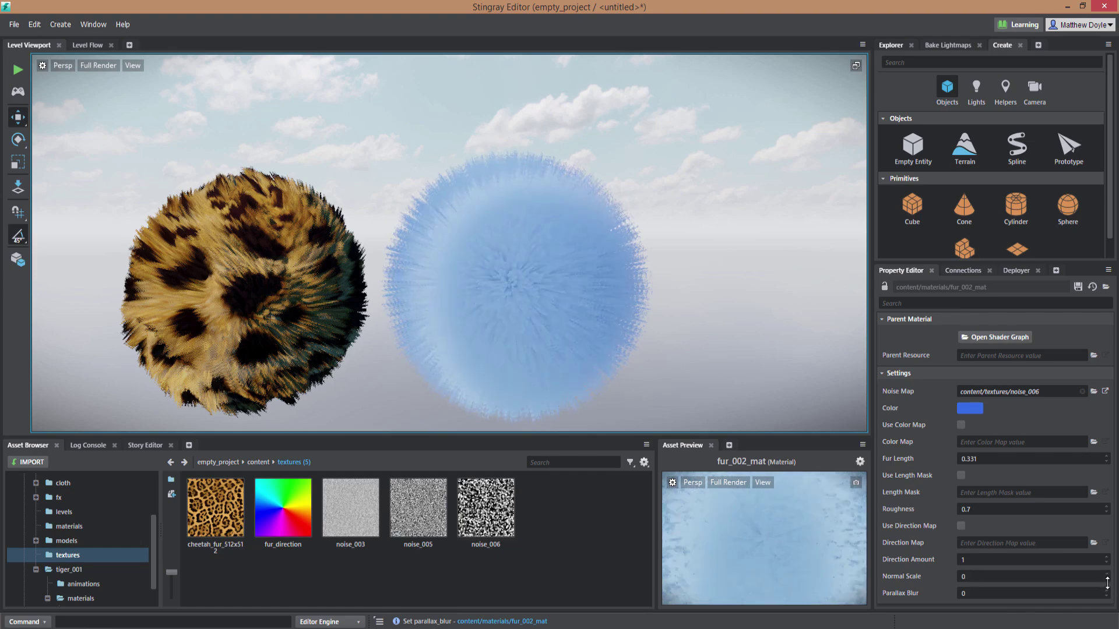
right_click_drag(639, 223, 401, 293, "alt")
left_click_drag(401, 293, 384, 312, "alt")
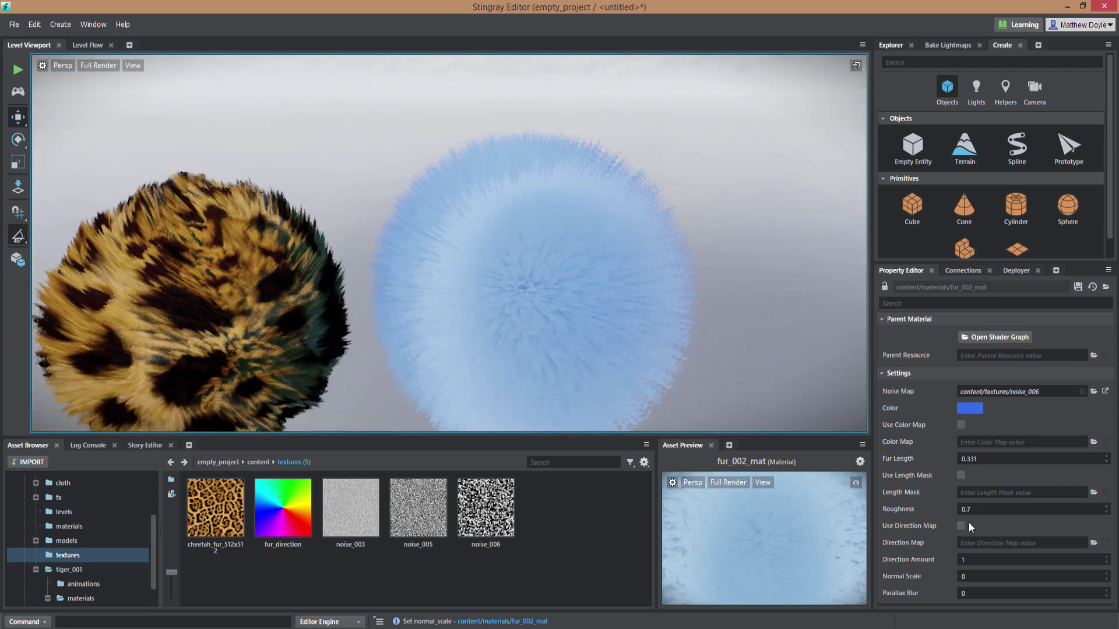
Set the Roughness of fur_002_mat to 1 and inspect the fur's shading on the blue sphere.
left_click(1106, 506)
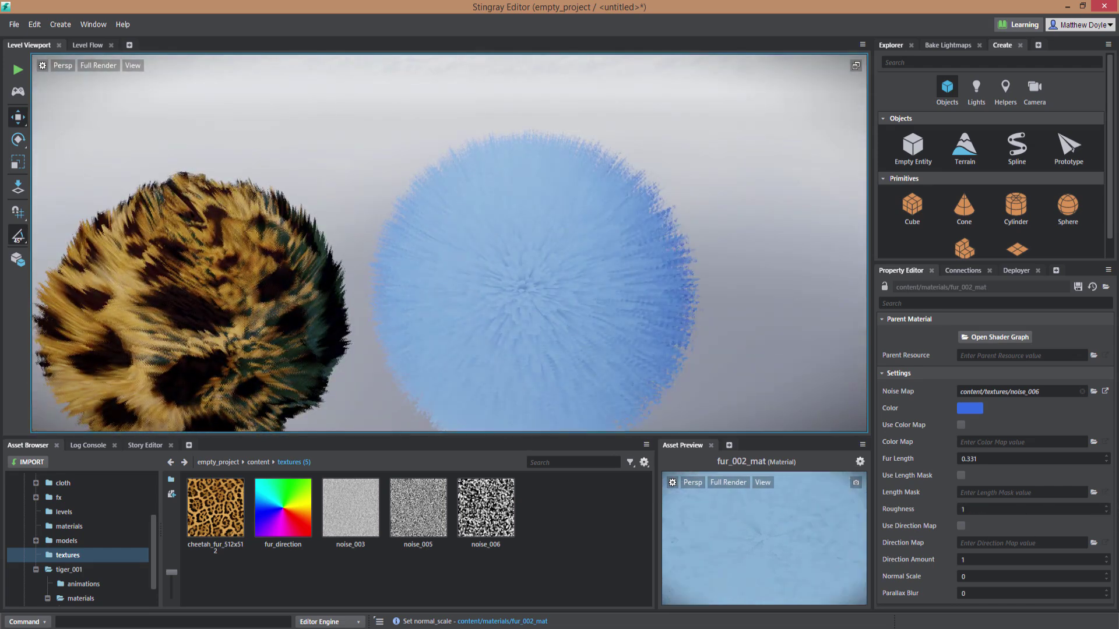
left_click_drag(612, 244, 595, 250, "alt")
right_click_drag(596, 250, 506, 208, "alt")
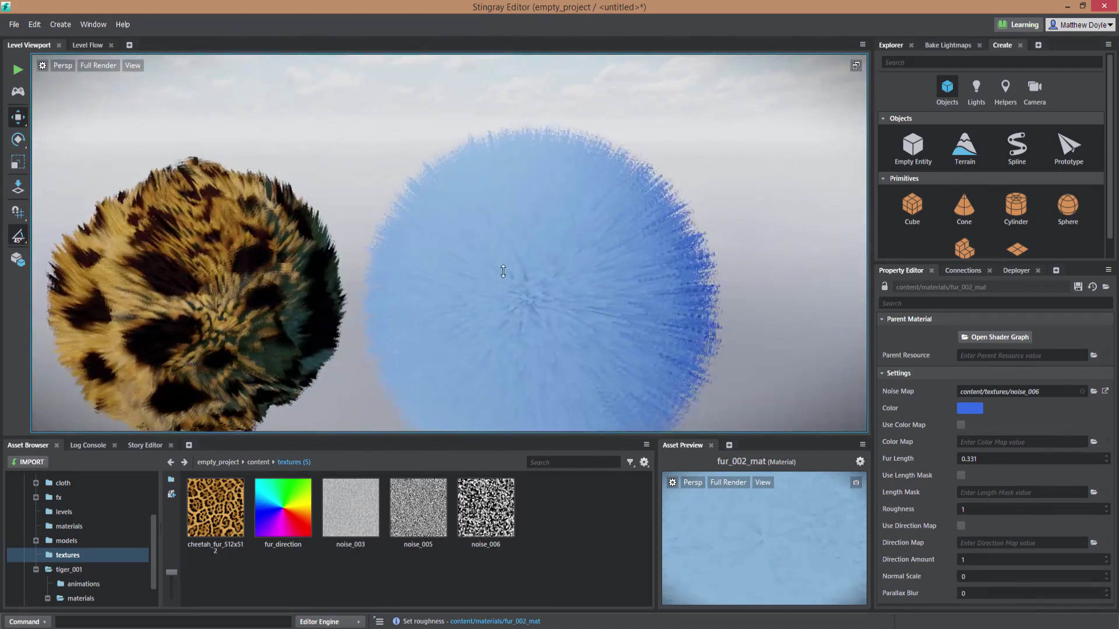
mouse_move(392, 194)
left_mouse_down("alt")
mouse_move(474, 252)
mouse_move(512, 254)
mouse_move(407, 194)
mouse_move(437, 195)
mouse_move(536, 273)
mouse_move(497, 244)
mouse_move(516, 262)
left_mouse_up("alt")
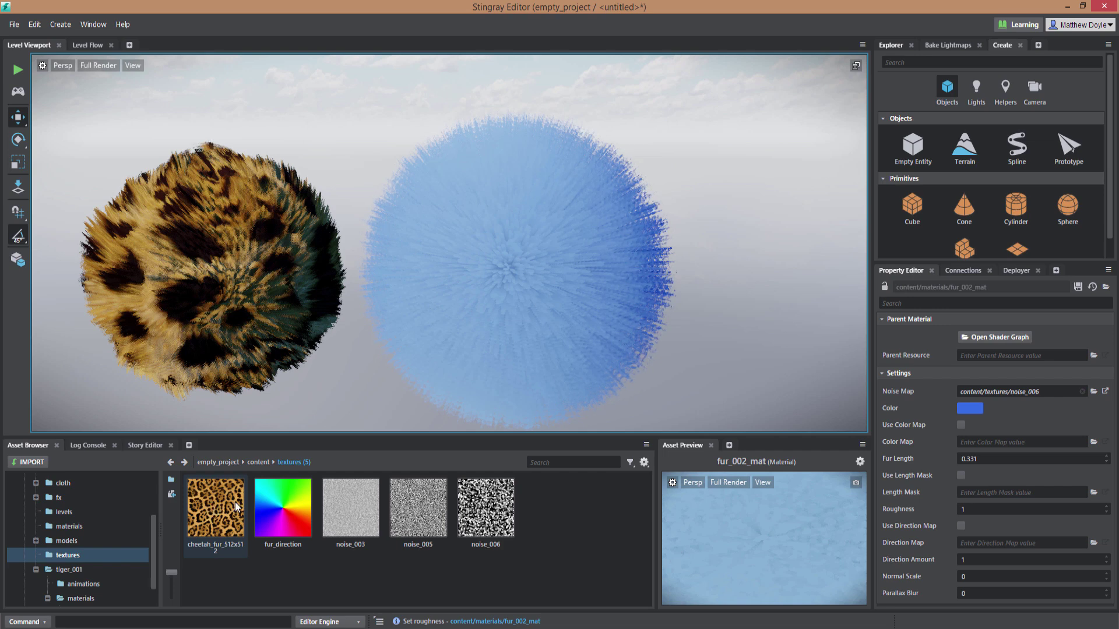
Assign cheetah_fur_512x512 as the Color Map of fur_002_mat and enable Use Color Map.
left_click_drag(981, 446, 997, 439)
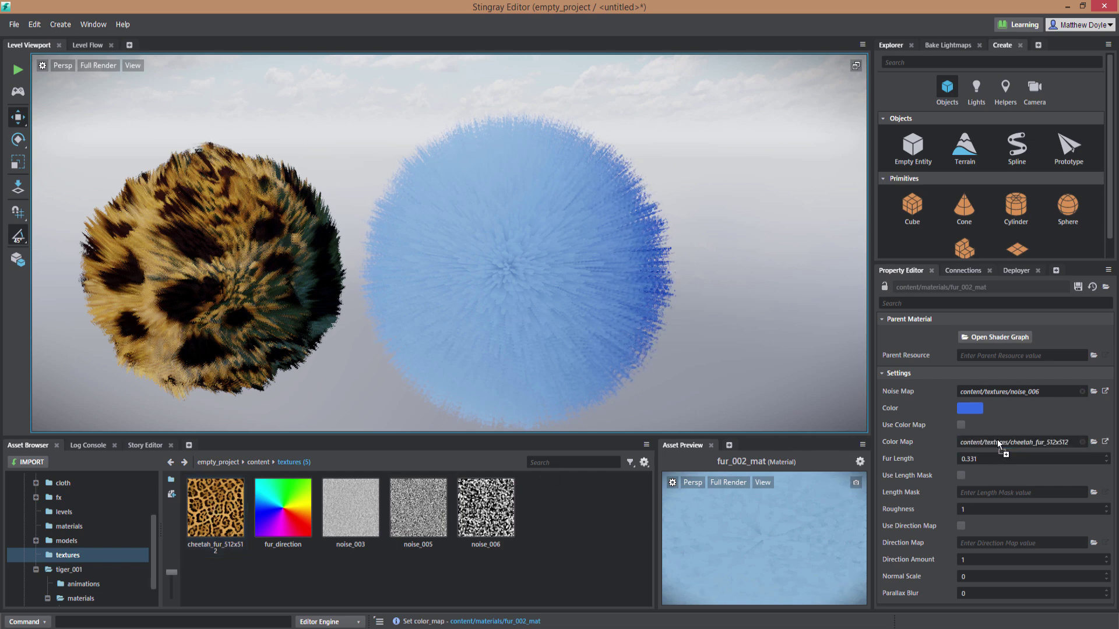
left_click(960, 426)
left_click_drag(469, 204, 425, 187, "alt")
scroll(436, 240, "up", 2)
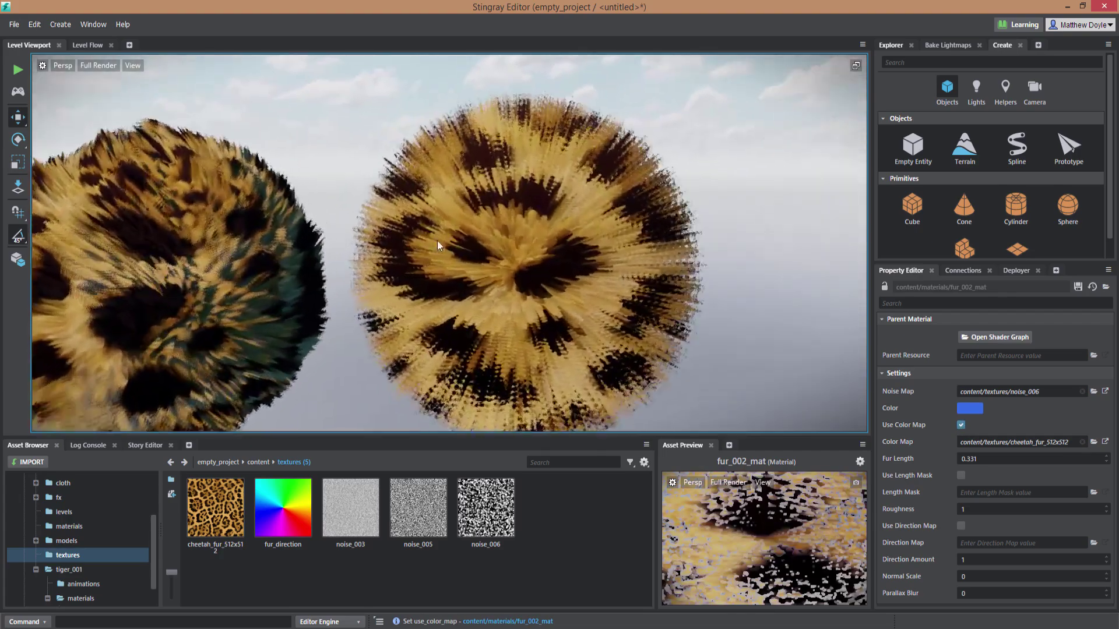
left_click_drag(437, 240, 396, 228, "alt")
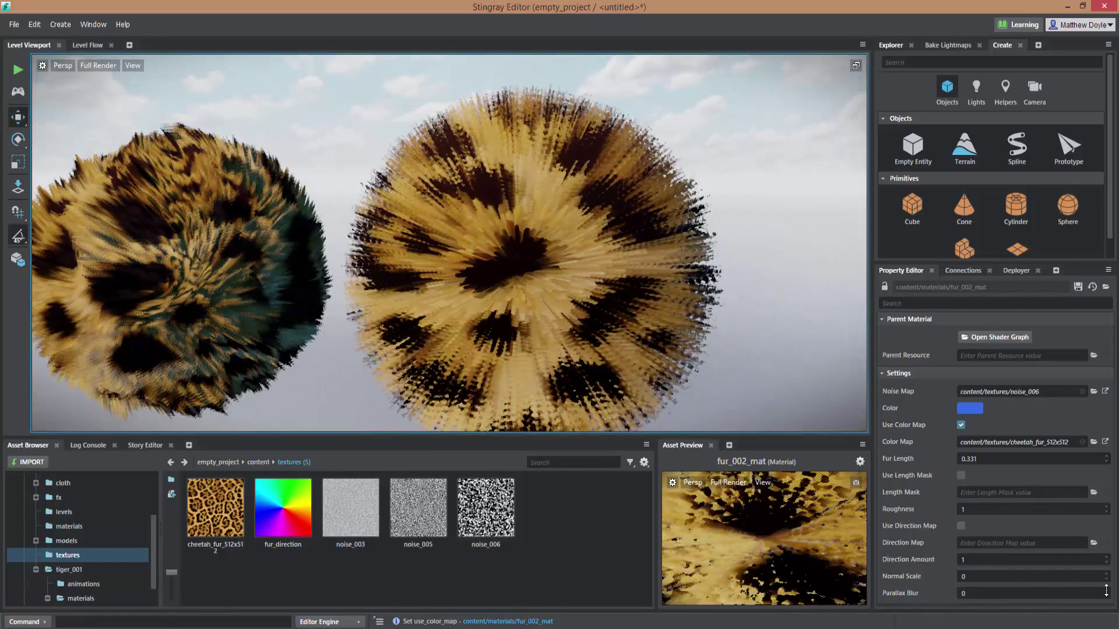
Raise the Parallax Blur of fur_002_mat to about 0.04 and inspect the softened fur on the second sphere.
left_click_drag(1106, 590, 1107, 572)
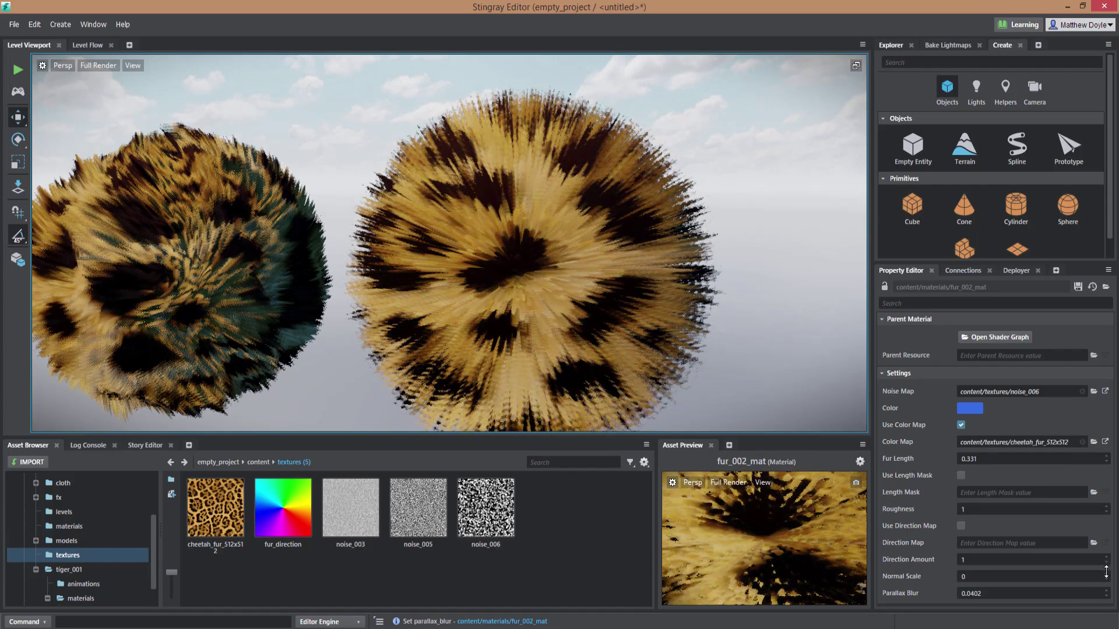
scroll(598, 307, "down", 5)
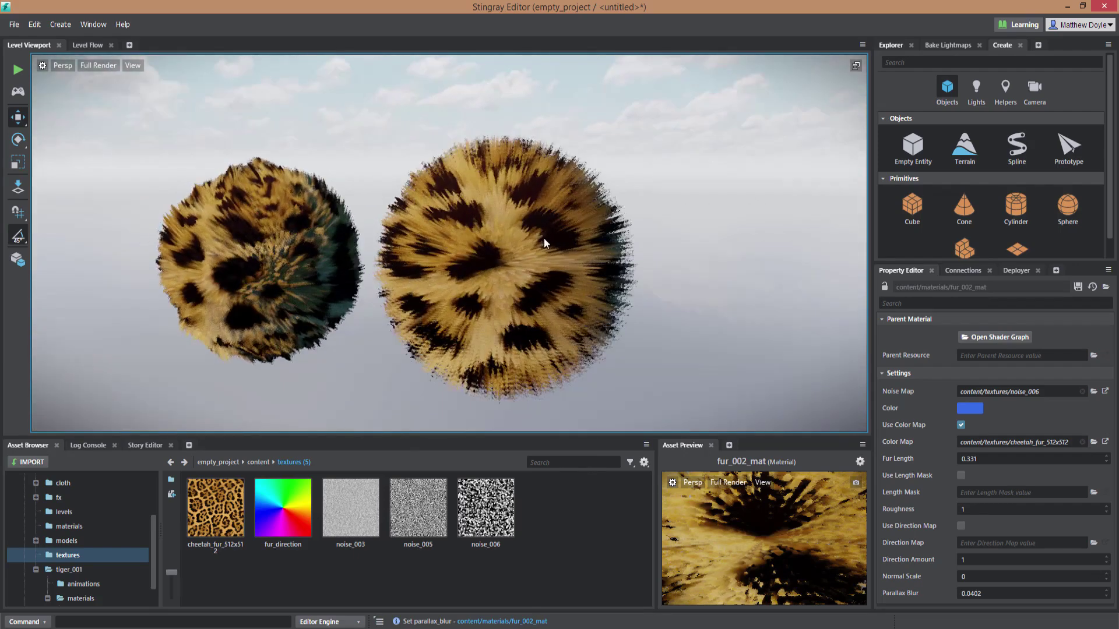
scroll(494, 276, "up", 5)
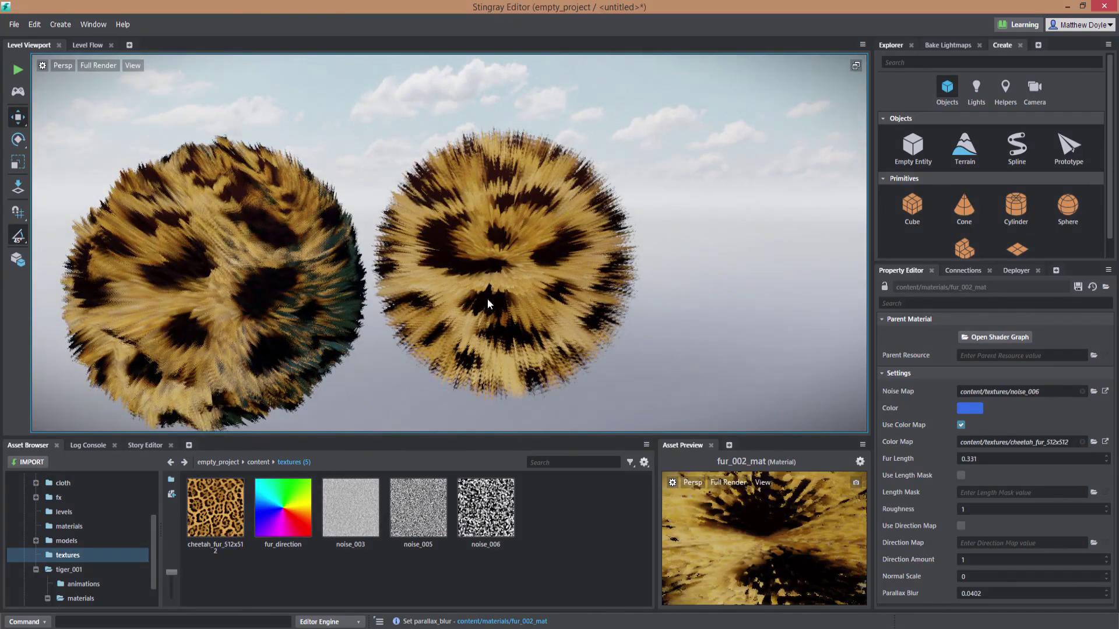
left_click_drag(583, 257, 540, 248, "alt")
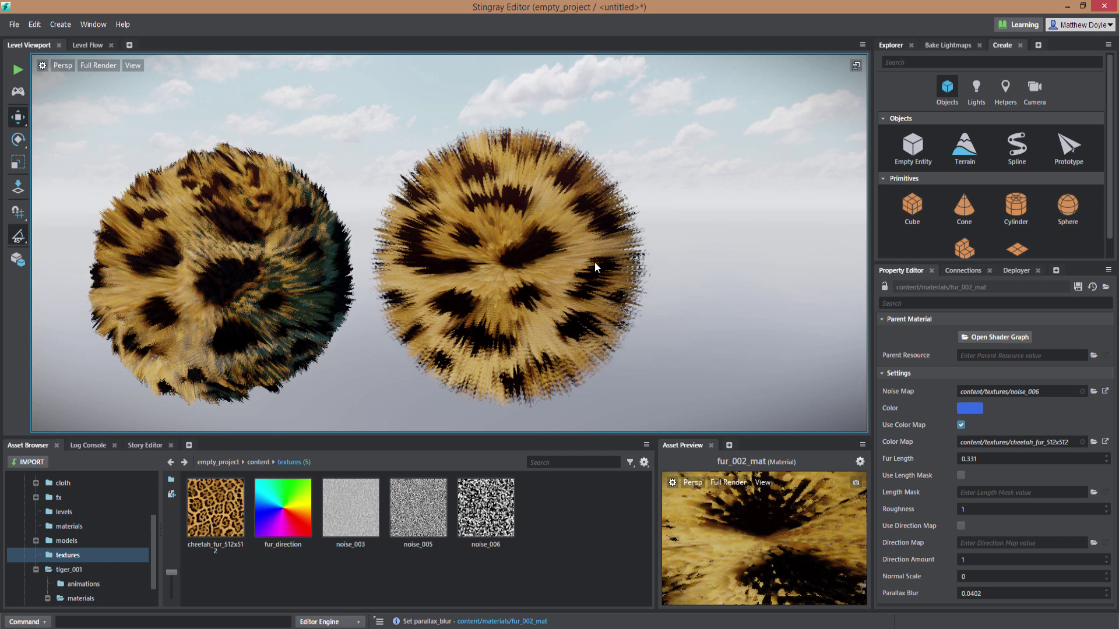
Place the tiger_001 model in the level beside the spheres and move it along X to about -10.81.
left_click(79, 571)
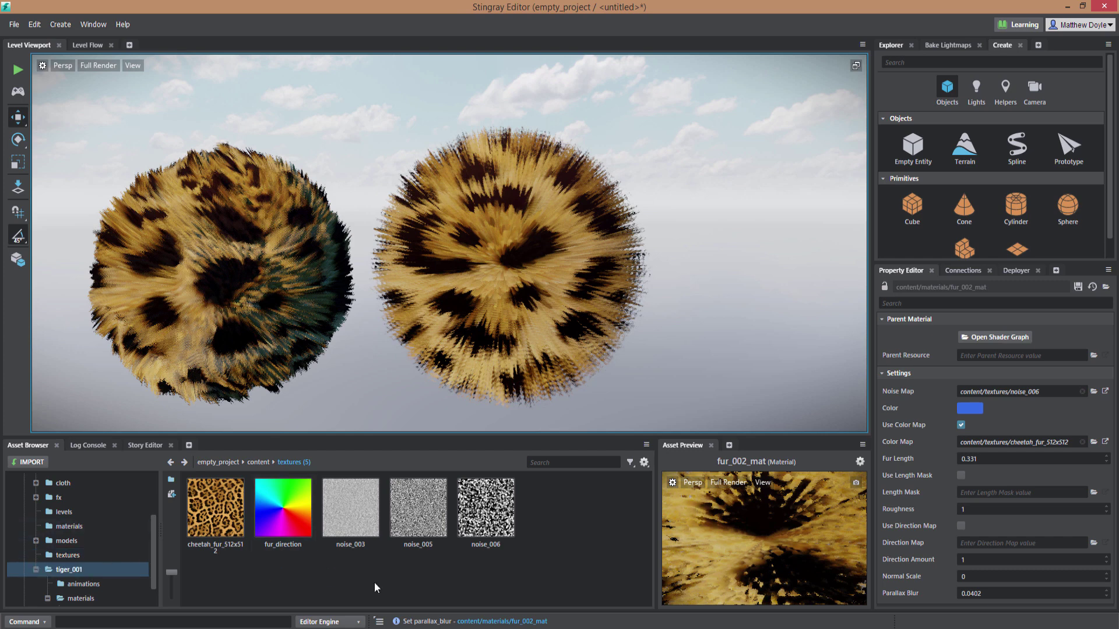
left_click_drag(420, 529, 775, 358)
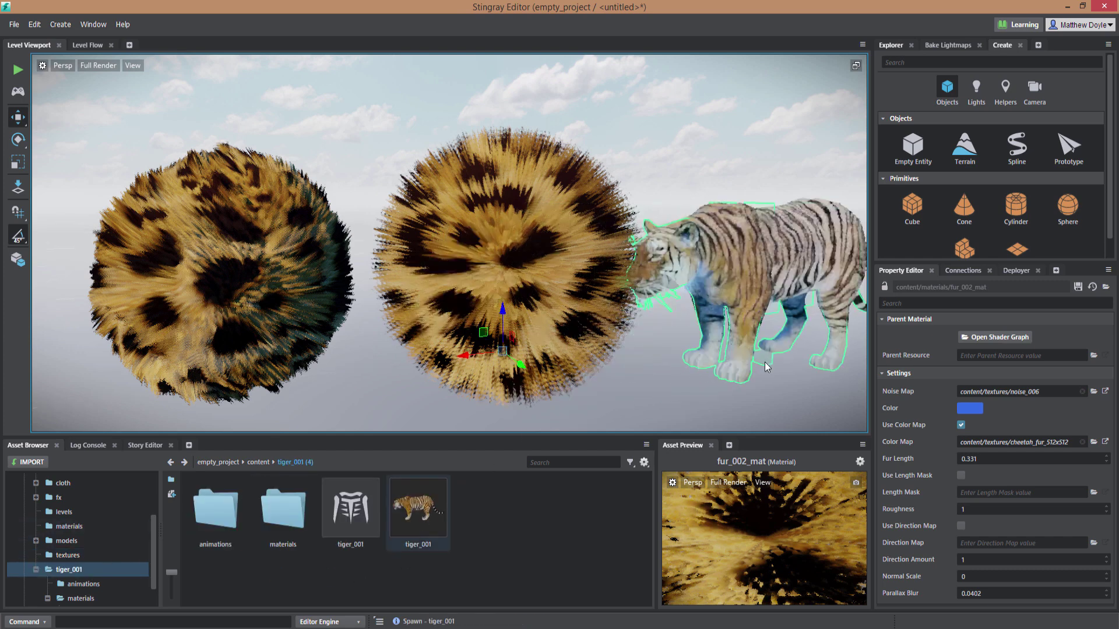
middle_click_drag(490, 291, 332, 294, "alt")
middle_click_drag(712, 300, 662, 287, "alt")
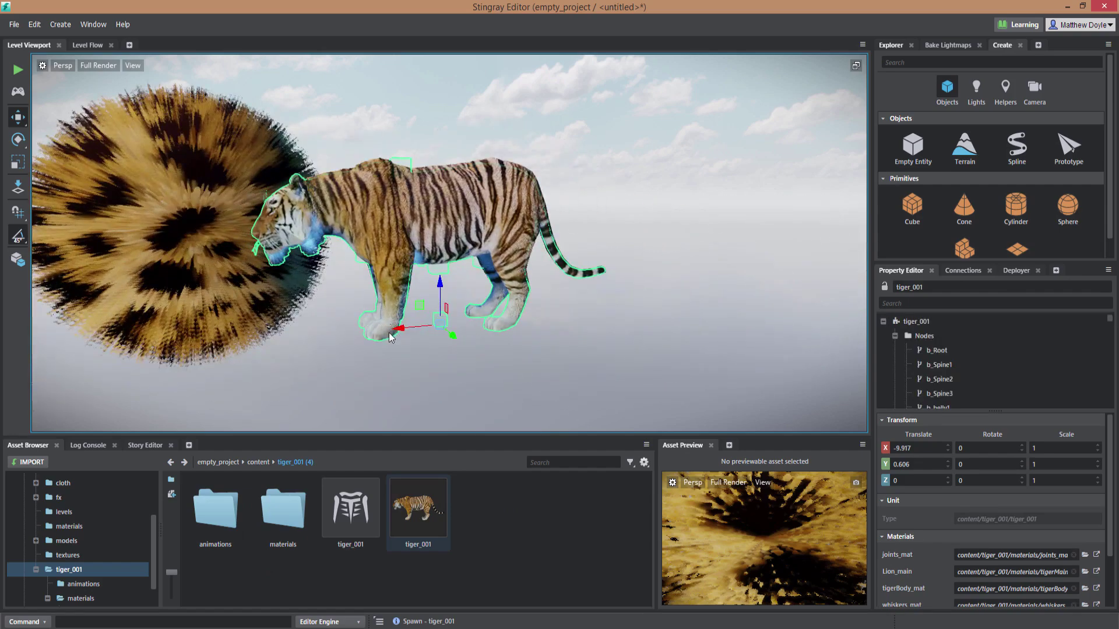
left_click_drag(403, 328, 551, 316)
key("f")
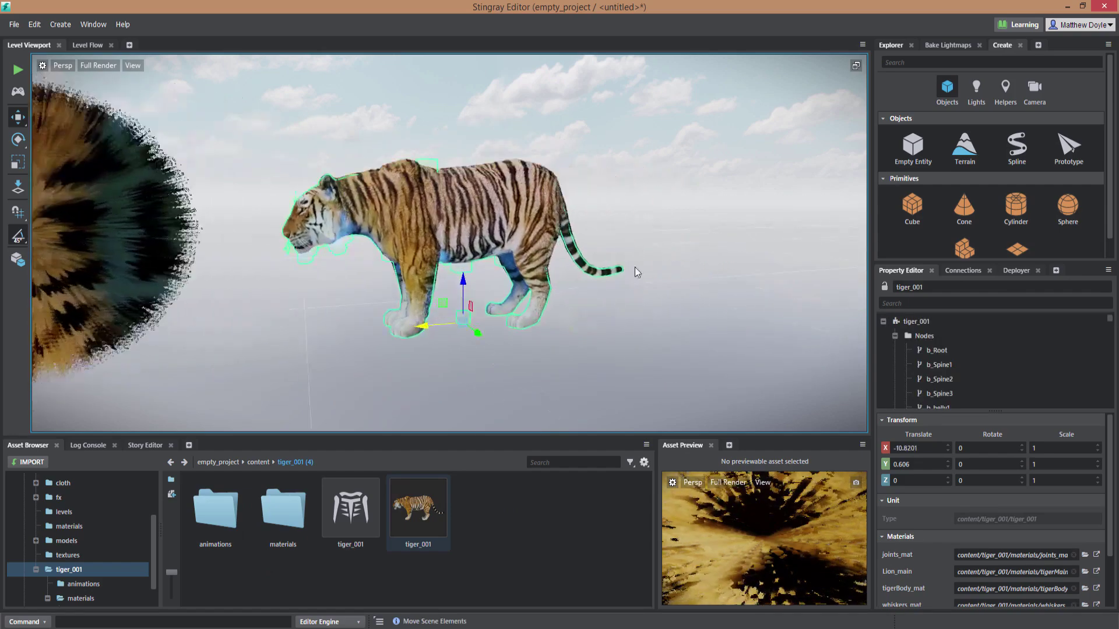
Examine the tiger's fur up close on the back, head, face, flank and legs.
right_click_drag(406, 176, 628, 191, "alt")
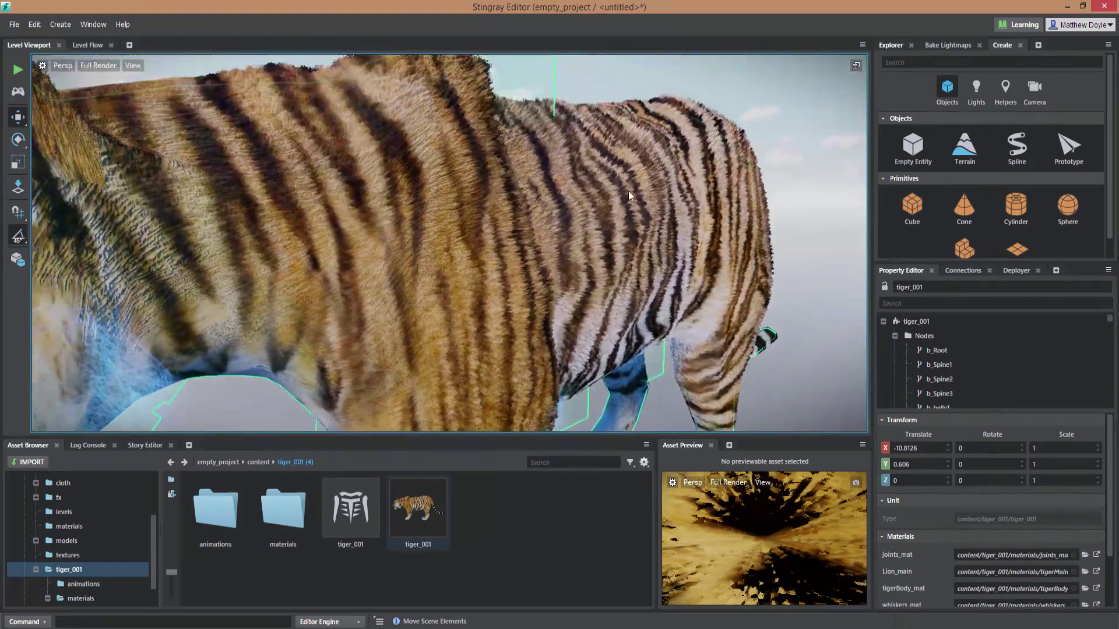
middle_click_drag(501, 183, 505, 208, "alt")
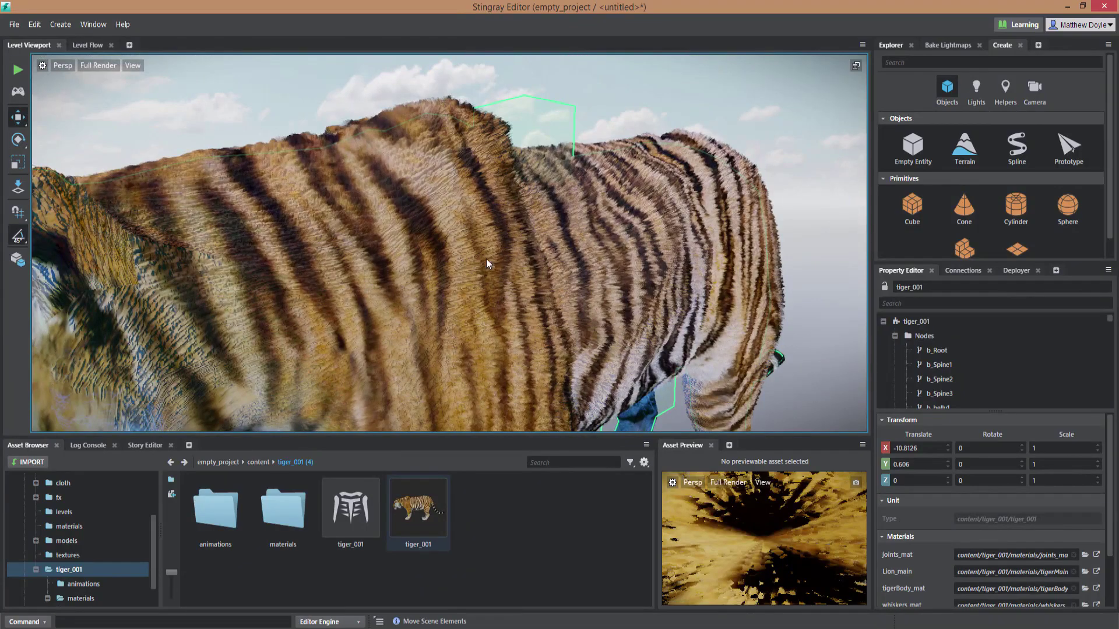
left_click_drag(487, 260, 659, 257, "alt")
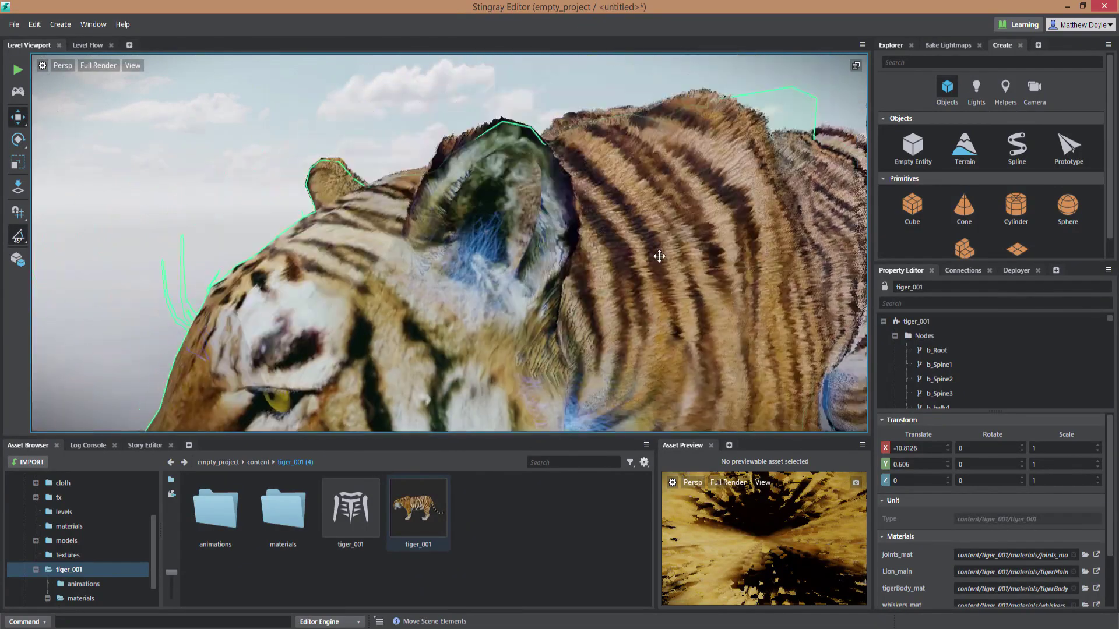
middle_click_drag(659, 256, 712, 159, "alt")
middle_click_drag(525, 153, 529, 200, "alt")
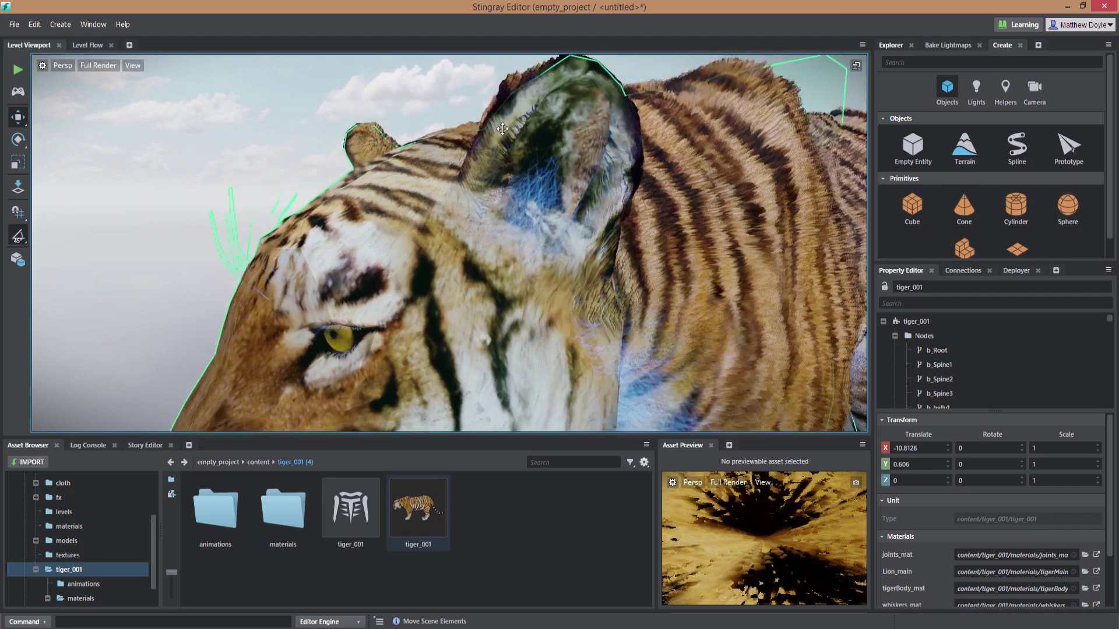
middle_click_drag(503, 129, 588, 67, "alt")
middle_click_drag(609, 349, 594, 248, "alt")
left_click_drag(594, 248, 635, 267, "alt")
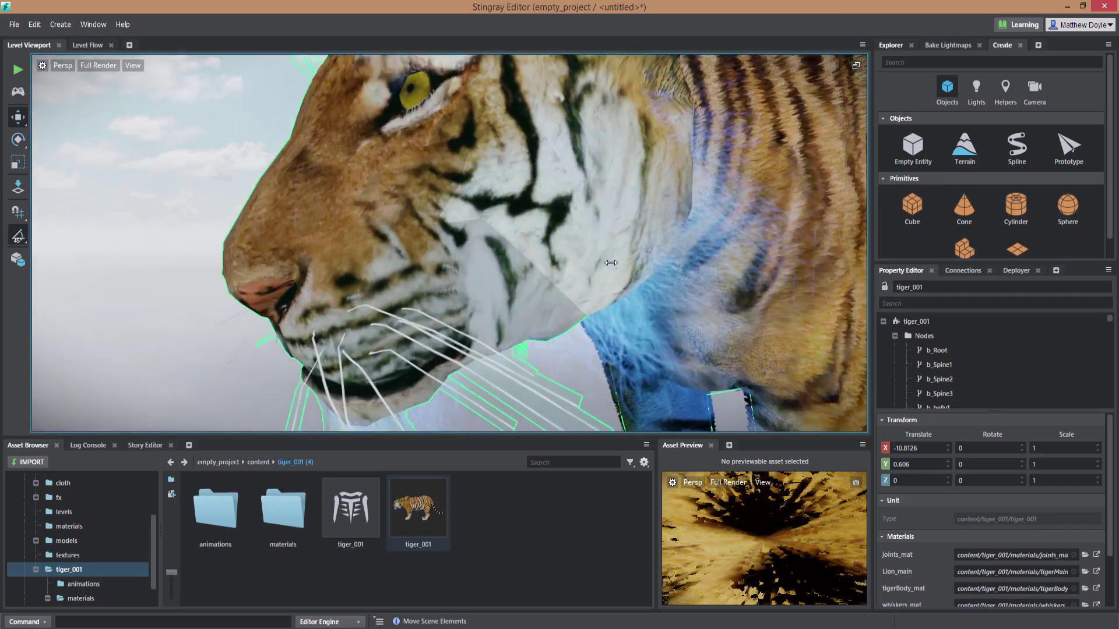
right_click_drag(635, 267, 614, 249, "alt")
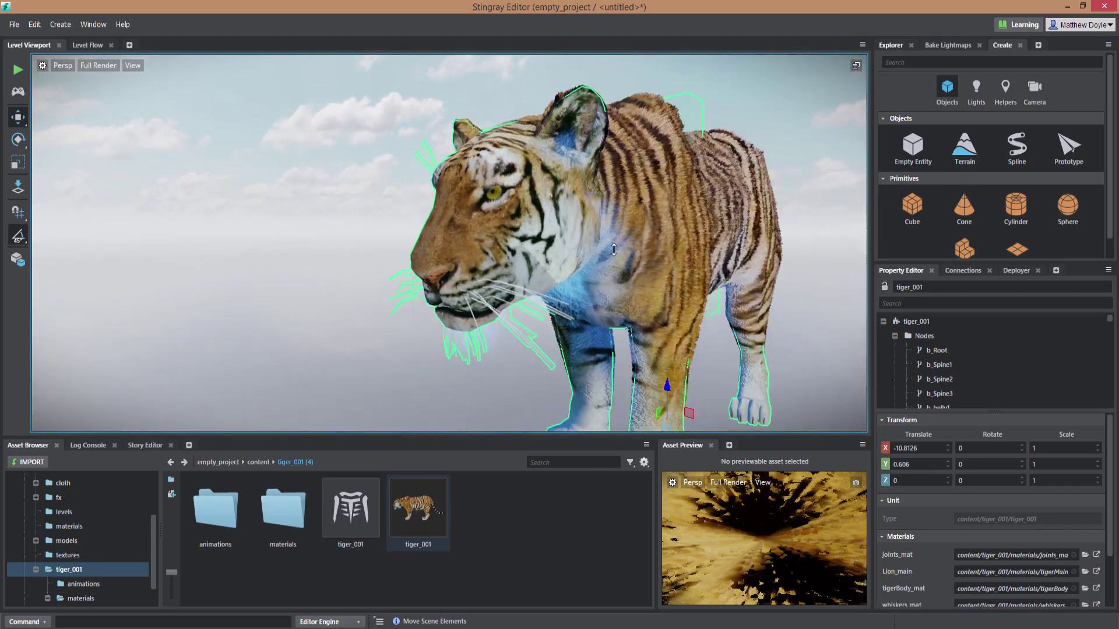
middle_click_drag(611, 249, 550, 309, "alt")
right_click_drag(550, 309, 528, 294, "alt")
left_click_drag(527, 294, 495, 268, "alt")
right_click_drag(496, 268, 541, 243, "alt")
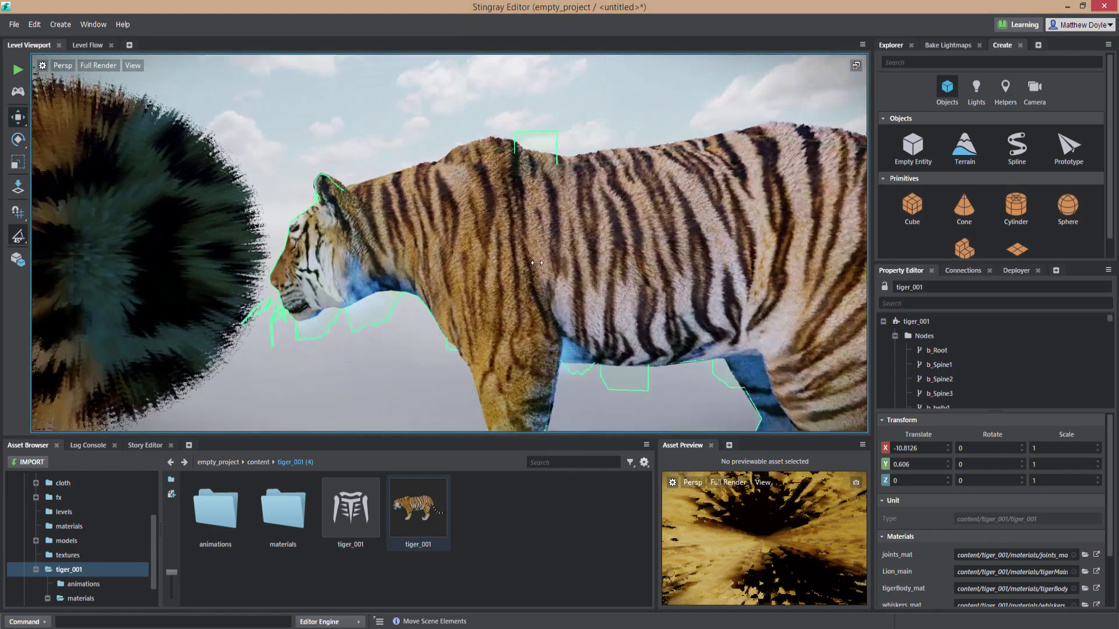
middle_click_drag(802, 269, 685, 242, "alt")
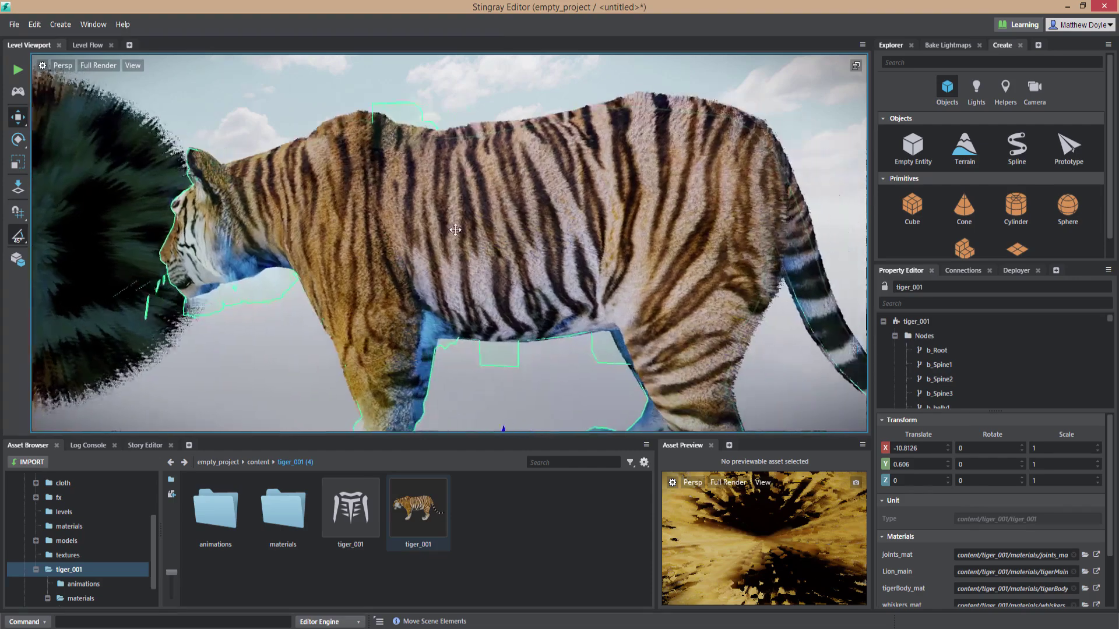
middle_click_drag(513, 265, 605, 175, "alt")
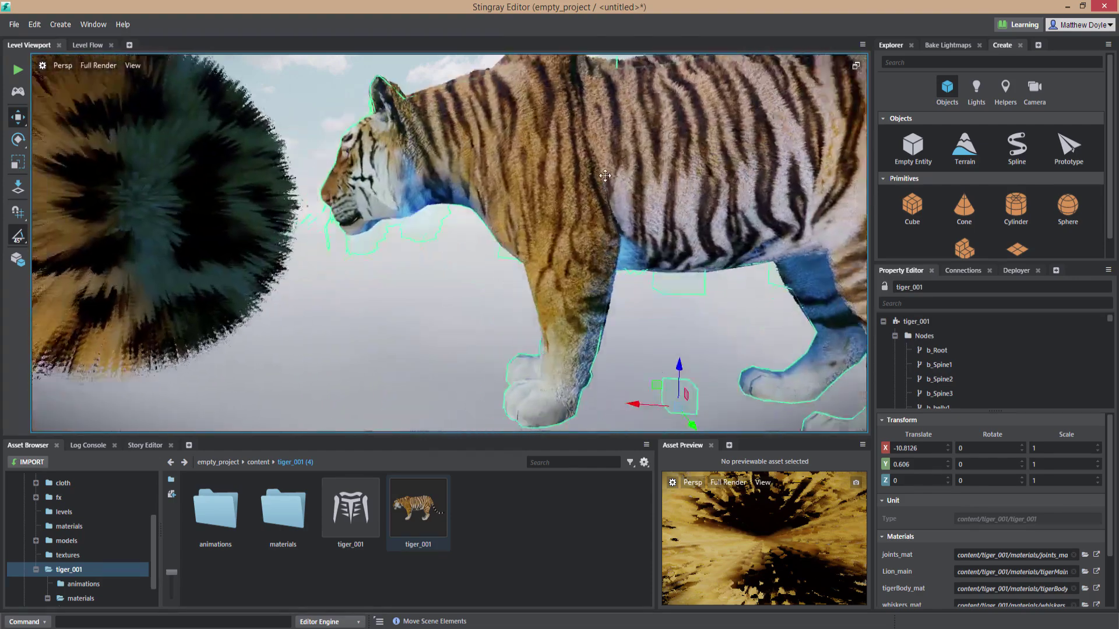
Select and frame the second fur sphere, and open the fur_002_mat properties from the materials folder.
left_click_drag(605, 176, 912, 293, "alt")
middle_click_drag(437, 169, 596, 218, "alt")
left_click(532, 211)
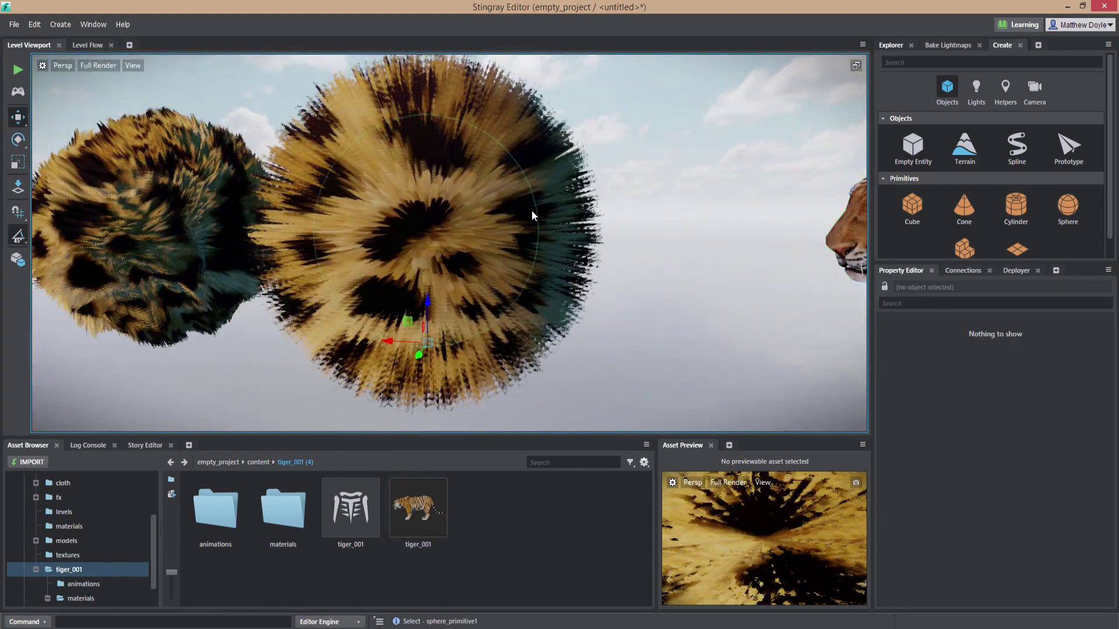
key("f")
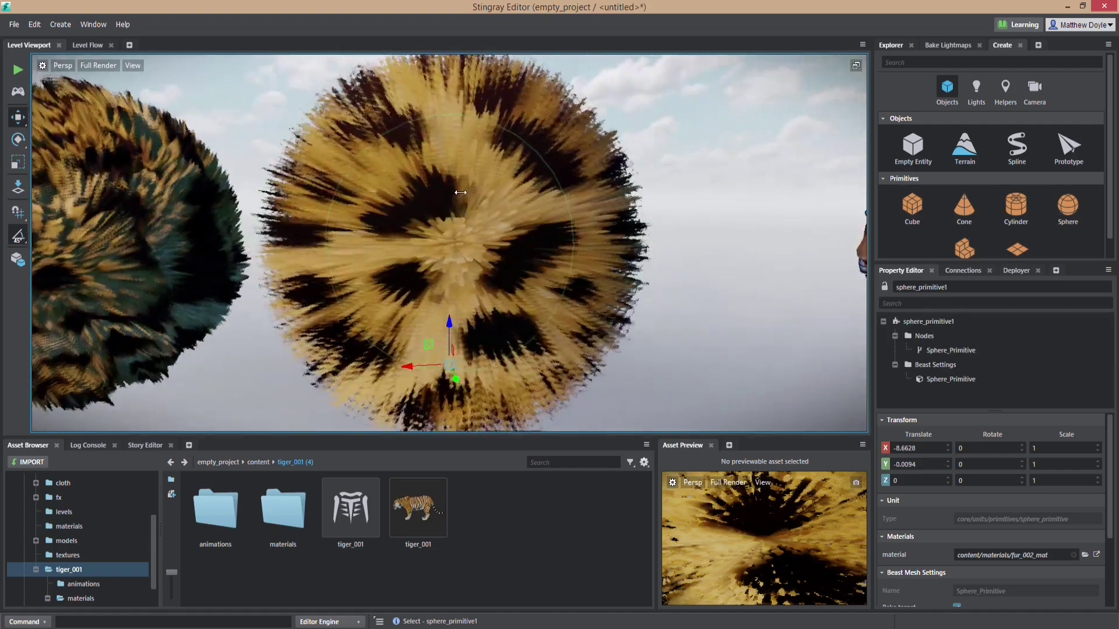
left_click(71, 557)
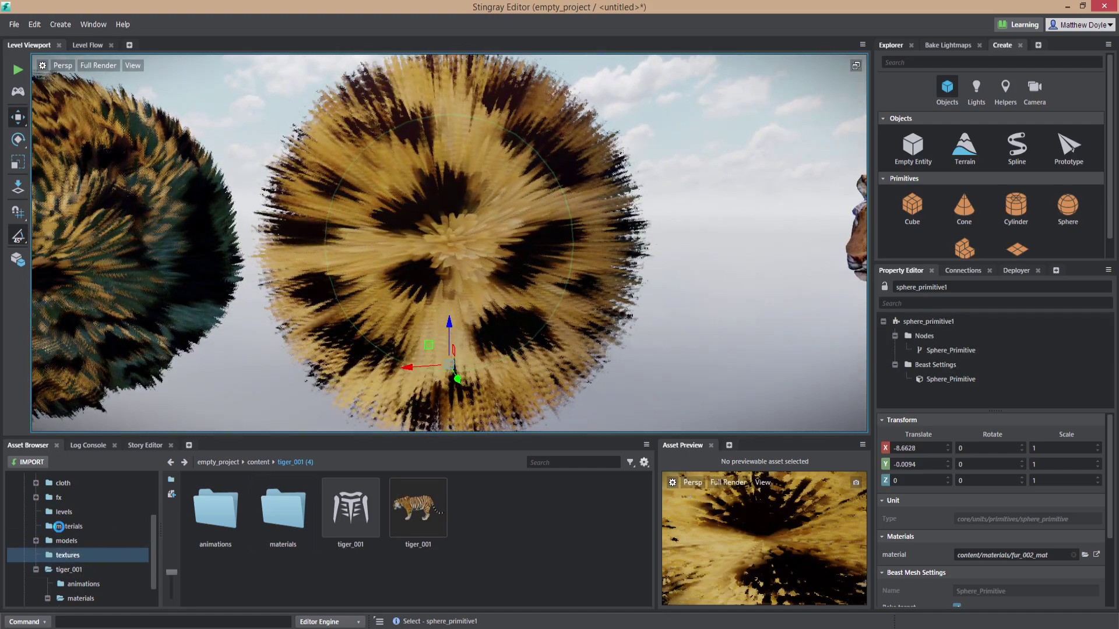
left_click(59, 526)
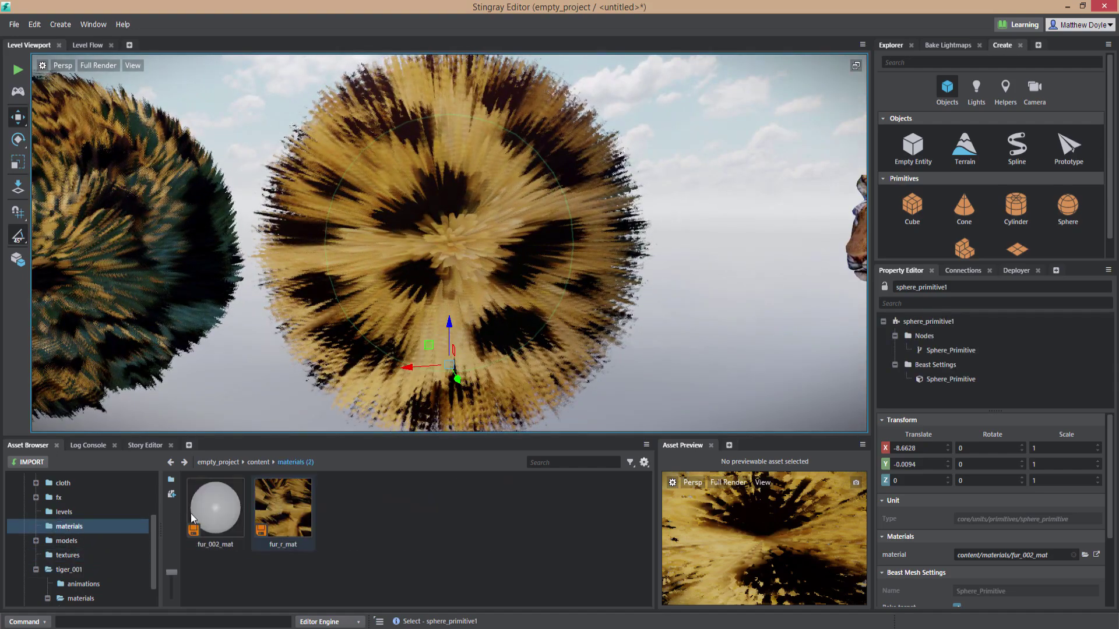
left_click(216, 510)
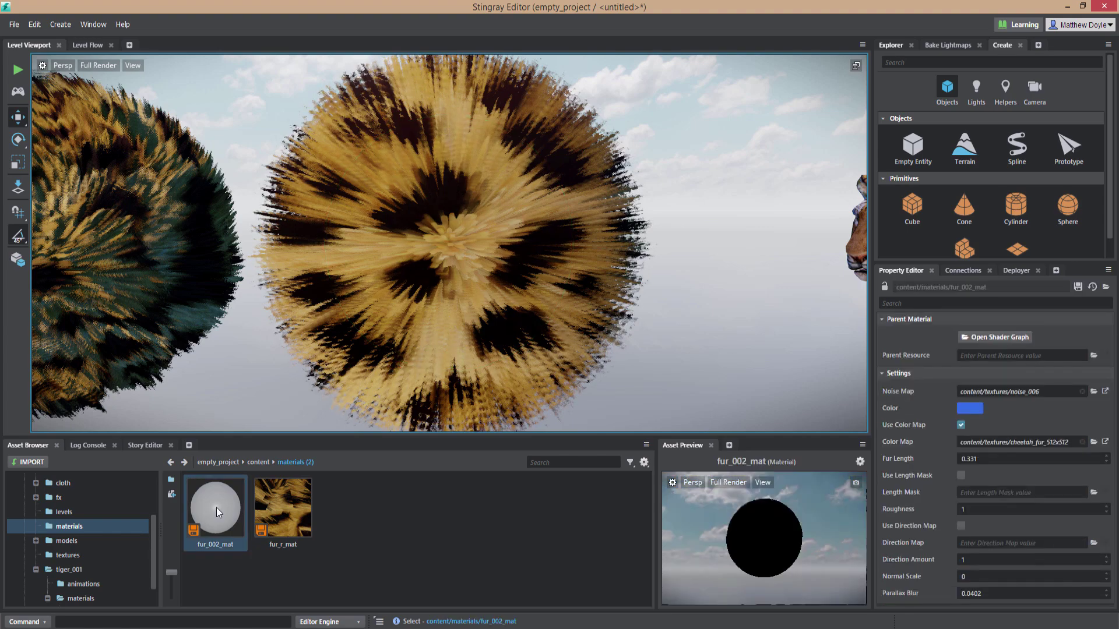
Assign fur_direction as the Direction Map of fur_002_mat, enable Use Direction Map, and inspect the fur flow on the sphere.
left_click(66, 556)
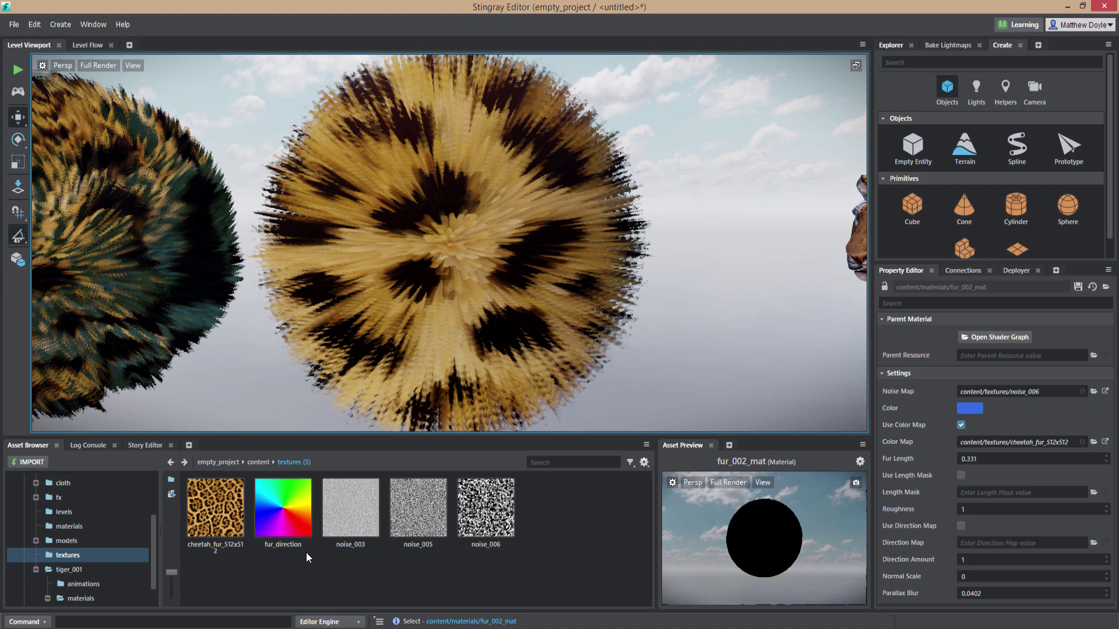
left_click_drag(281, 512, 860, 513)
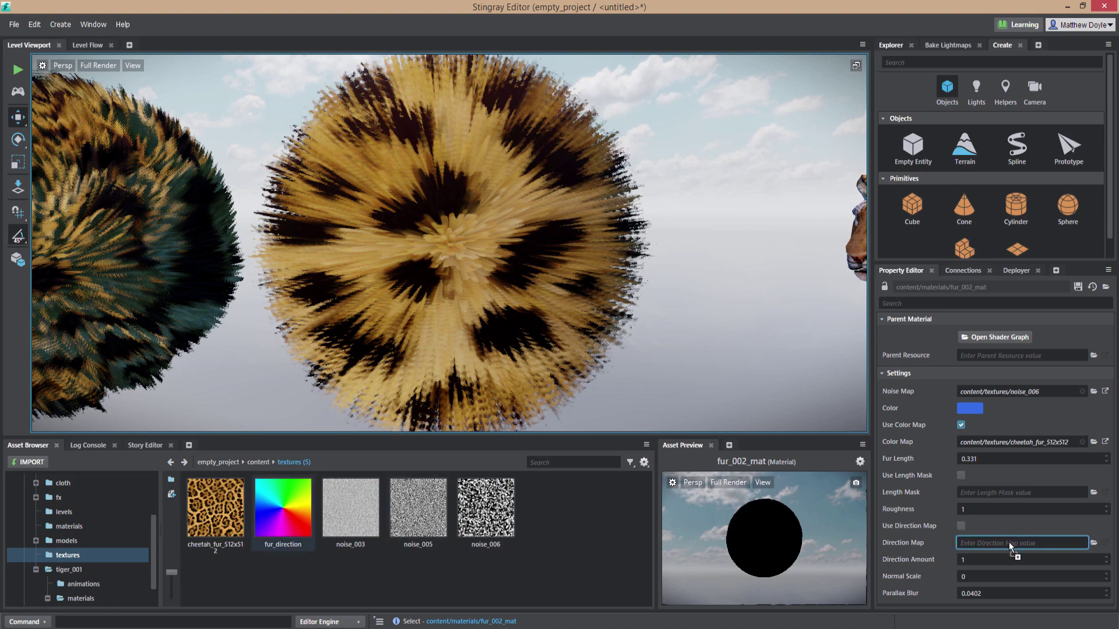
left_click_drag(1008, 542, 1009, 542)
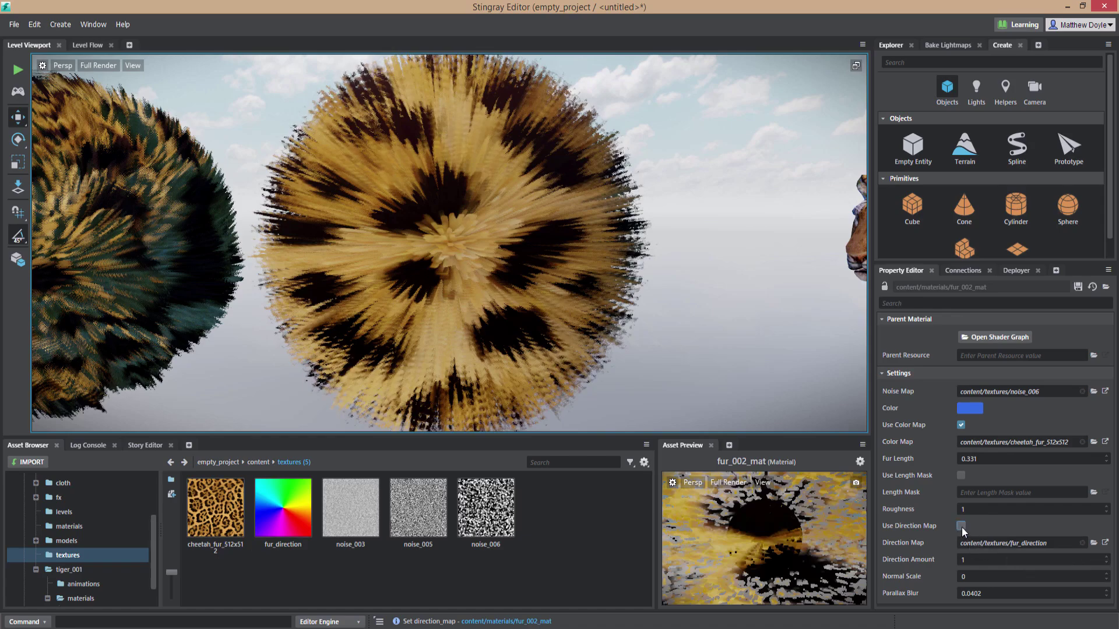
left_click(960, 526)
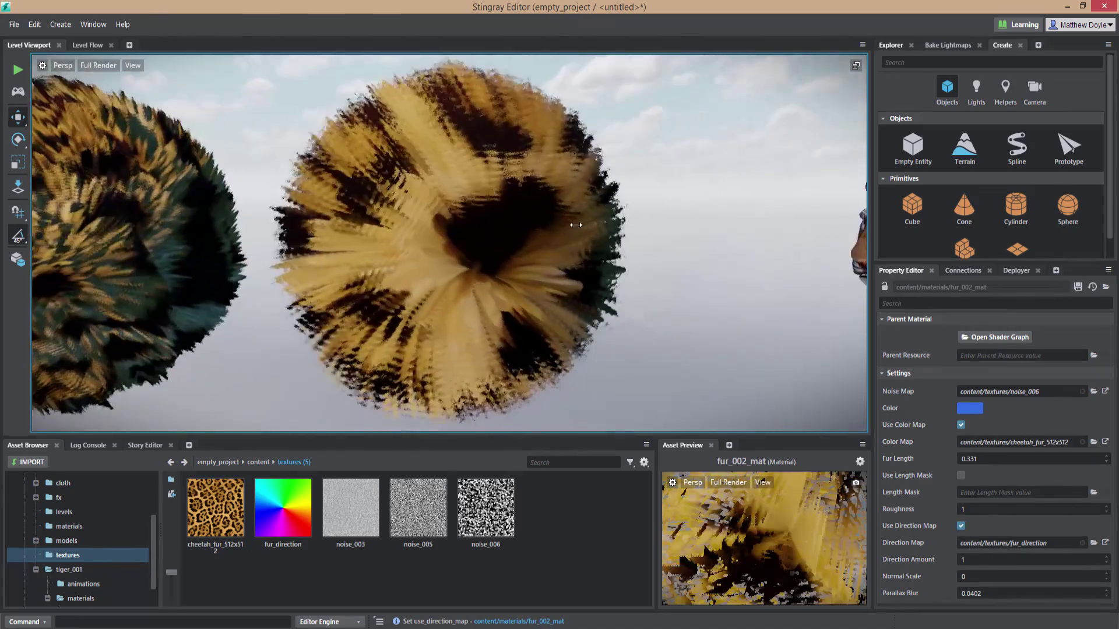
left_click_drag(575, 225, 485, 322, "alt")
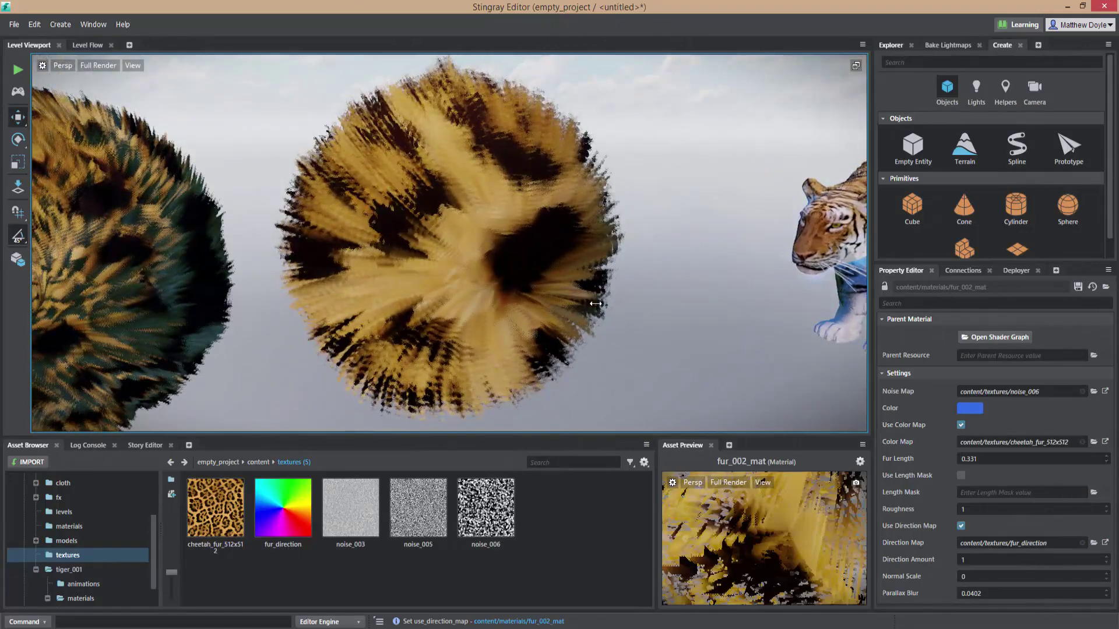
left_click_drag(594, 303, 582, 327, "alt")
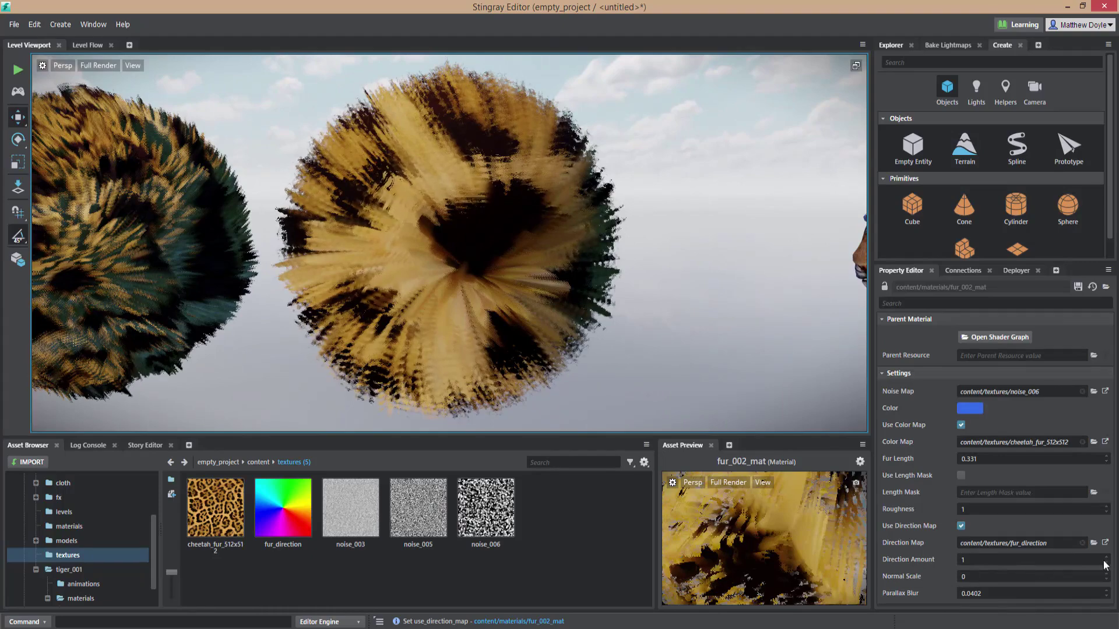
Lower the Direction Amount of fur_002_mat to 0 and return it to 1 to compare the fur flow.
left_click_drag(1109, 560, 1104, 598)
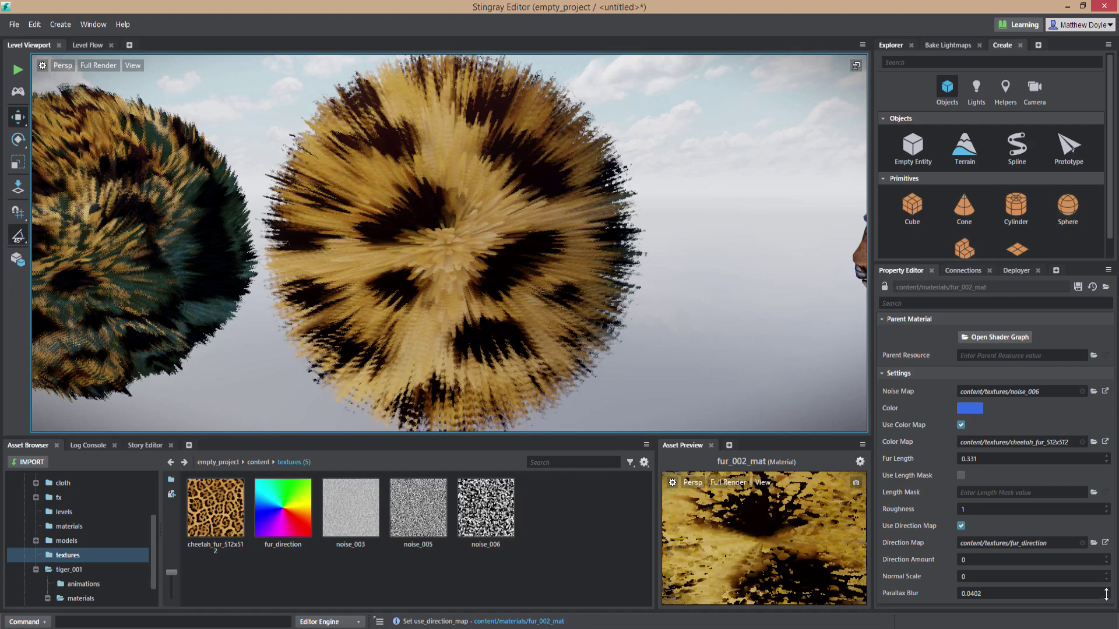
left_click_drag(1110, 580, 1113, 547)
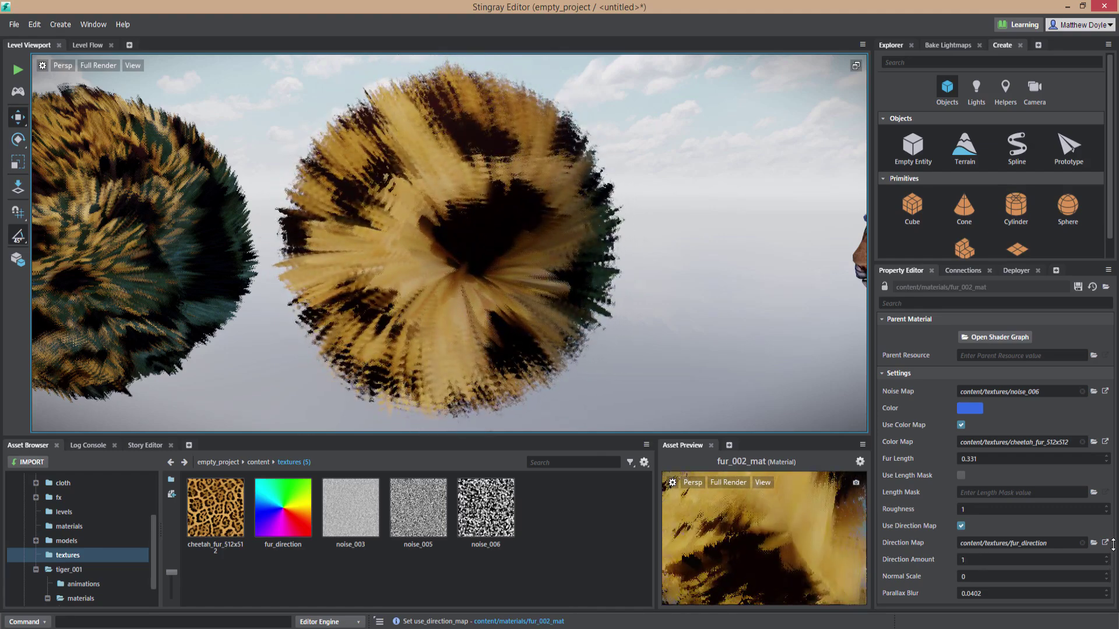
left_click_drag(406, 334, 586, 364, "alt")
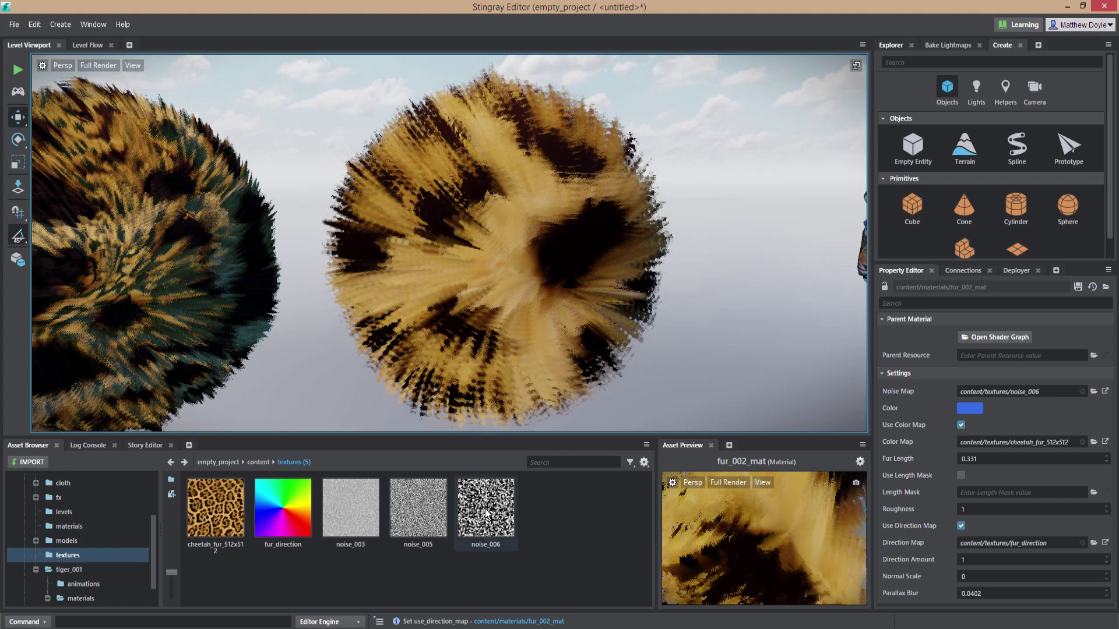
Assign noise_006 as the Length Mask of fur_002_mat, enable Use Length Mask, and inspect the uneven fur length.
left_click_drag(490, 516, 793, 511)
left_click_drag(920, 500, 1004, 492)
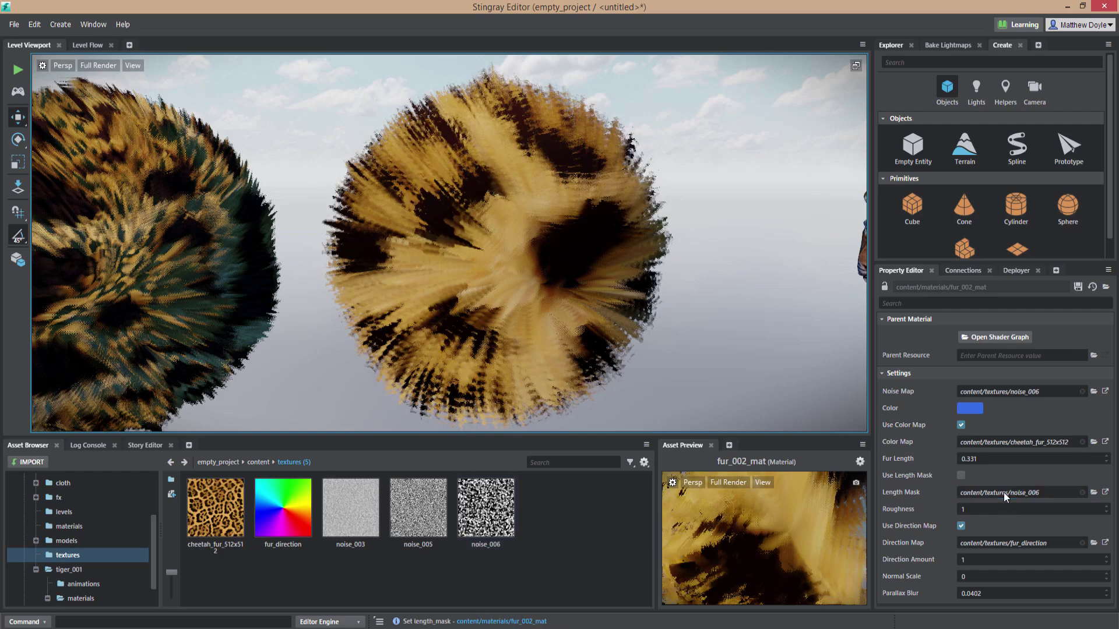
left_click(960, 475)
left_click_drag(543, 288, 363, 242, "alt")
right_click_drag(362, 242, 479, 239, "alt")
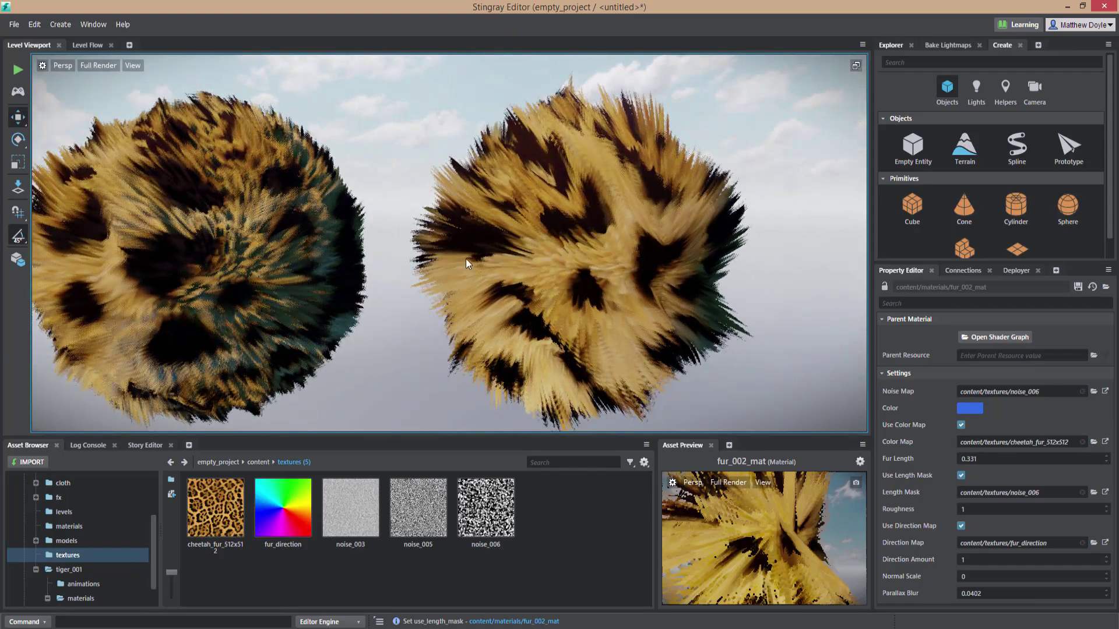
middle_click_drag(466, 259, 408, 260, "alt")
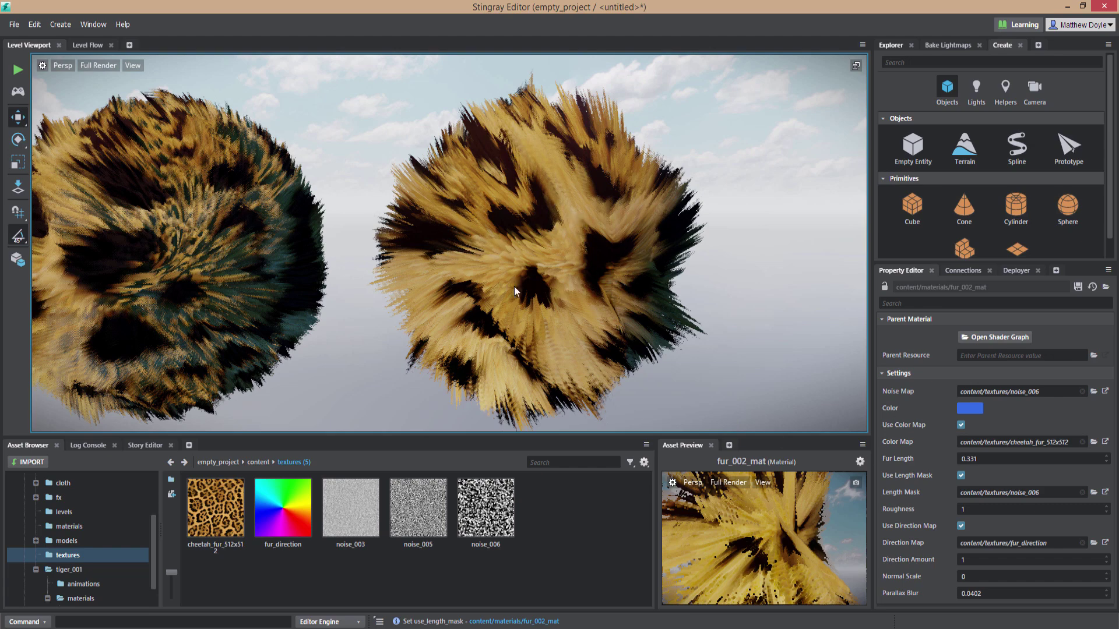
Replace the Length Mask of fur_002_mat with cheetah_fur_512x512 and check the fur on the second sphere.
left_click_drag(194, 514, 1024, 491)
mouse_move(749, 247)
left_mouse_down("alt")
mouse_move(655, 247)
mouse_move(746, 251)
left_mouse_up("alt")
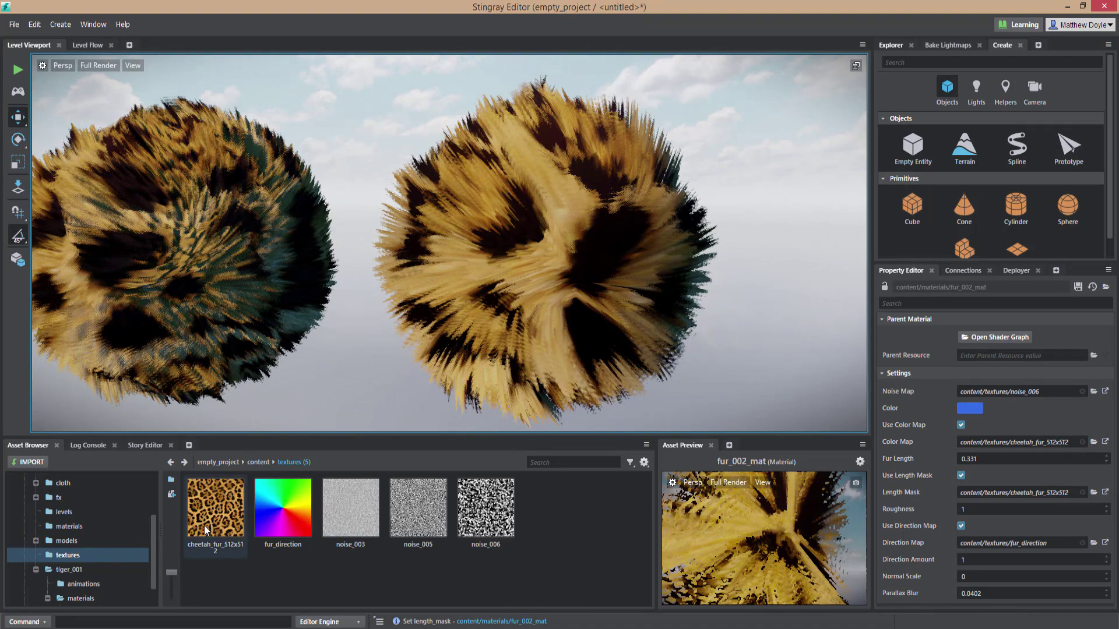
Replace the Length Mask of fur_002_mat with noise_006 and check the fur on the second sphere.
left_click_drag(614, 254, 807, 218, "alt")
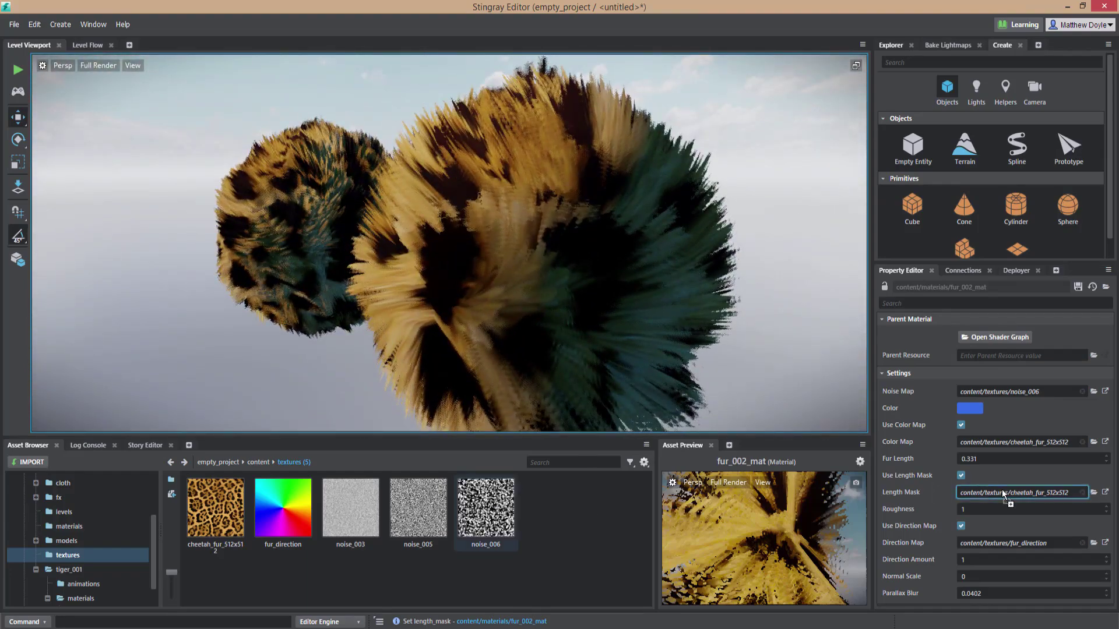
left_click_drag(1001, 492, 1002, 492)
left_click_drag(485, 236, 595, 225, "alt")
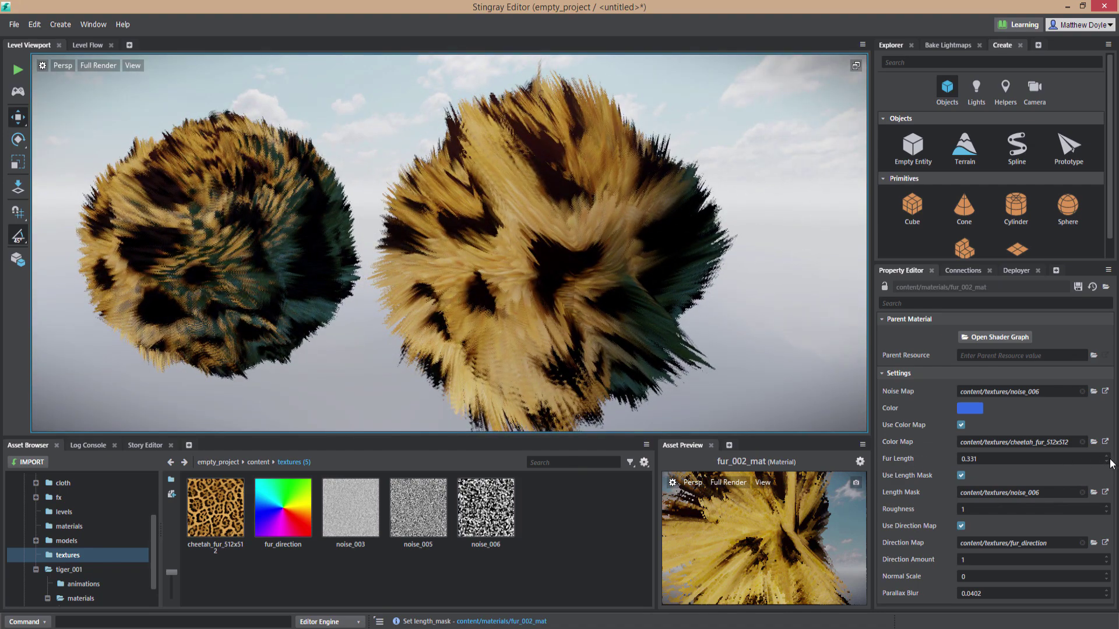
Lower the Fur Length of fur_002_mat to 0.1463 and view the shorter fur on the second sphere.
mouse_move(1109, 460)
left_mouse_down()
mouse_move(1091, 429)
mouse_move(1090, 460)
left_mouse_up()
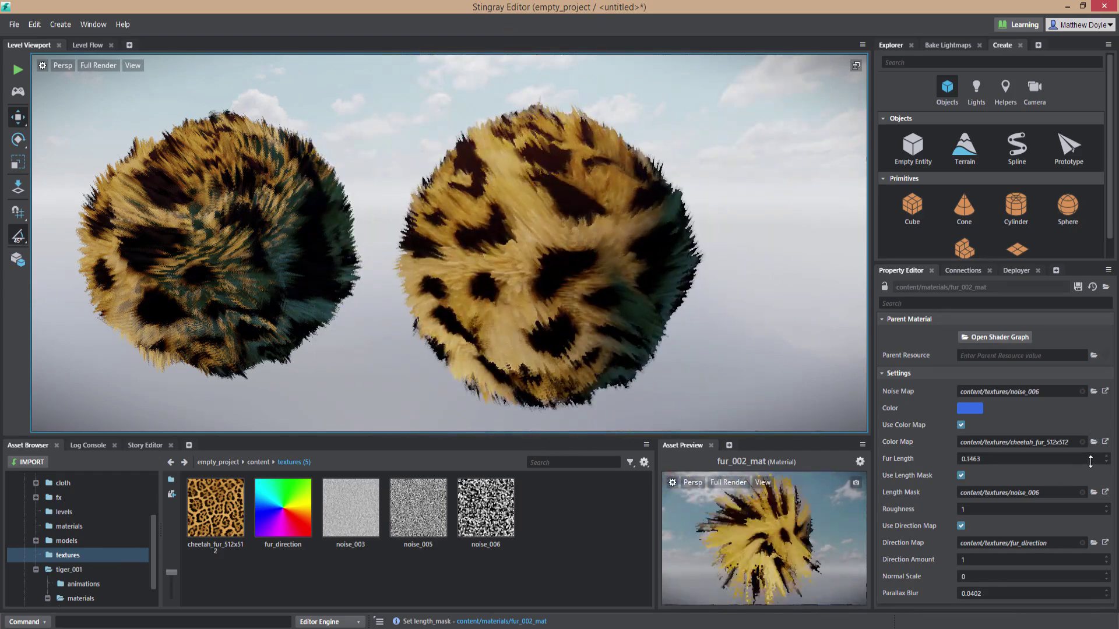
mouse_move(461, 329)
left_mouse_down("alt")
mouse_move(530, 332)
mouse_move(472, 335)
left_mouse_up("alt")
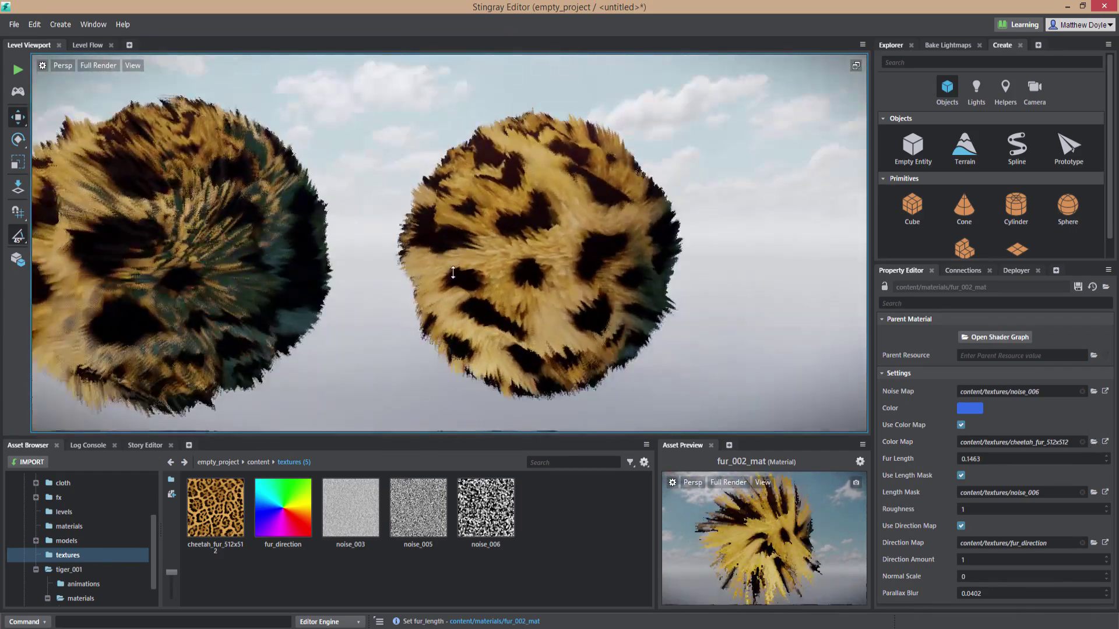
right_click_drag(455, 337, 488, 340, "alt")
left_click_drag(533, 286, 466, 241, "alt")
right_click_drag(466, 242, 485, 241, "alt")
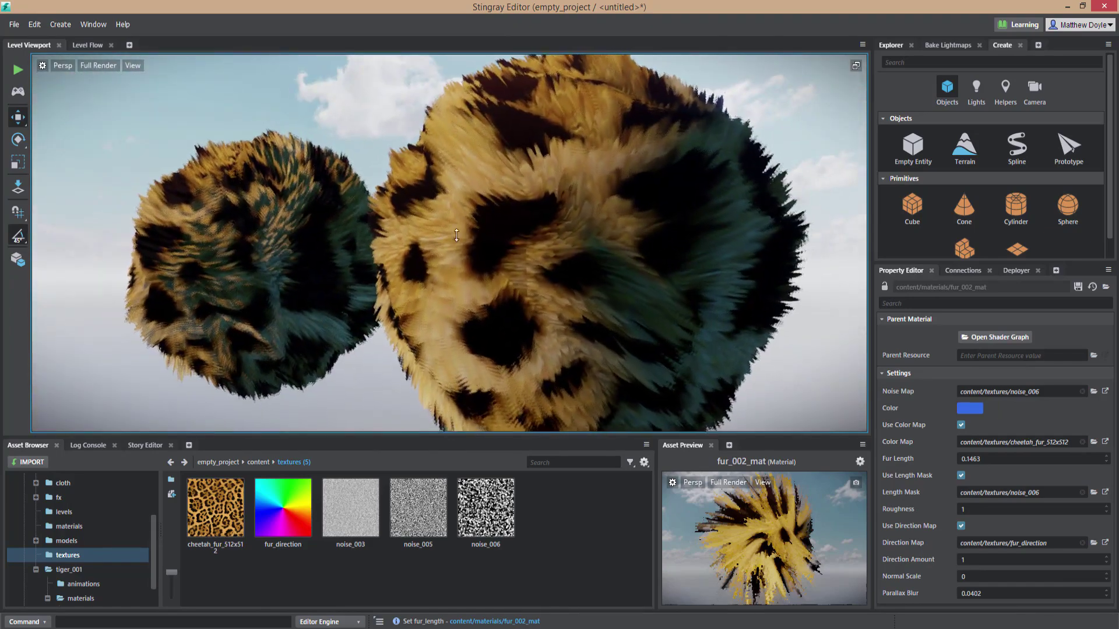
Examine the short fur on the second sphere up close and from several angles.
left_click_drag(485, 242, 529, 264, "alt")
right_click_drag(529, 263, 553, 275, "alt")
right_click_drag(359, 166, 478, 271, "alt")
middle_click_drag(422, 165, 446, 254, "alt")
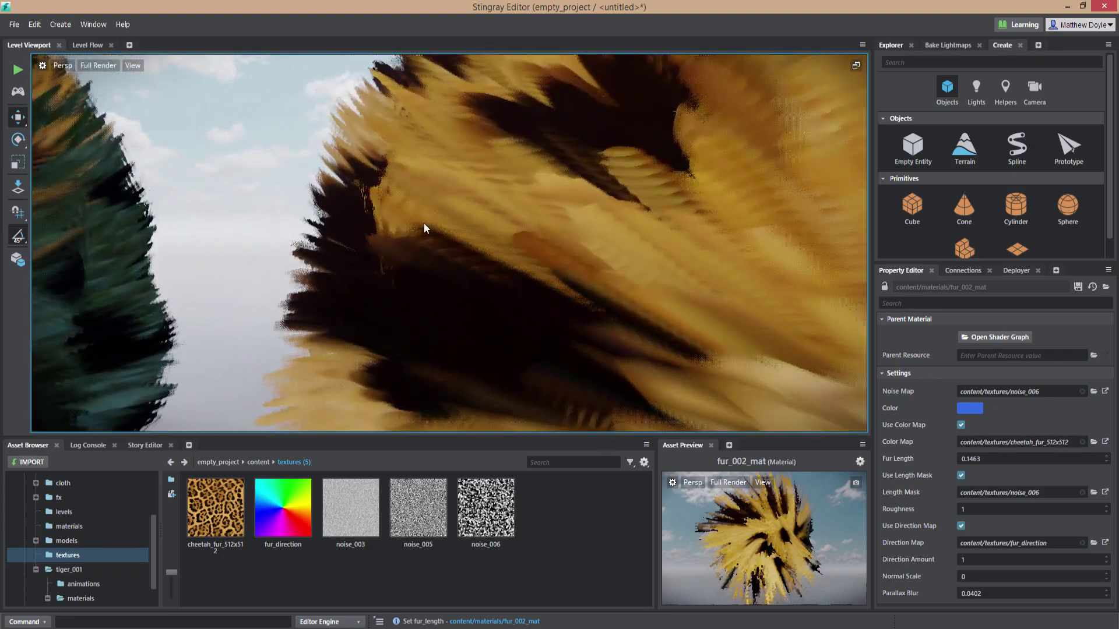
mouse_move(424, 223)
left_mouse_down("alt")
mouse_move(392, 225)
mouse_move(431, 231)
left_mouse_up("alt")
right_click_drag(601, 211, 491, 229, "alt")
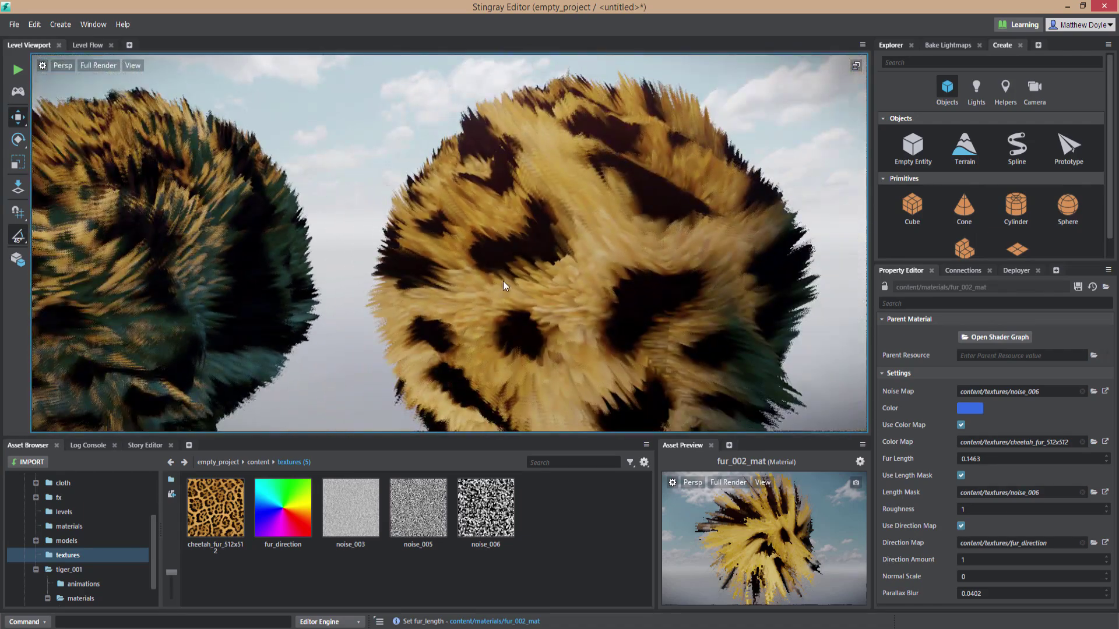
middle_click_drag(502, 281, 473, 239, "alt")
left_click_drag(473, 239, 516, 240, "alt")
right_click_drag(516, 240, 471, 247, "alt")
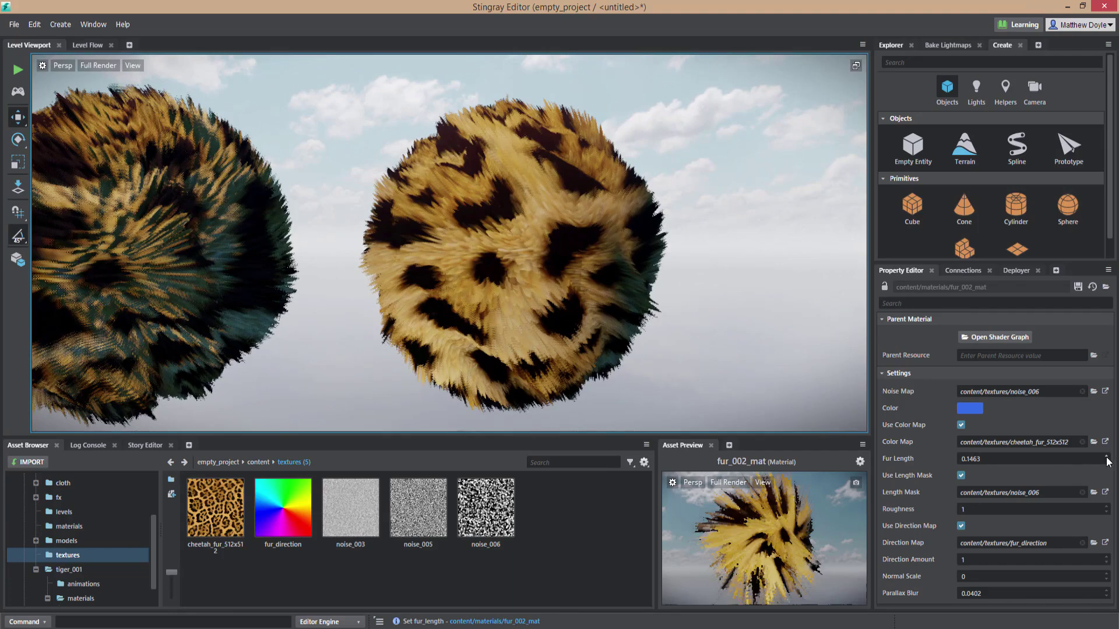
Raise the Fur Length of fur_002_mat to 0.7685 and compare the long fur with the first sphere and the tiger.
left_click_drag(1108, 462, 1106, 432)
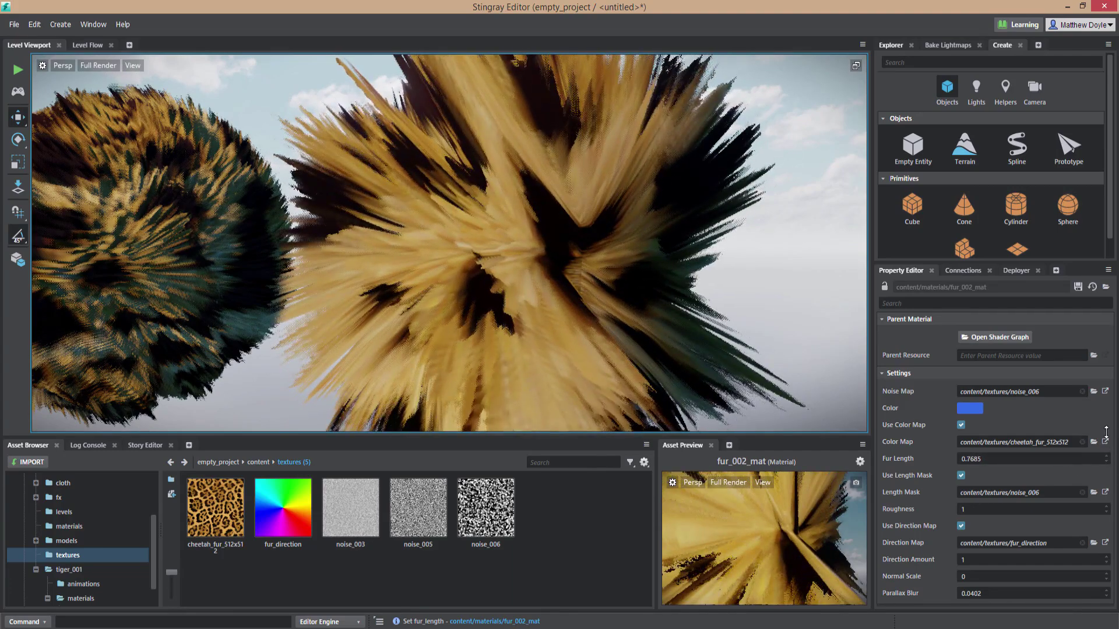
left_click_drag(452, 226, 446, 240, "alt")
right_click_drag(446, 238, 401, 263, "alt")
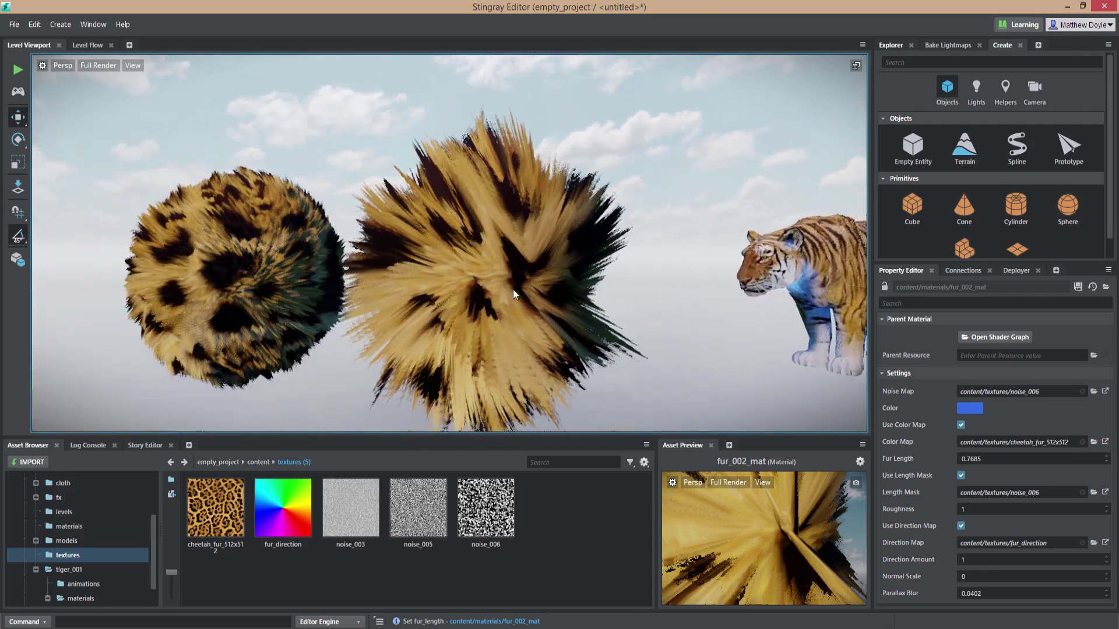
right_click_drag(512, 289, 505, 282, "alt")
mouse_move(623, 291)
left_mouse_down("alt")
mouse_move(579, 288)
mouse_move(641, 292)
mouse_move(615, 296)
left_mouse_up("alt")
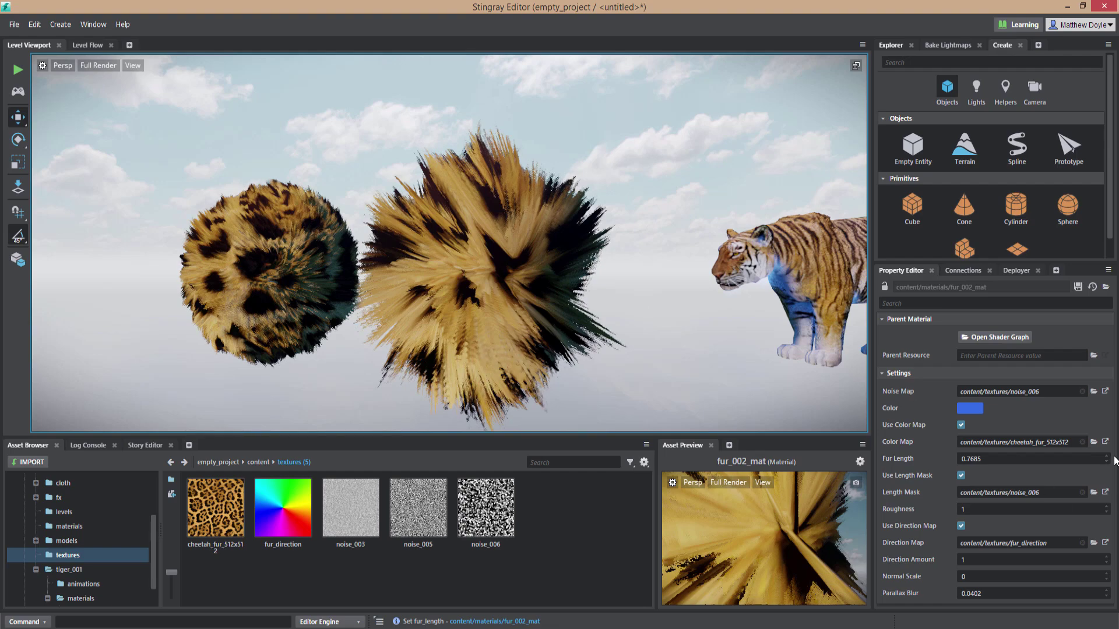
Set the Fur Length of fur_002_mat to 0.3449 and check both spheres.
left_click_drag(1109, 461, 1108, 468)
left_click_drag(386, 282, 445, 297, "alt")
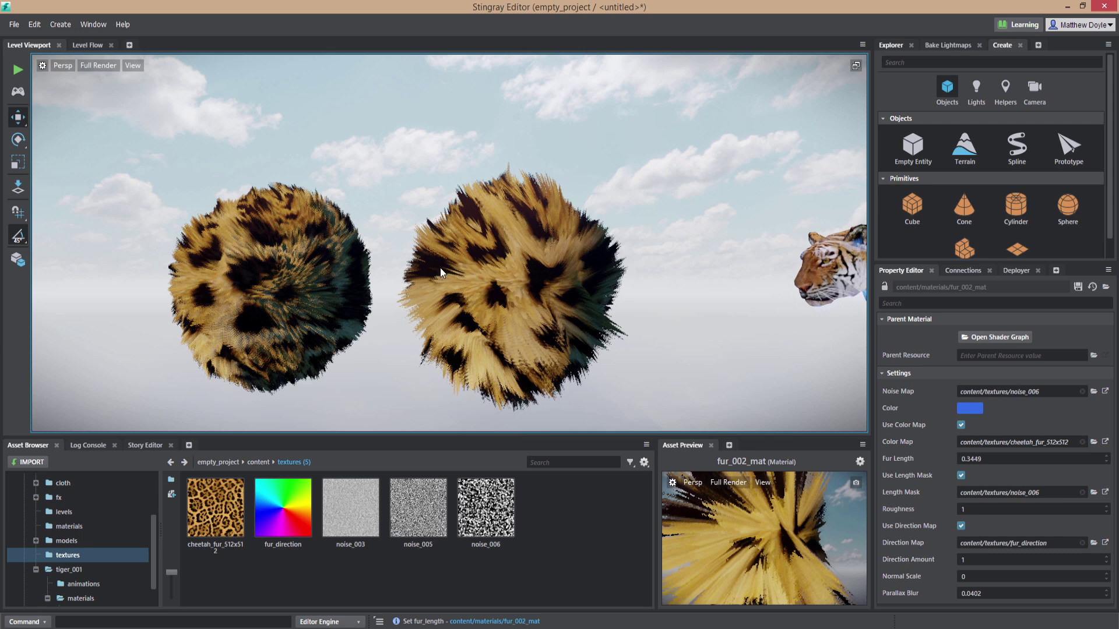
right_click_drag(440, 268, 482, 216, "alt")
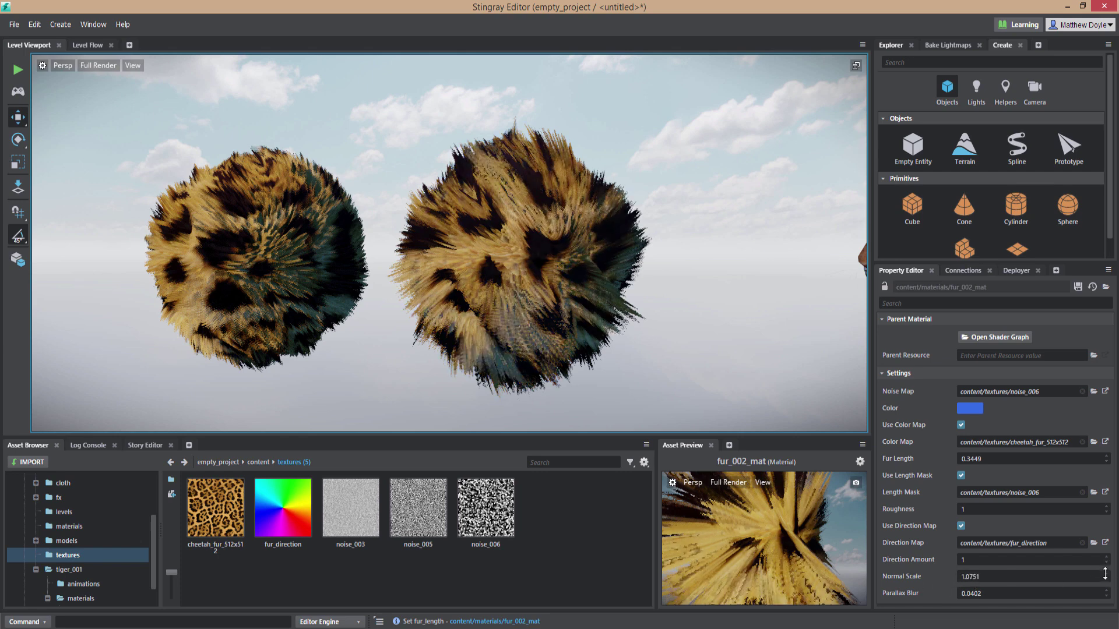
Try Normal Scale values of 0.5545, 0 and 0.2249 on fur_002_mat, and settle on 0.005.
left_click_drag(1104, 573, 579, 356)
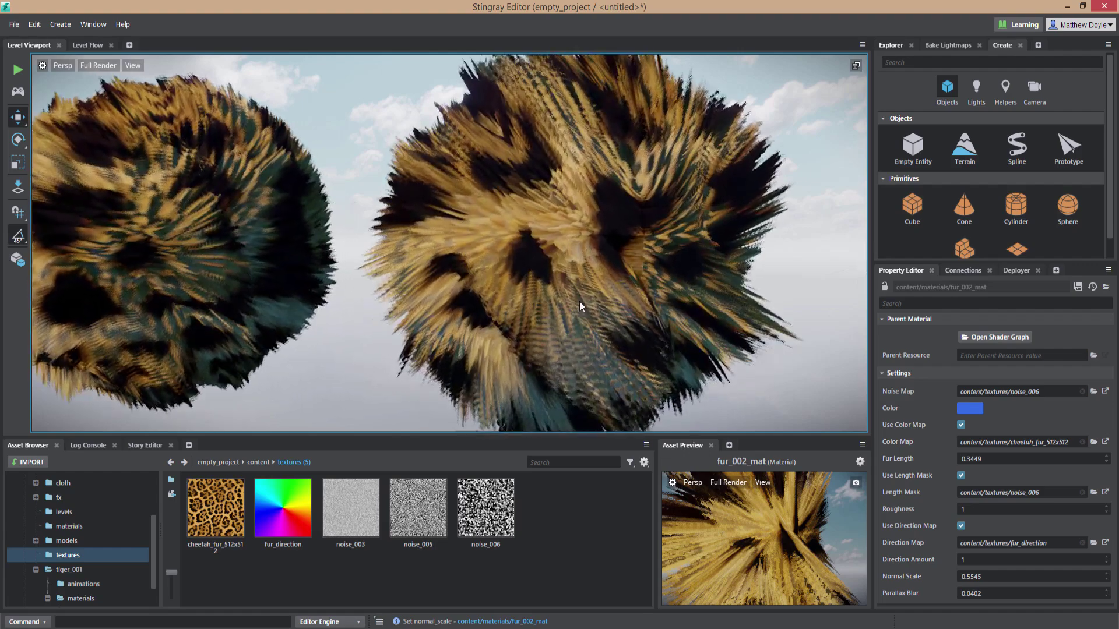
right_click(1105, 575)
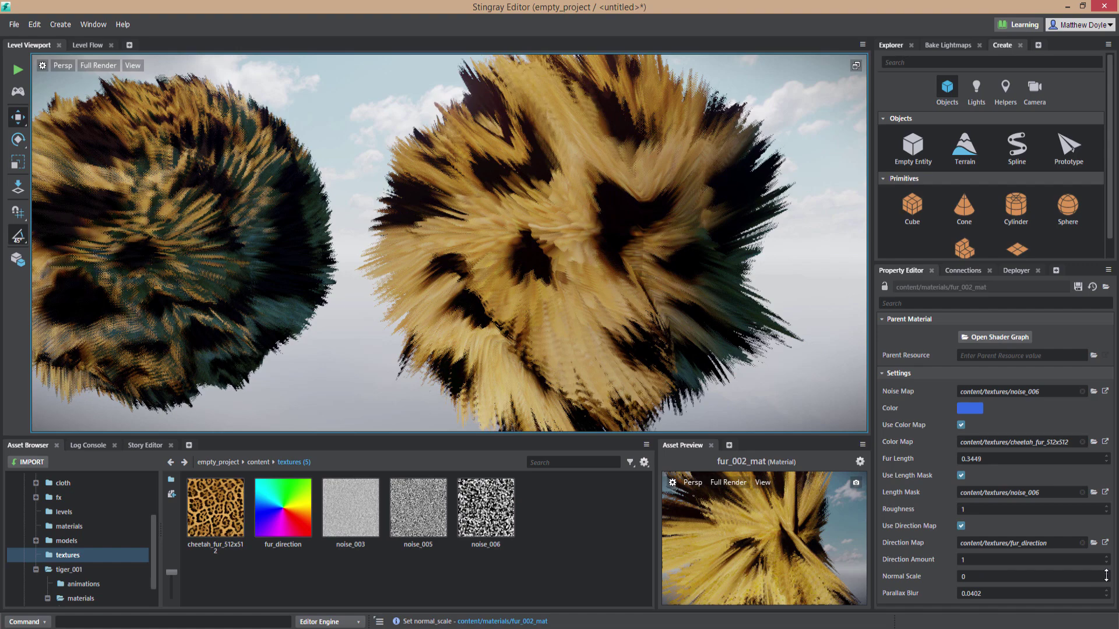
left_click_drag(1106, 574, 942, 576)
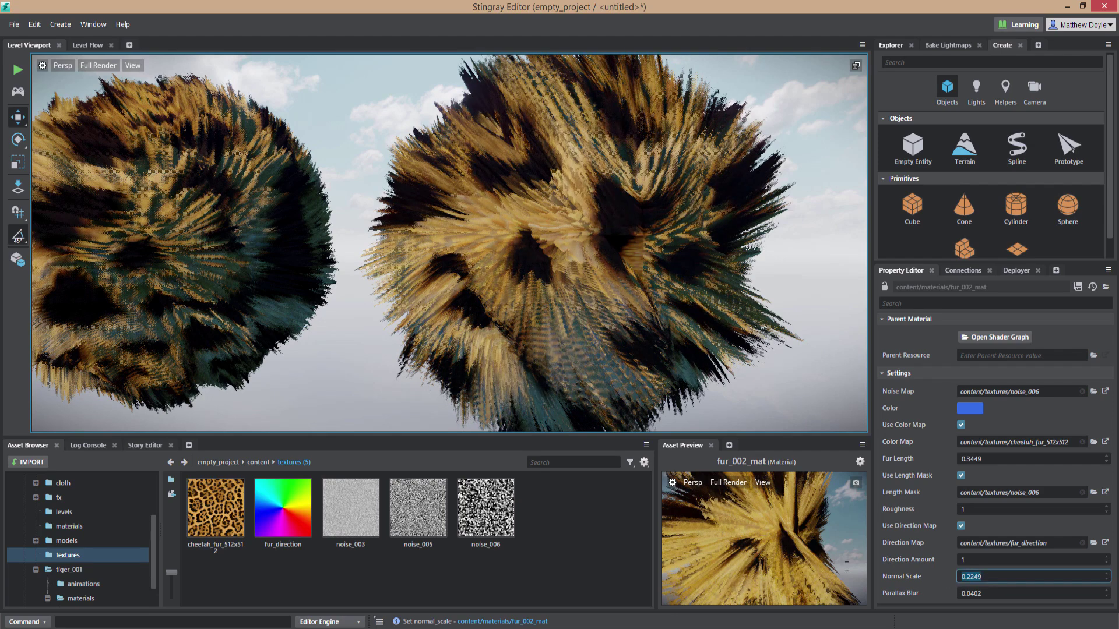
type(".005")
key("Return")
right_click_drag(634, 237, 619, 213, "alt")
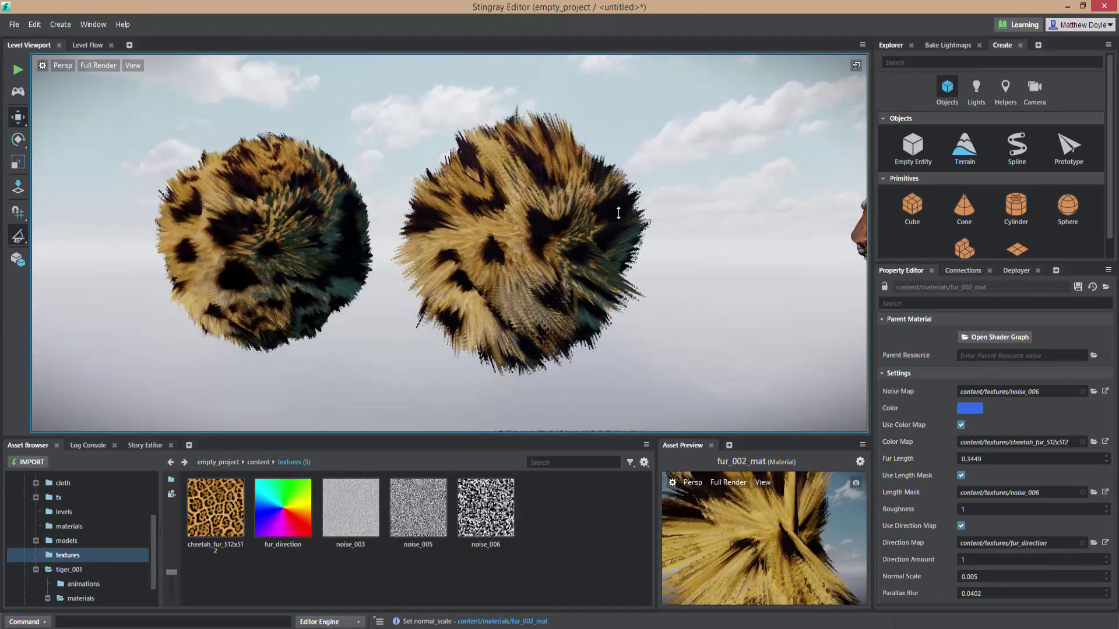
left_click_drag(619, 213, 638, 232, "alt")
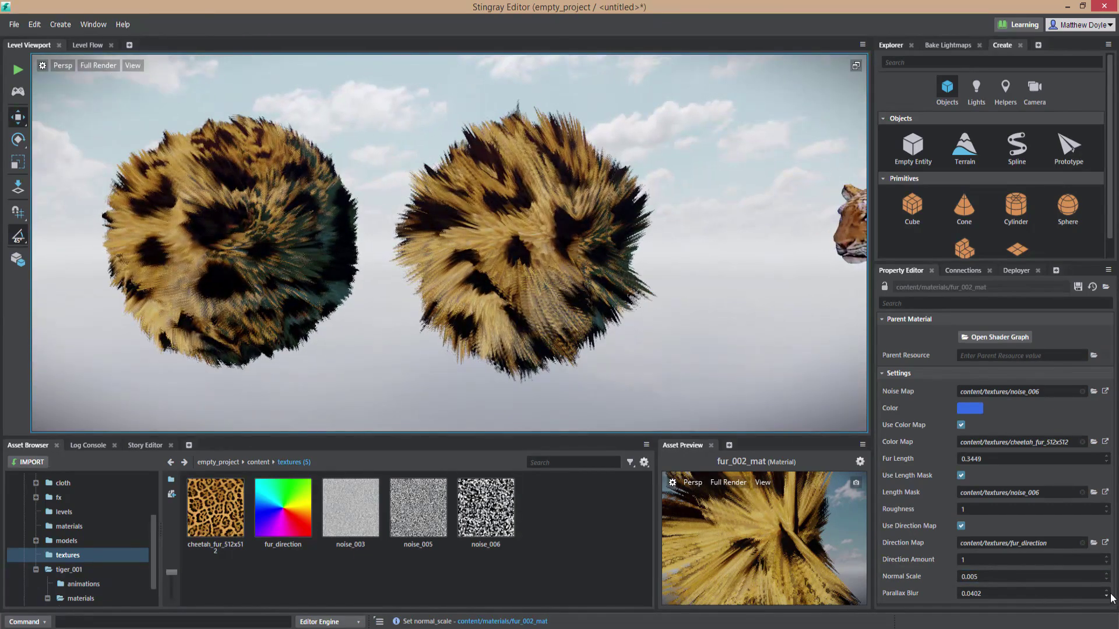
Raise the Parallax Blur of fur_002_mat to 0.0452 and view the second sphere closely.
mouse_move(1106, 593)
left_mouse_down()
mouse_move(1101, 577)
mouse_move(1101, 608)
mouse_move(1093, 557)
mouse_move(1099, 603)
mouse_move(1098, 587)
left_mouse_up()
middle_click_drag(460, 232, 482, 237, "alt")
right_click_drag(482, 237, 653, 254, "alt")
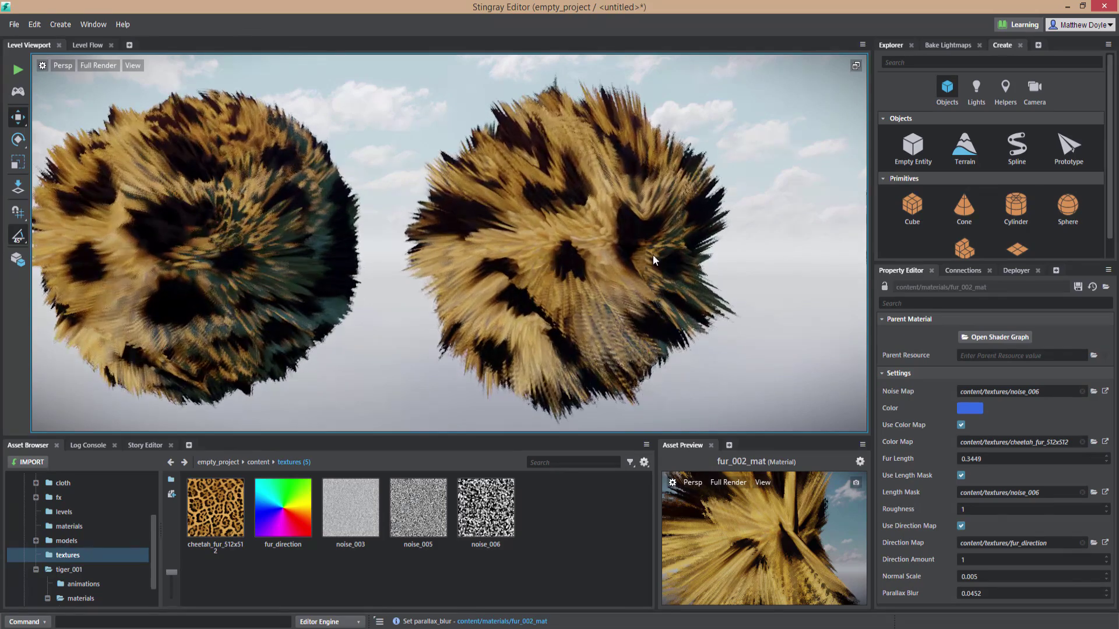
Raise the Parallax Blur of fur_002_mat to 1 and inspect the heavily blurred fur from another side.
left_click_drag(1106, 593, 1106, 532)
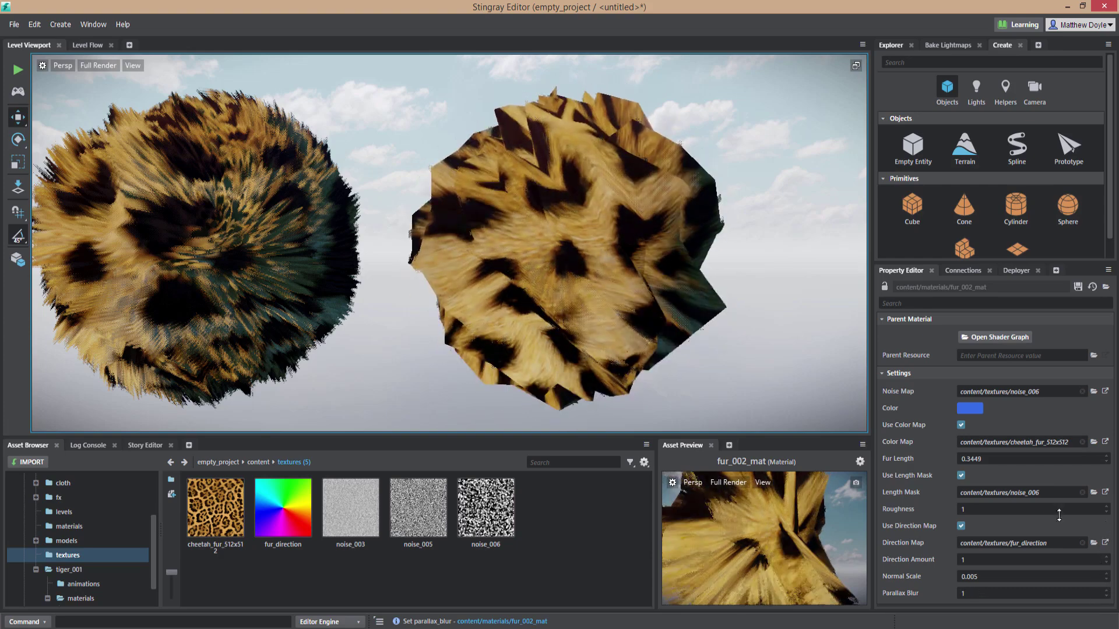
scroll(479, 291, "down", 5)
scroll(480, 292, "up", 10)
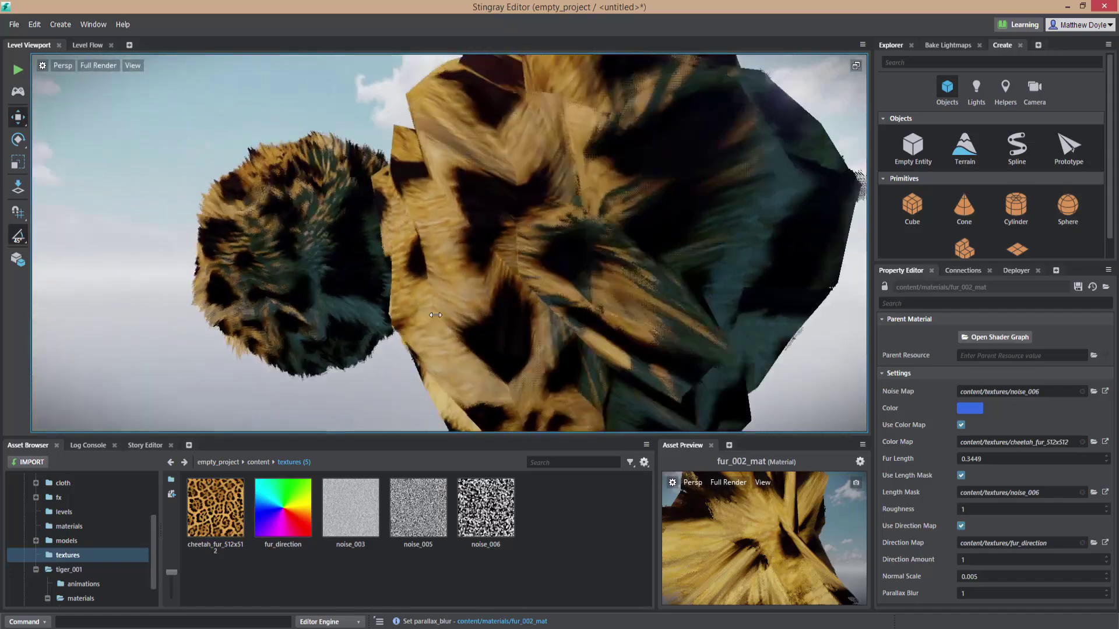
left_click_drag(435, 315, 579, 345, "alt")
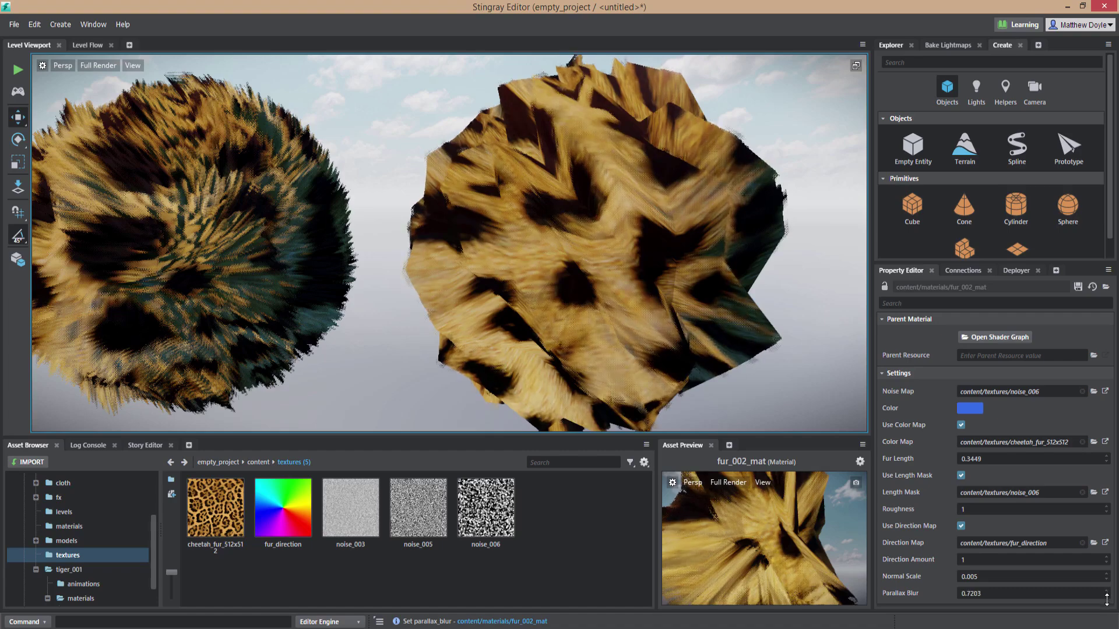
Lower the Parallax Blur of fur_002_mat to 0.022 and compare both spheres with the tiger.
left_click_drag(1109, 592, 1104, 618)
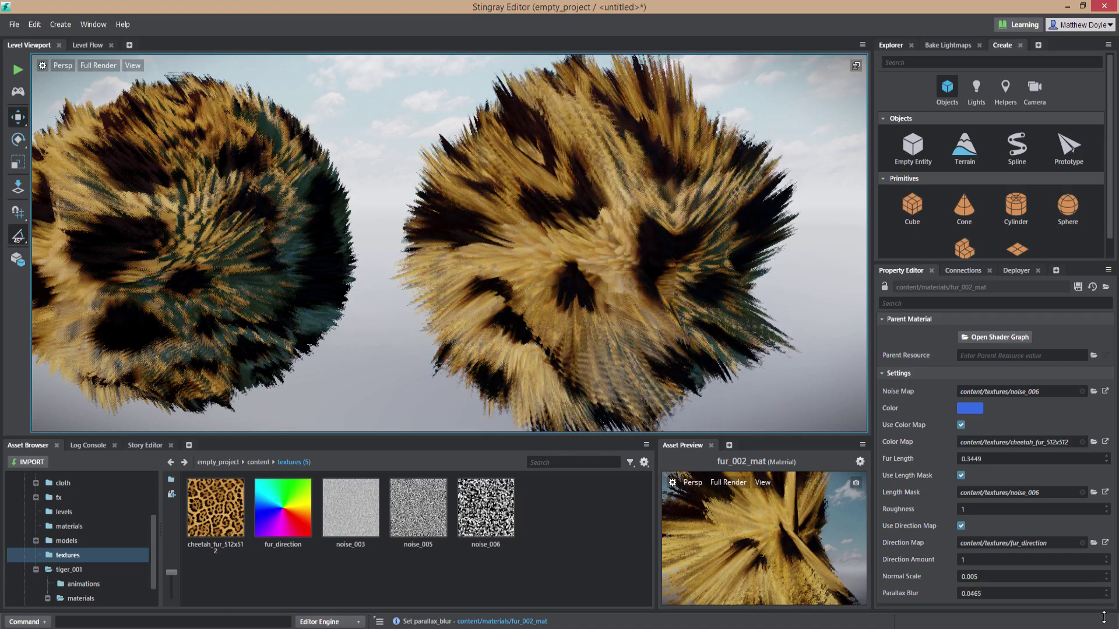
right_click_drag(602, 279, 492, 239, "alt")
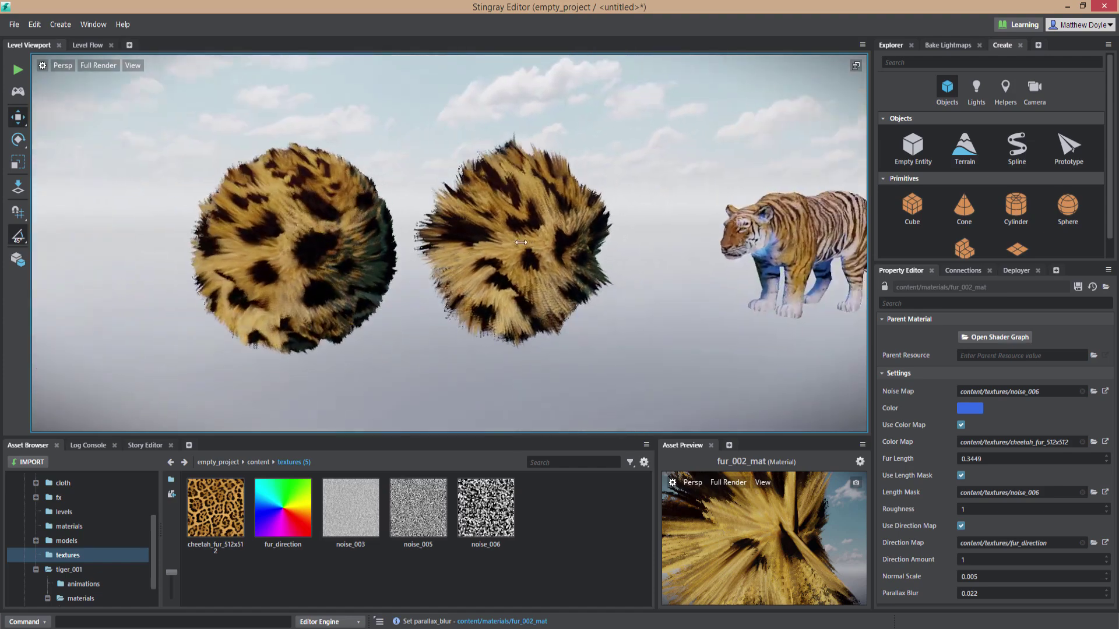
middle_click_drag(616, 336, 624, 297, "alt")
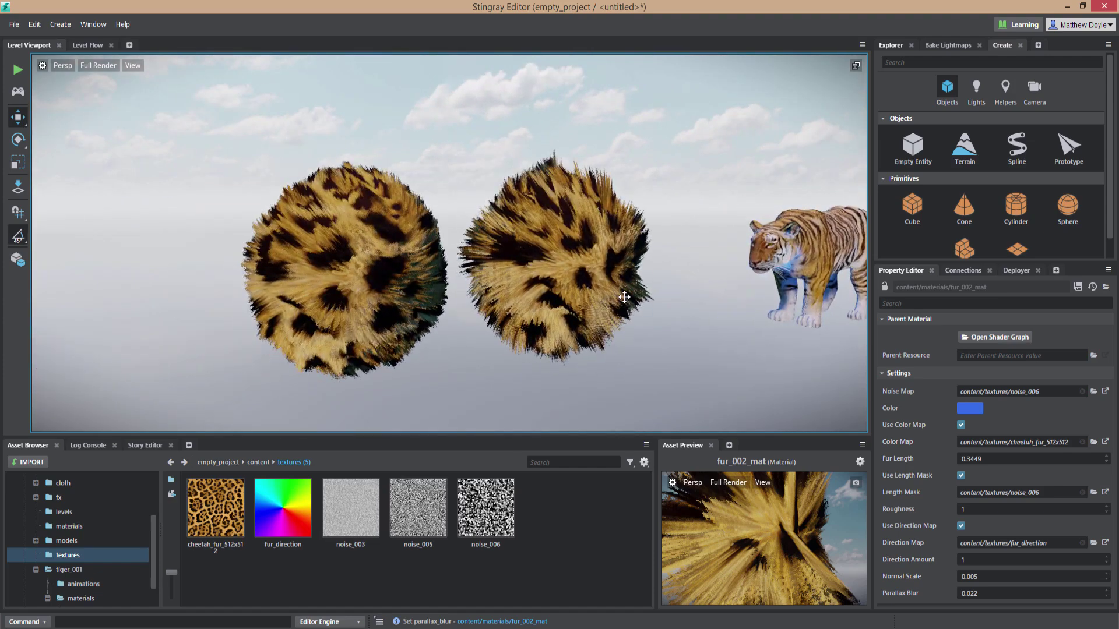